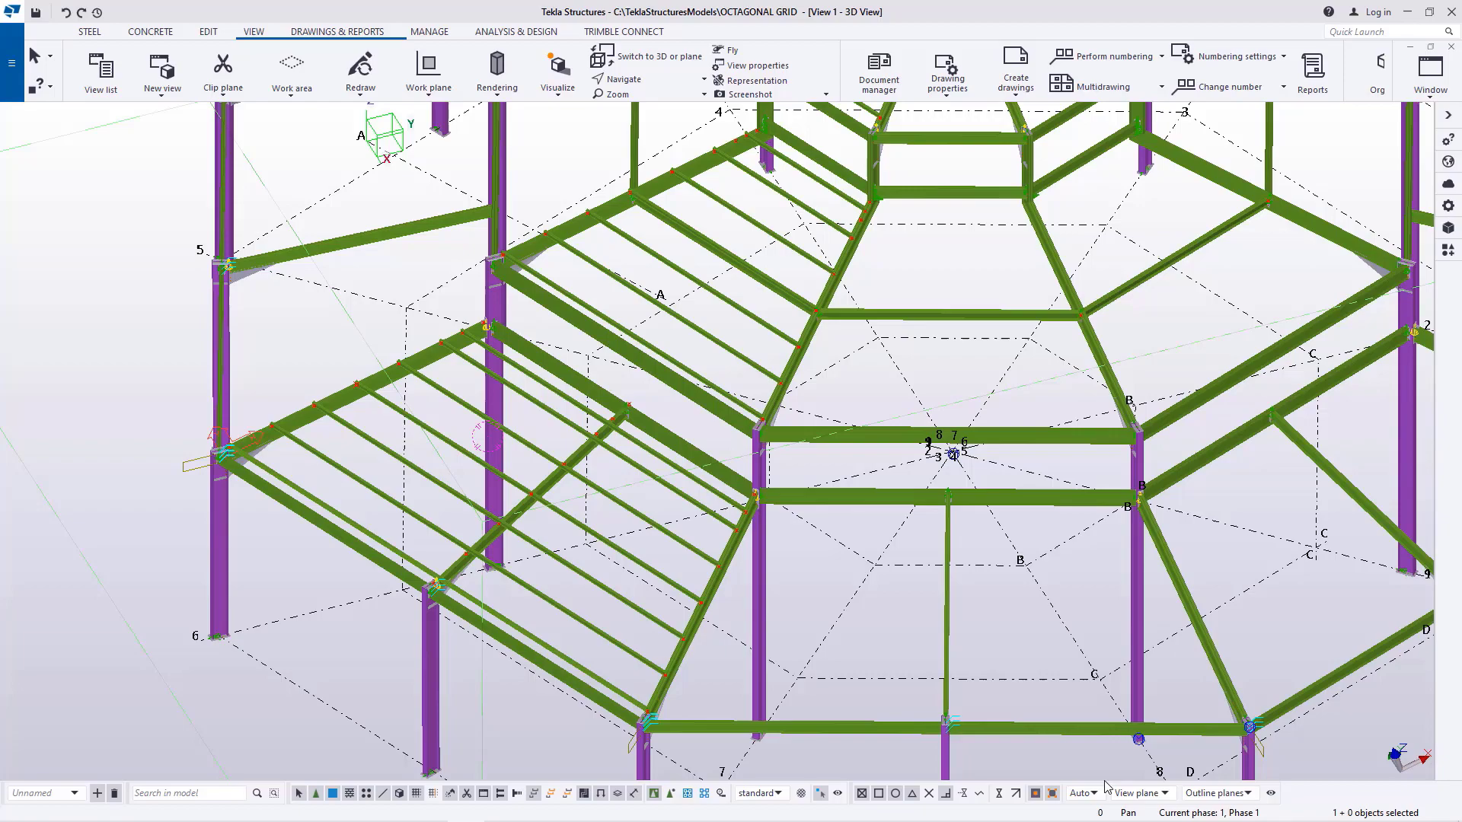
Orbit and zoom the 3D view around the octagonal roof, then end free rotation
{"action": "scroll", "coordinate": [487, 362], "scroll_direction": "up", "scroll_amount": 3}
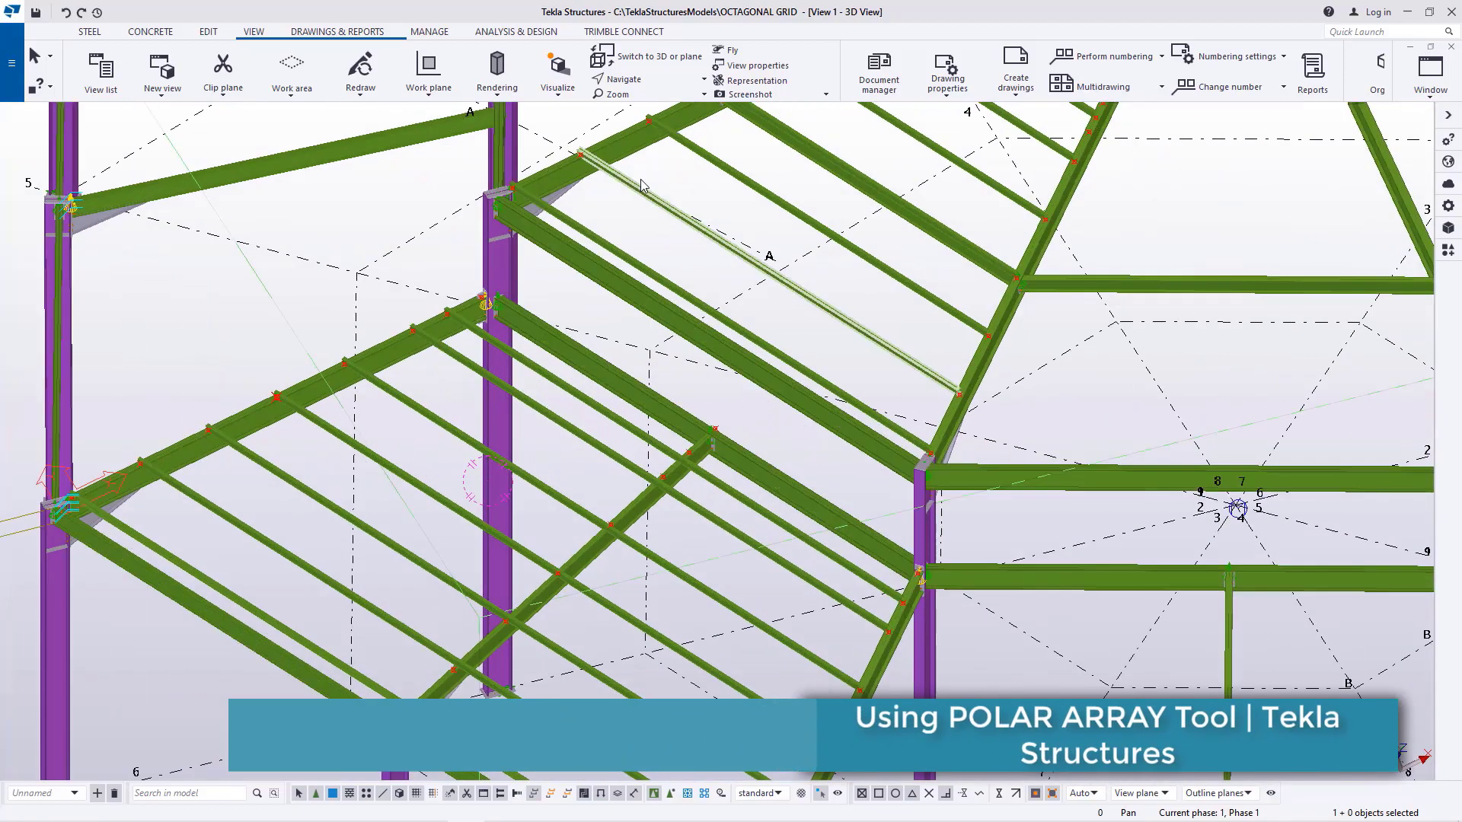
{"action": "left_click", "coordinate": [641, 81]}
{"action": "left_click", "coordinate": [647, 106]}
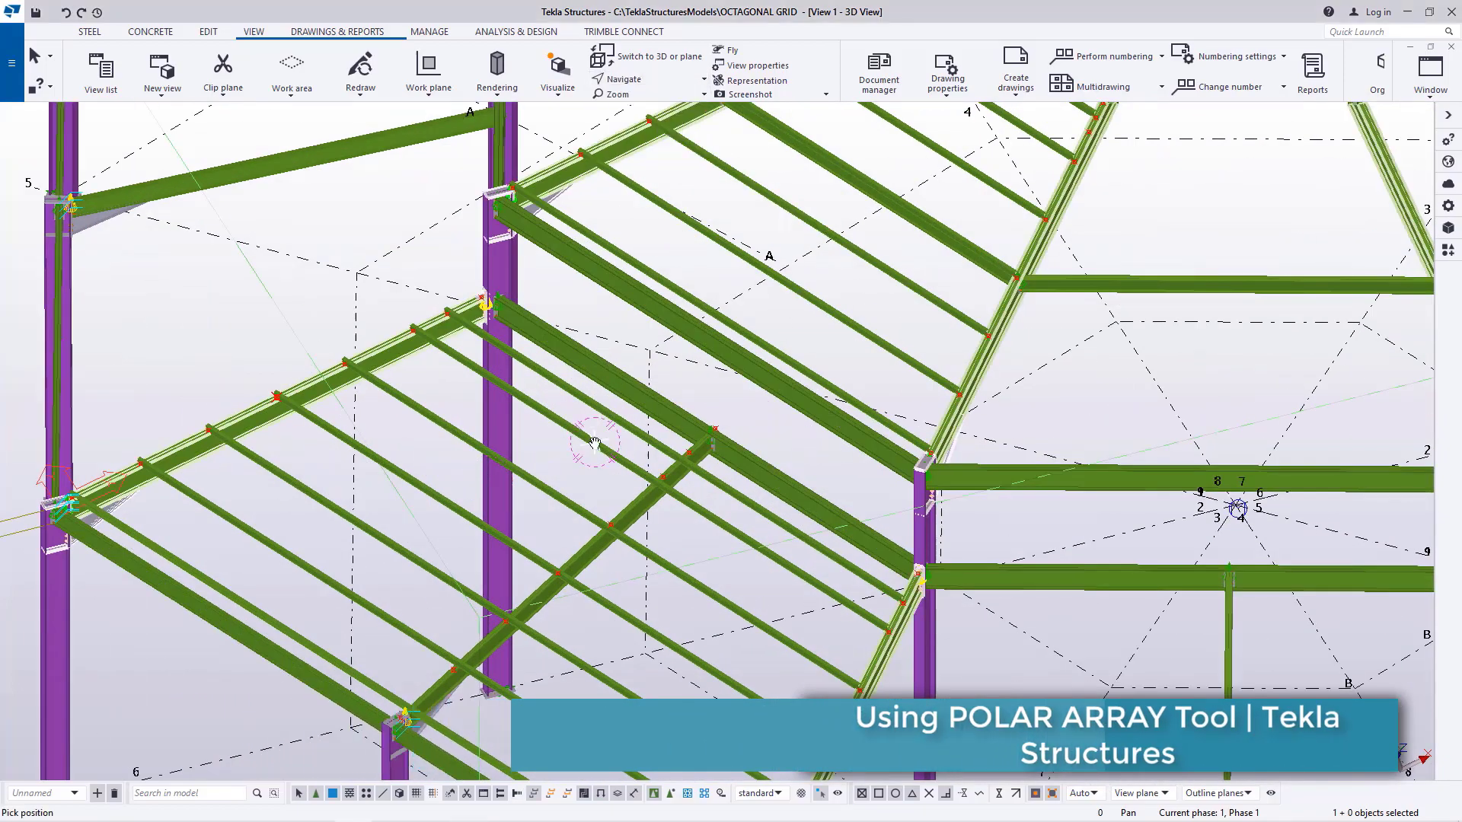
{"action": "left_click_drag", "start_coordinate": [595, 442], "coordinate": [630, 421]}
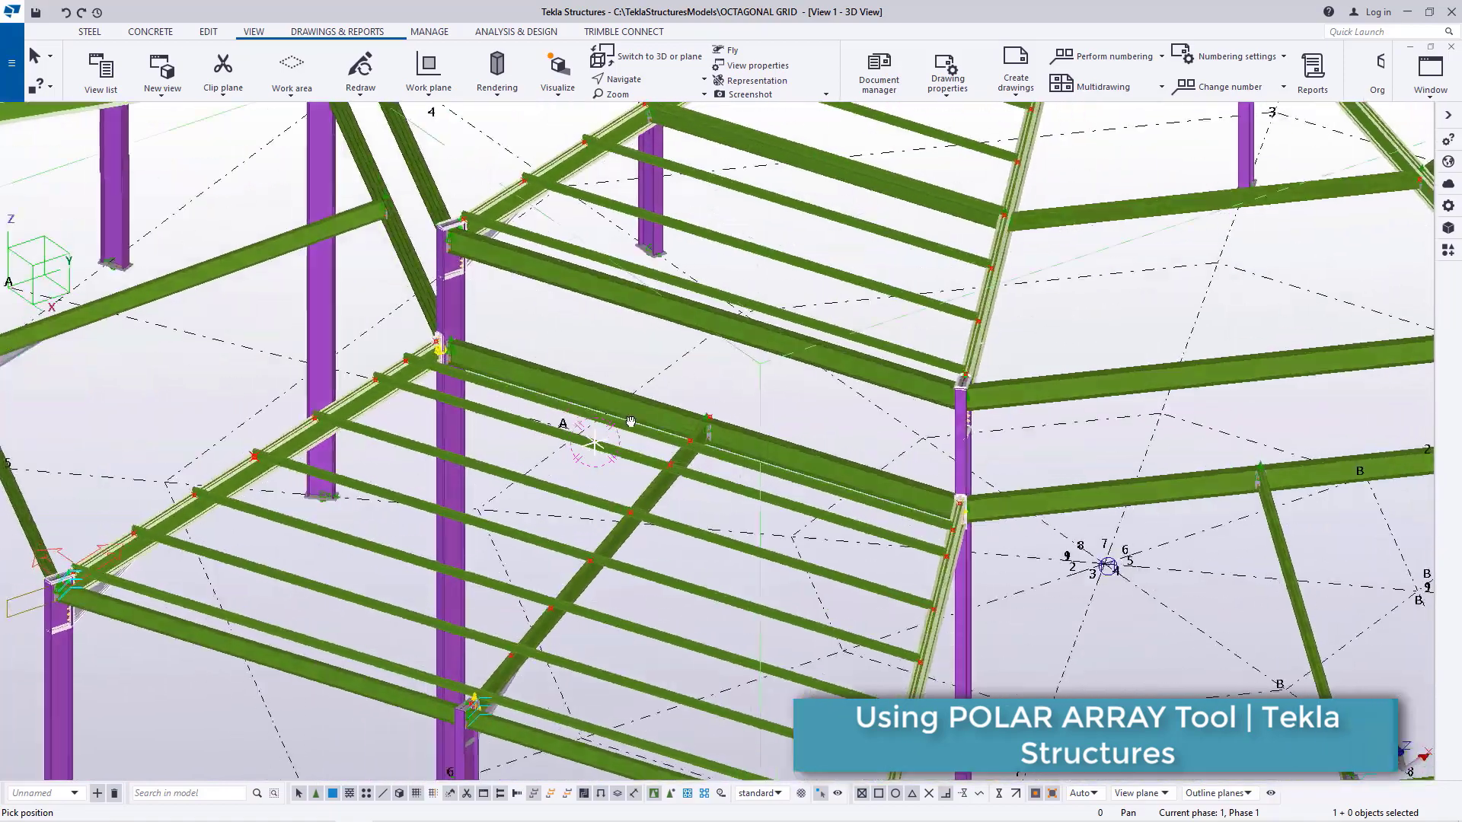
{"action": "middle_click_drag", "start_coordinate": [630, 421], "coordinate": [500, 446], "text": "ctrl"}
{"action": "right_click", "coordinate": [228, 338]}
{"action": "left_click", "coordinate": [255, 349]}
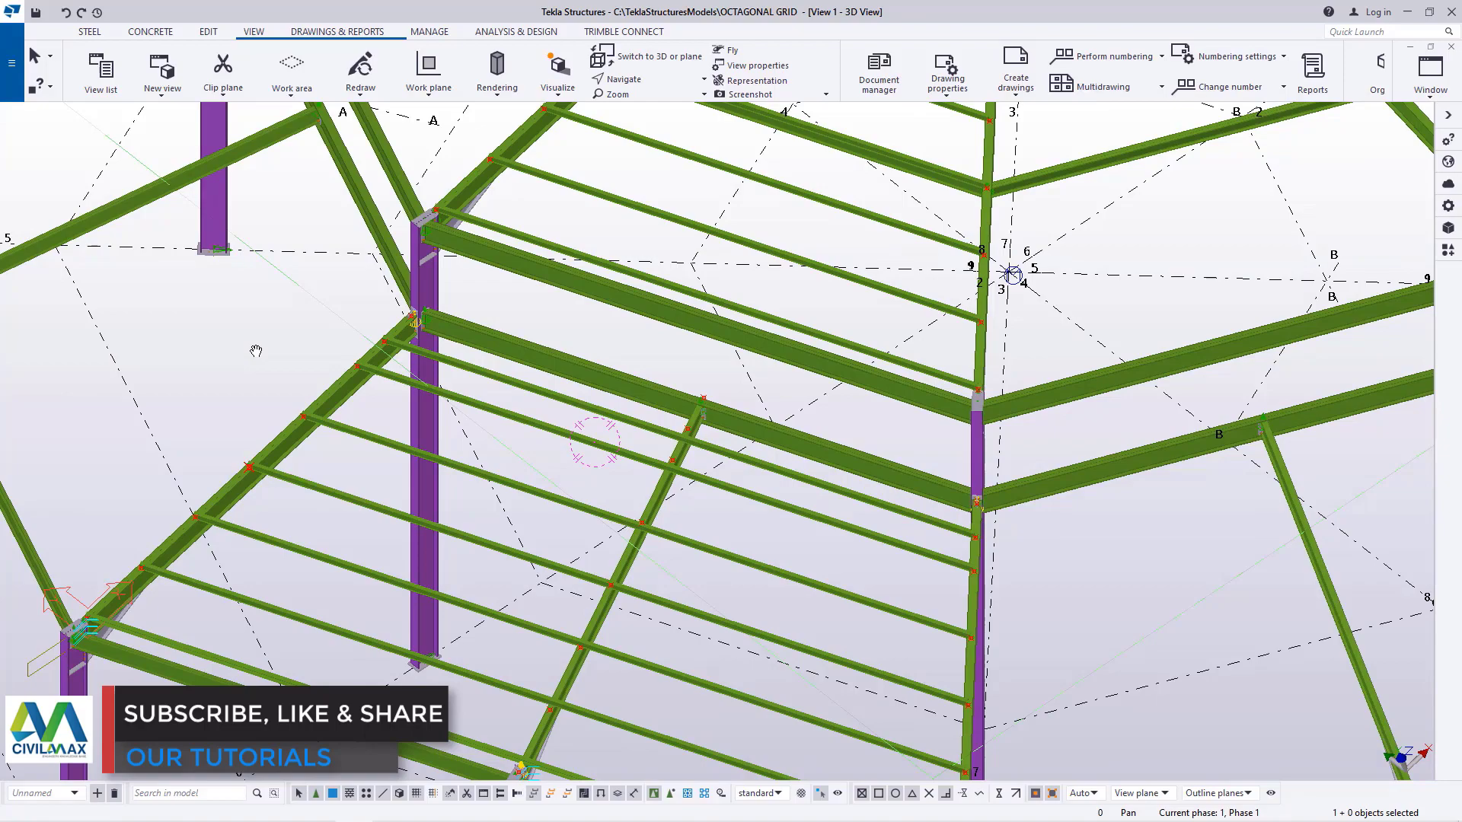
{"action": "scroll", "coordinate": [293, 341], "scroll_direction": "down", "scroll_amount": 3}
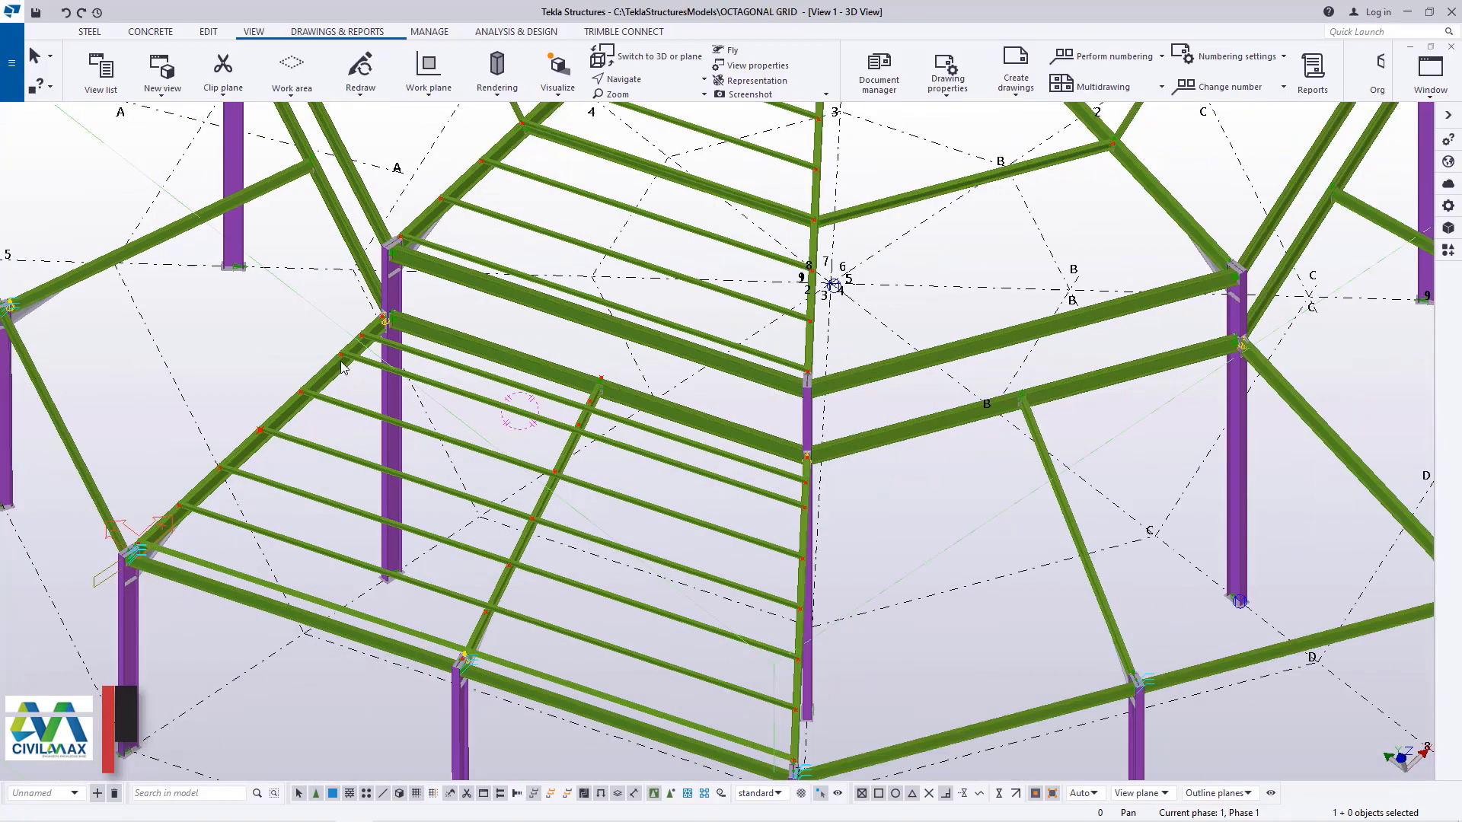
{"action": "scroll", "coordinate": [221, 483], "scroll_direction": "up", "scroll_amount": 9}
{"action": "scroll", "coordinate": [464, 618], "scroll_direction": "down", "scroll_amount": 7}
{"action": "scroll", "coordinate": [435, 507], "scroll_direction": "up", "scroll_amount": 6}
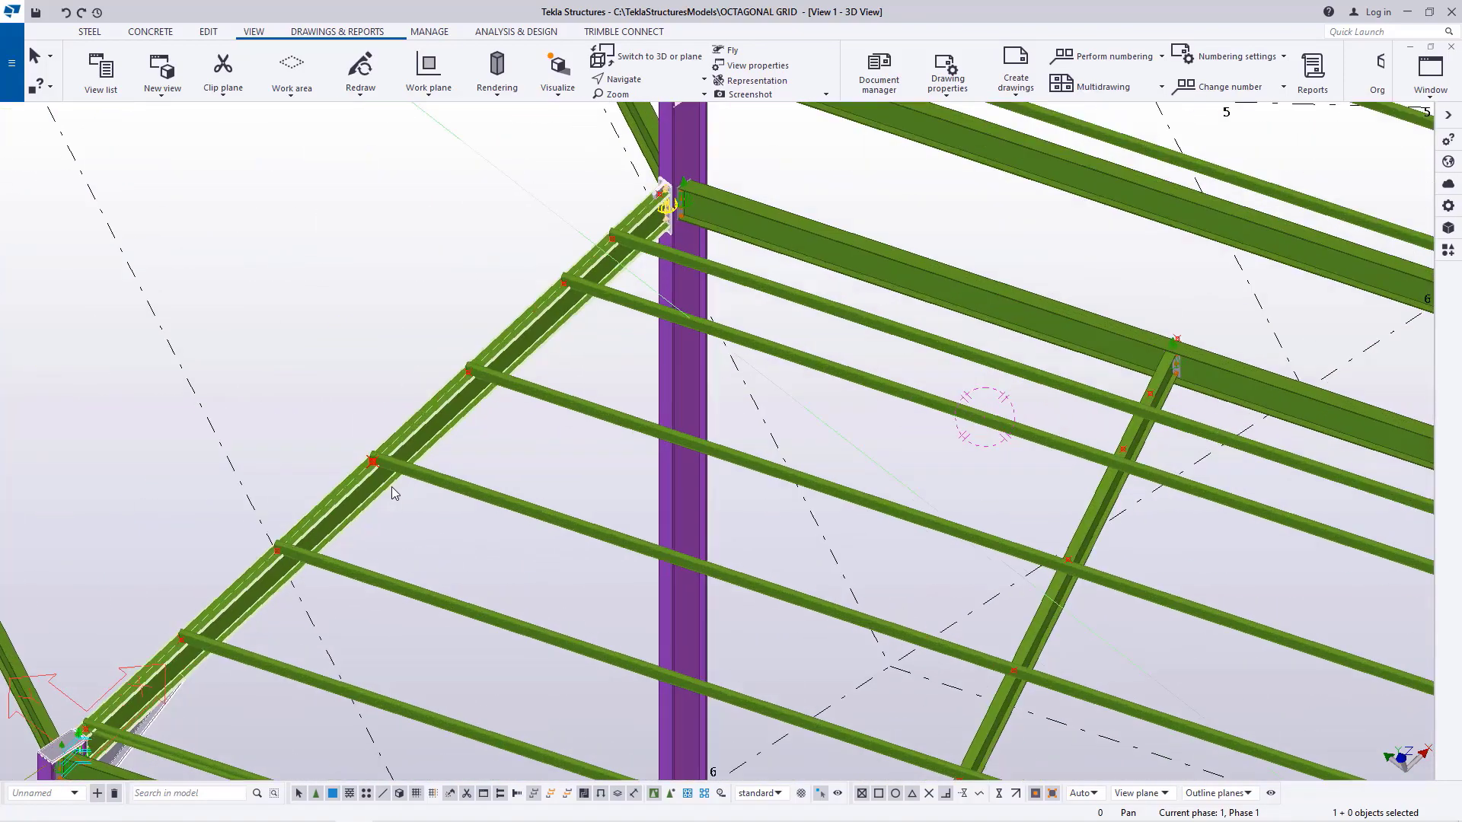
{"action": "scroll", "coordinate": [396, 468], "scroll_direction": "down", "scroll_amount": 4}
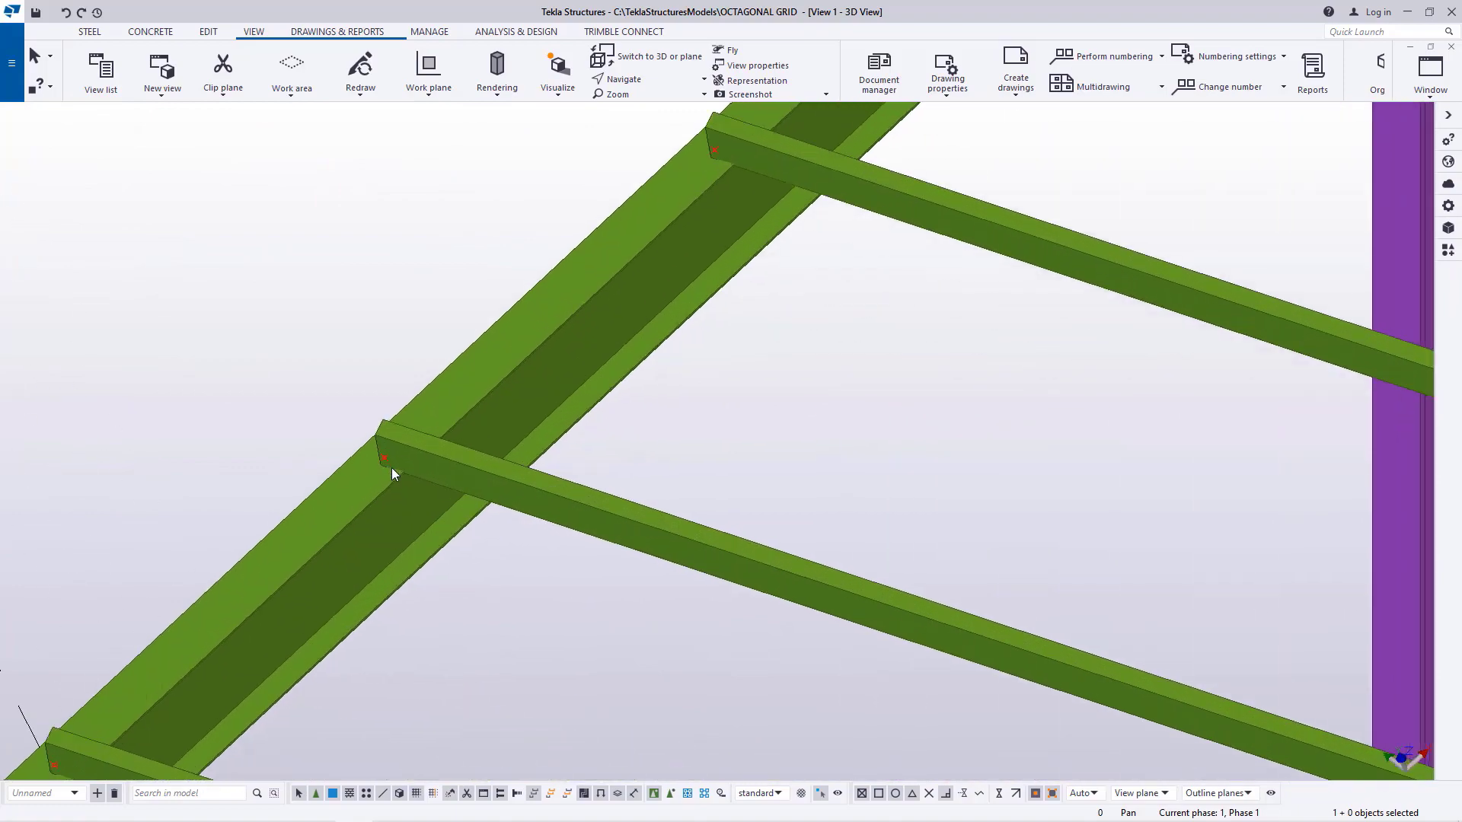
{"action": "scroll", "coordinate": [392, 495], "scroll_direction": "down", "scroll_amount": 2}
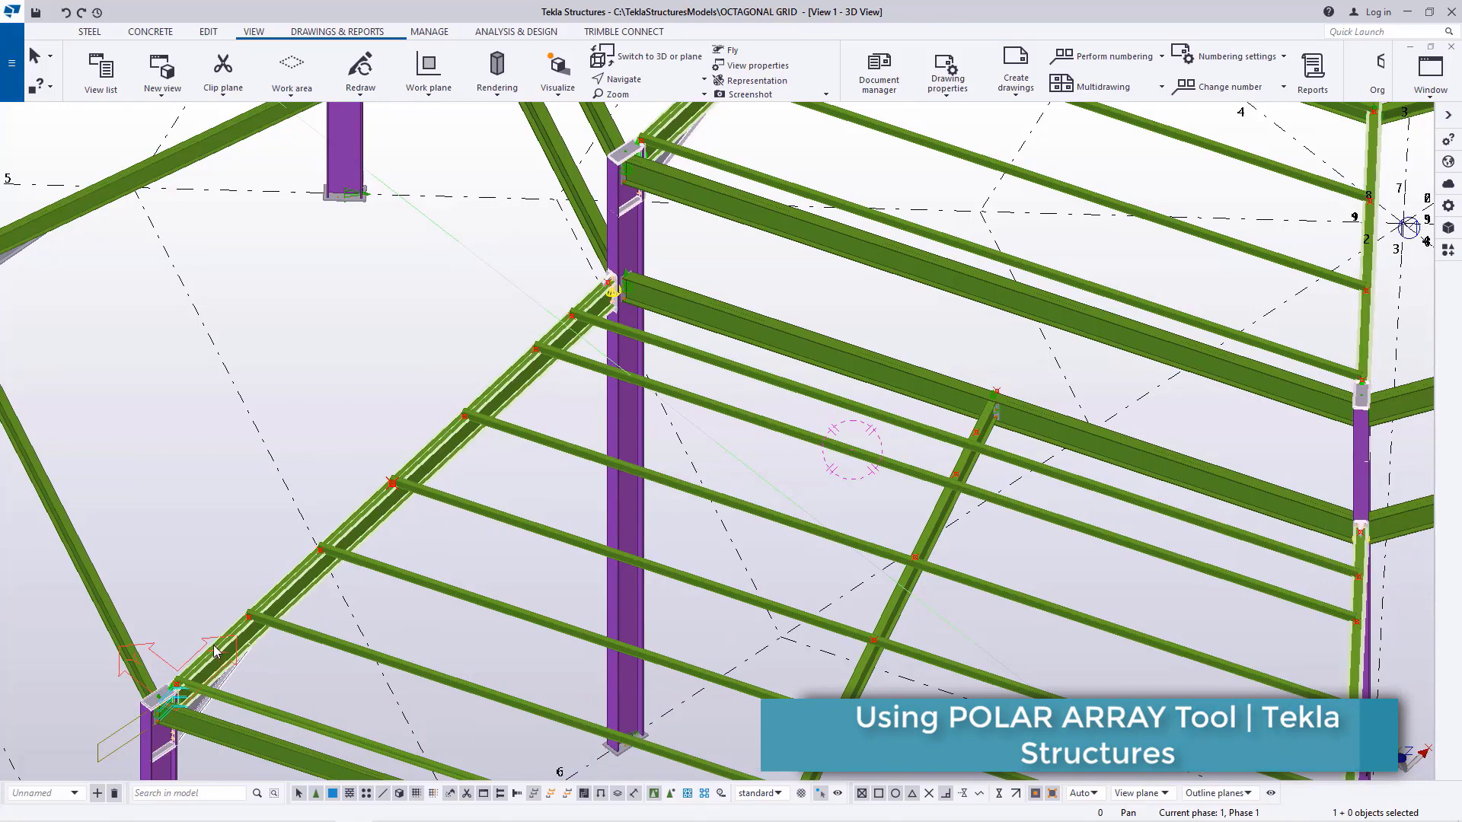
{"action": "scroll", "coordinate": [398, 483], "scroll_direction": "up", "scroll_amount": 4}
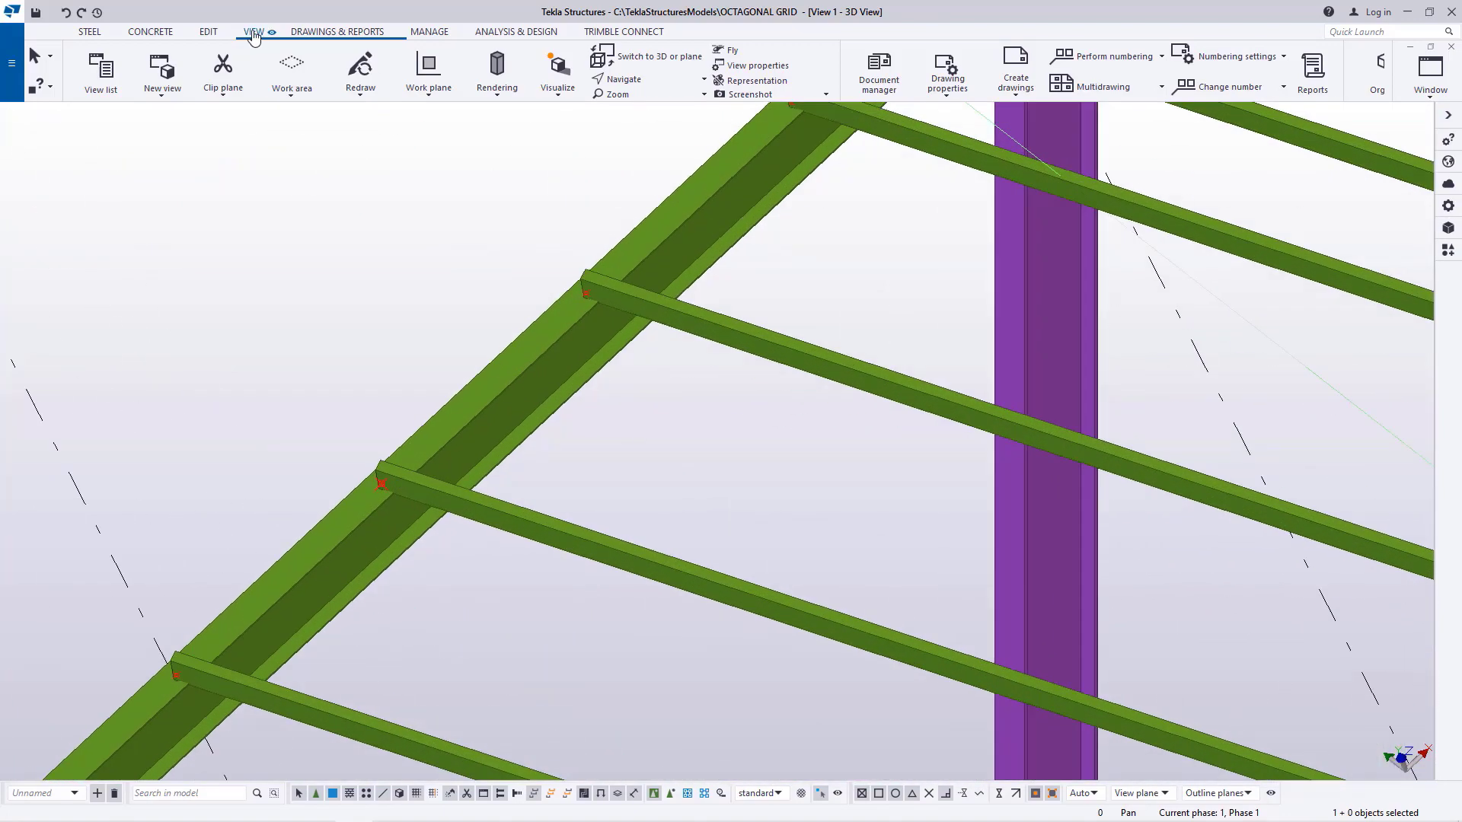
Create one divided-line point at the middle of the purlin end edge
{"action": "left_click", "coordinate": [213, 34]}
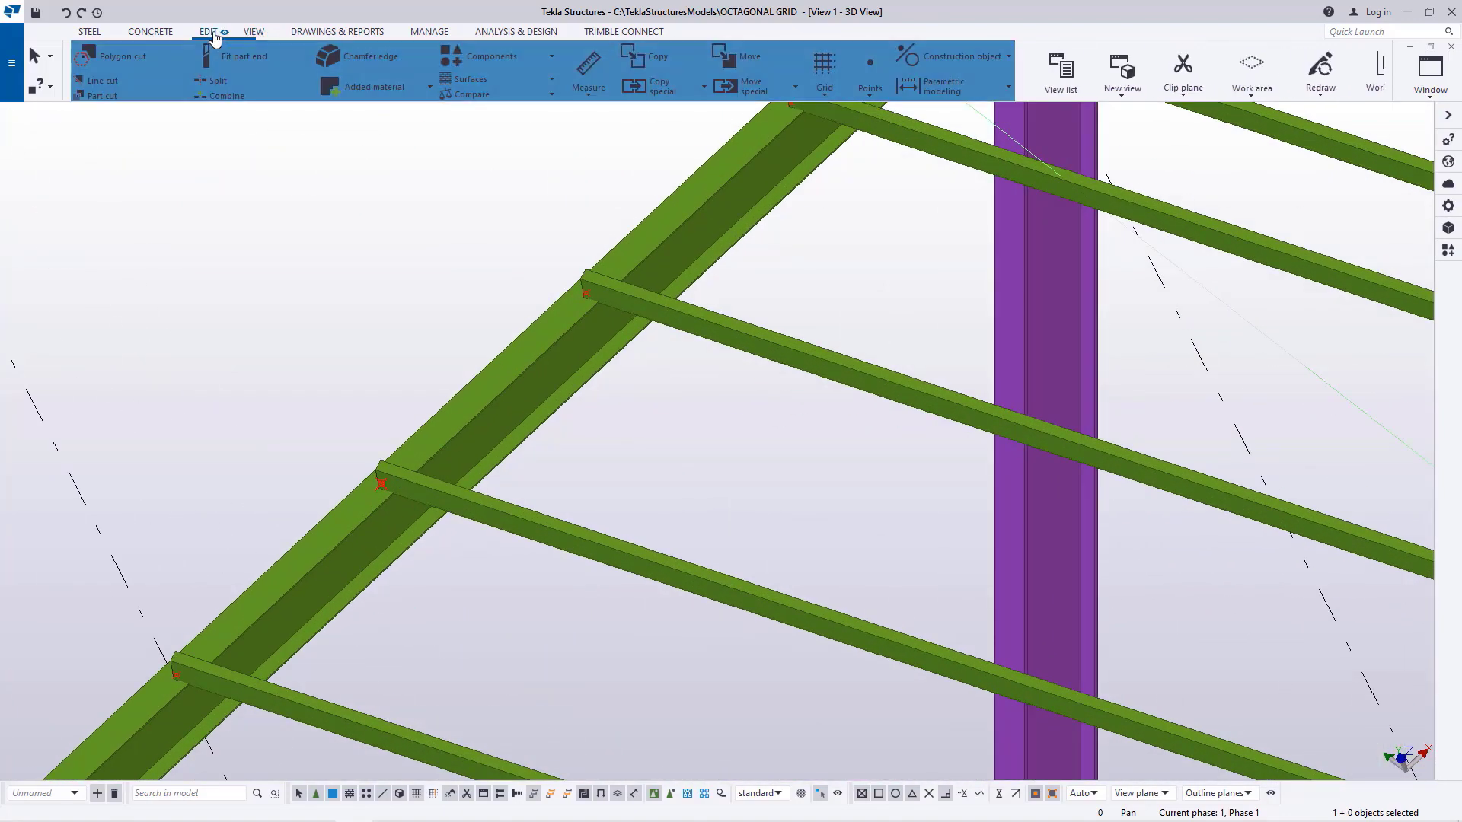
{"action": "left_click", "coordinate": [868, 93]}
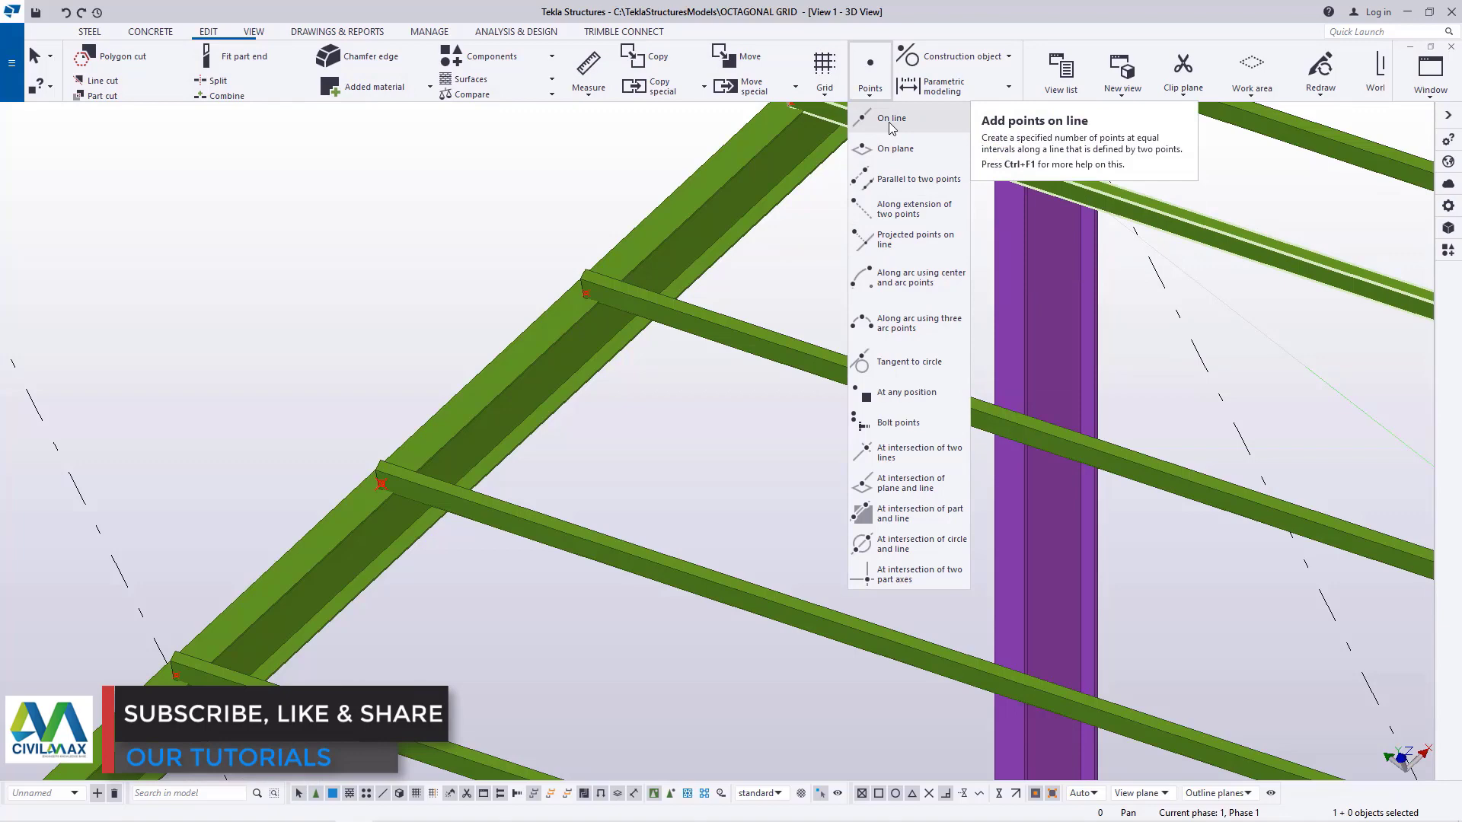
{"action": "left_click", "coordinate": [889, 119]}
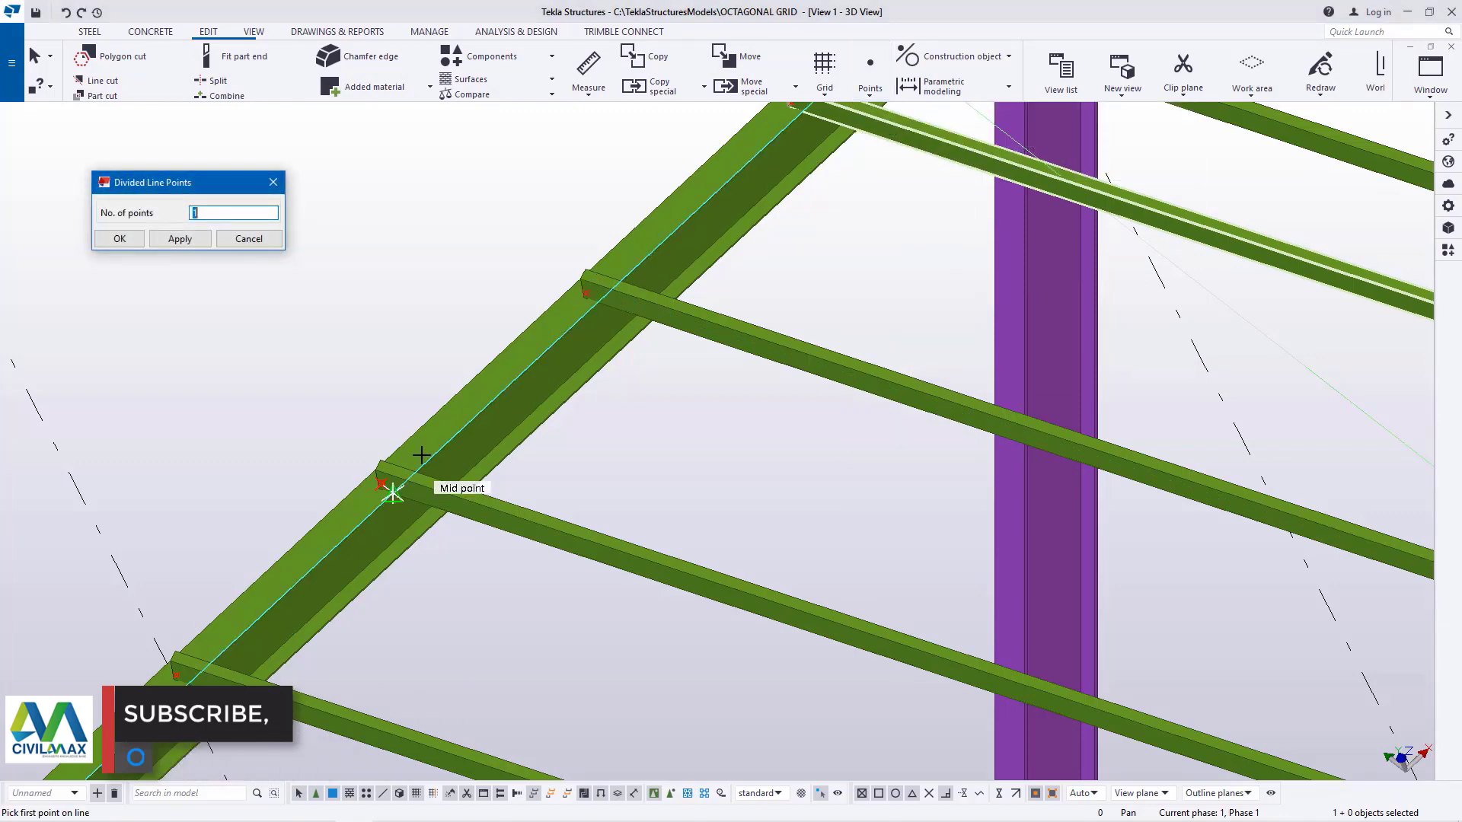
{"action": "scroll", "coordinate": [376, 459], "scroll_direction": "up", "scroll_amount": 5}
{"action": "scroll", "coordinate": [382, 433], "scroll_direction": "up", "scroll_amount": 3}
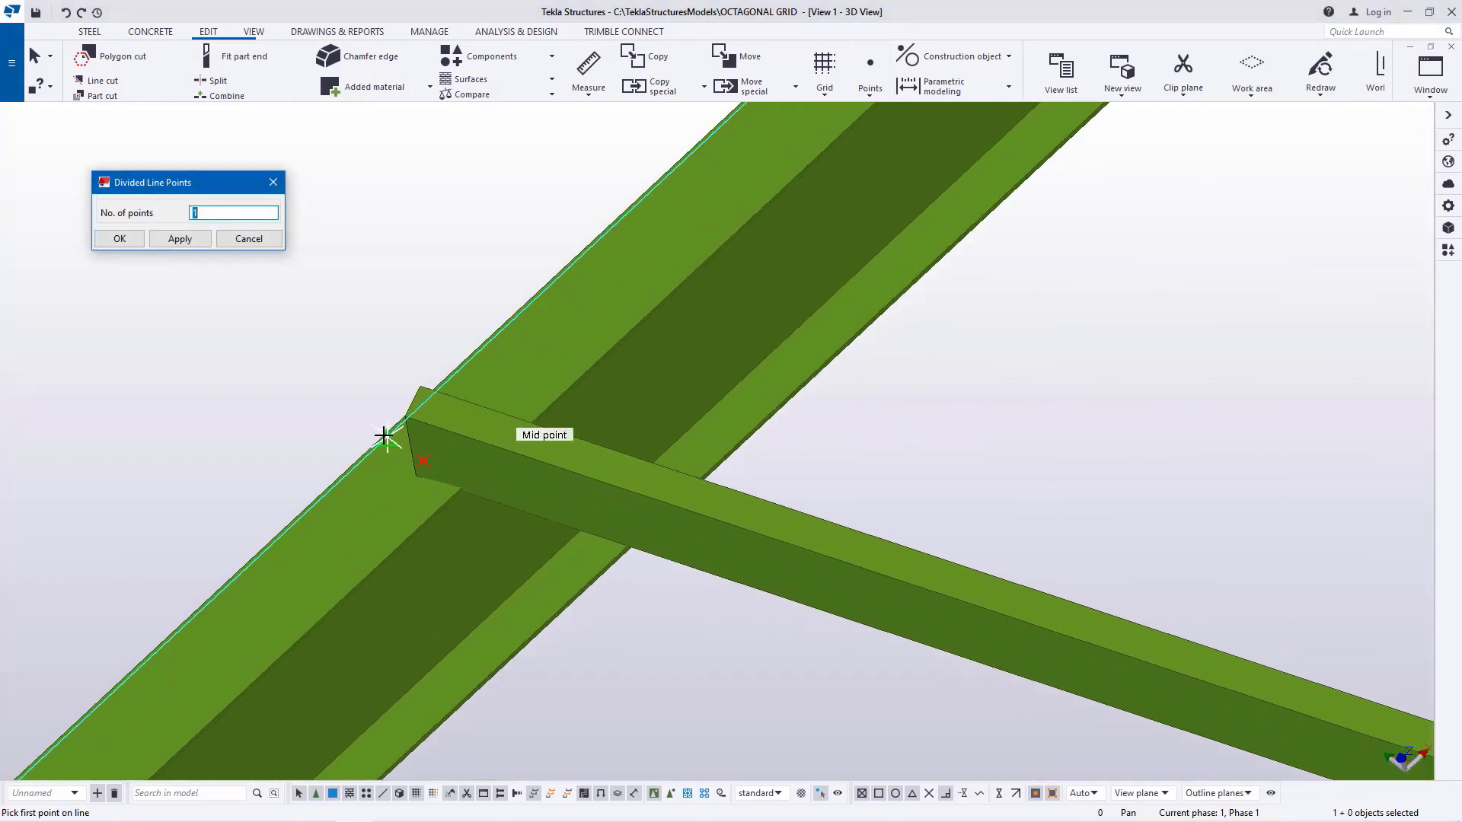
{"action": "left_click", "coordinate": [389, 428]}
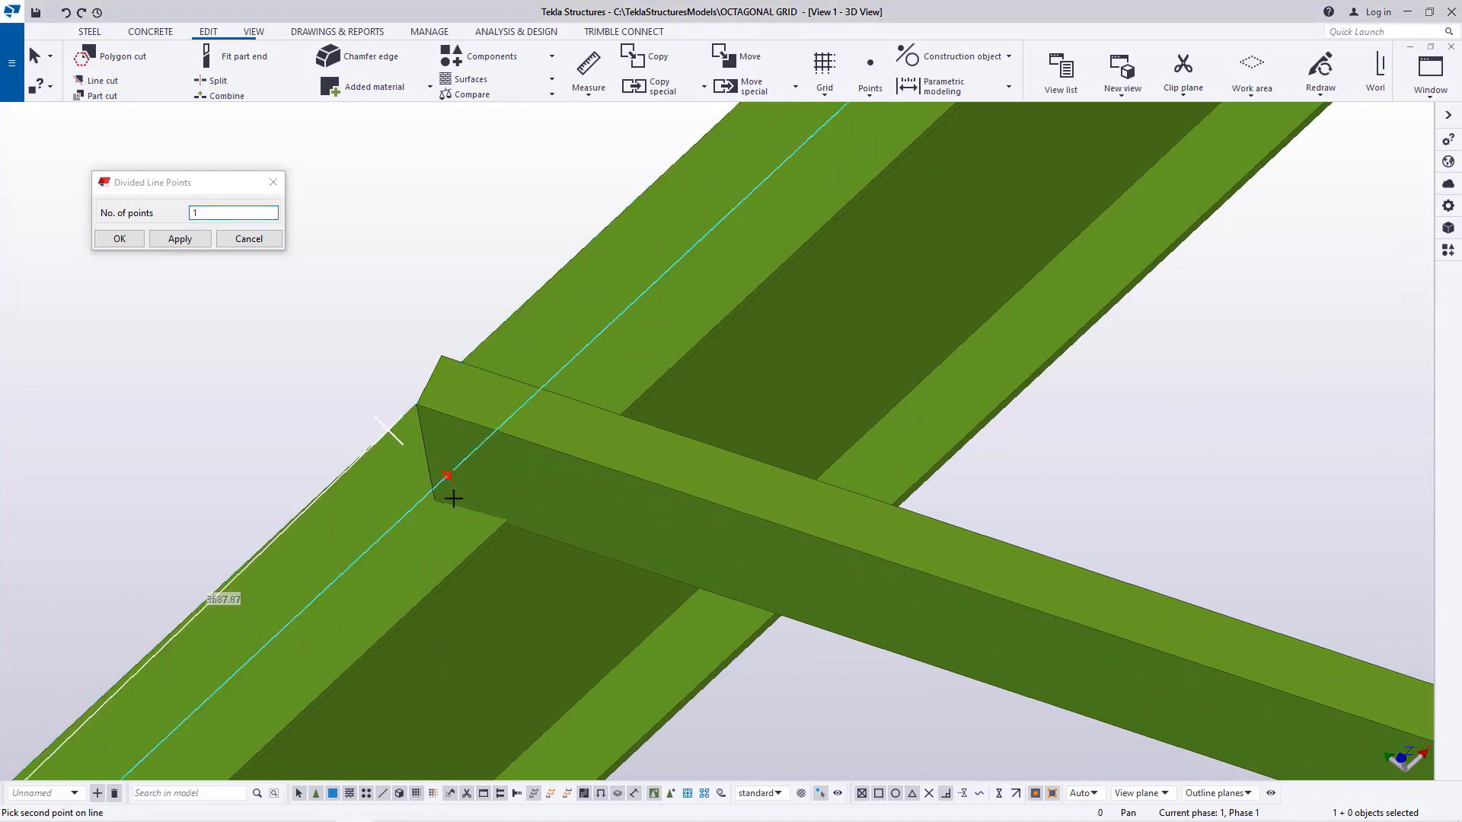
{"action": "left_click", "coordinate": [505, 521]}
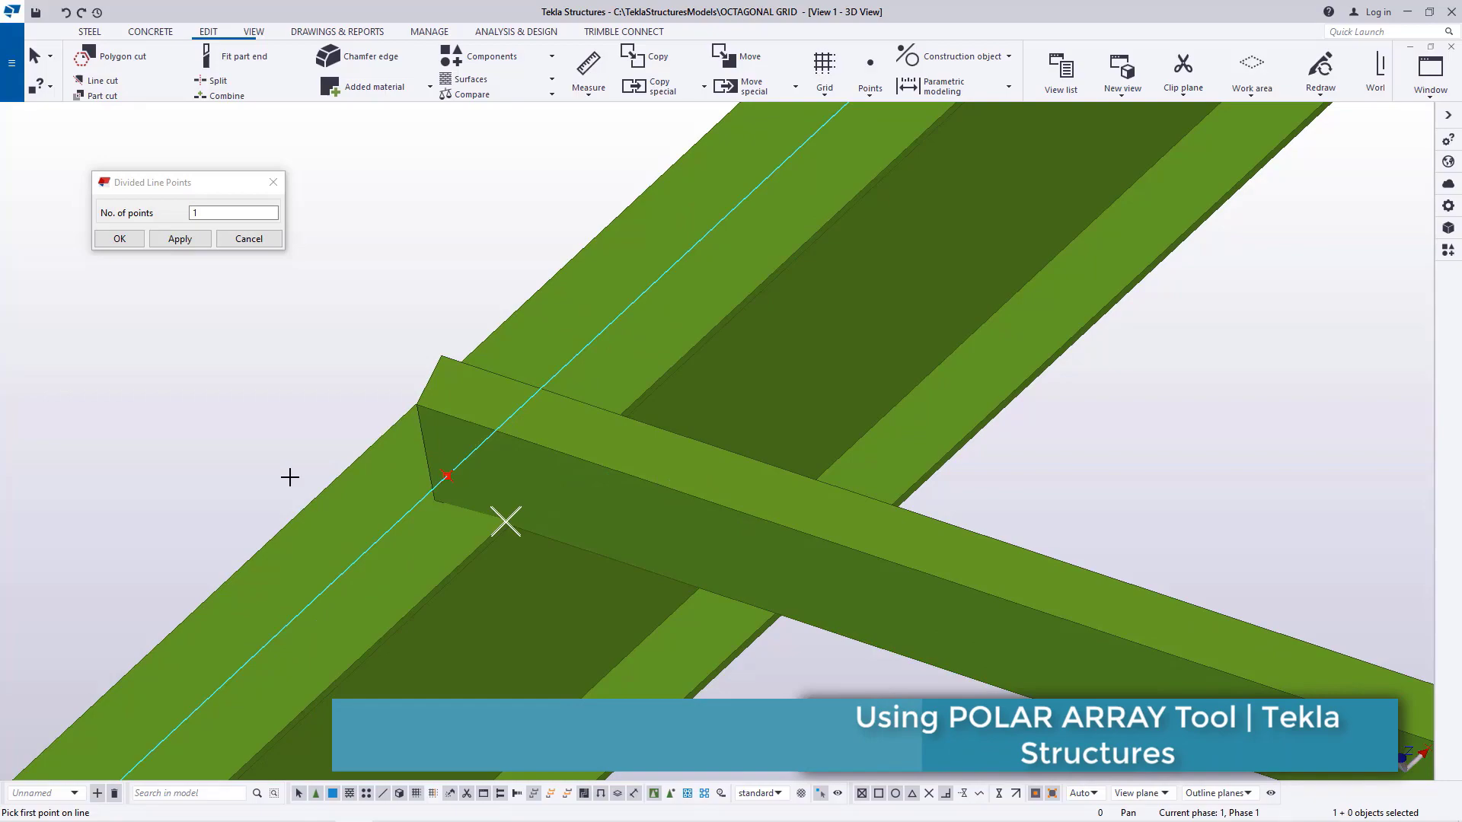
End the point command and close the Divided Line Points settings
{"action": "right_click", "coordinate": [208, 412]}
{"action": "left_click", "coordinate": [224, 421]}
{"action": "scroll", "coordinate": [460, 484], "scroll_direction": "down", "scroll_amount": 3}
{"action": "scroll", "coordinate": [411, 483], "scroll_direction": "down", "scroll_amount": 3}
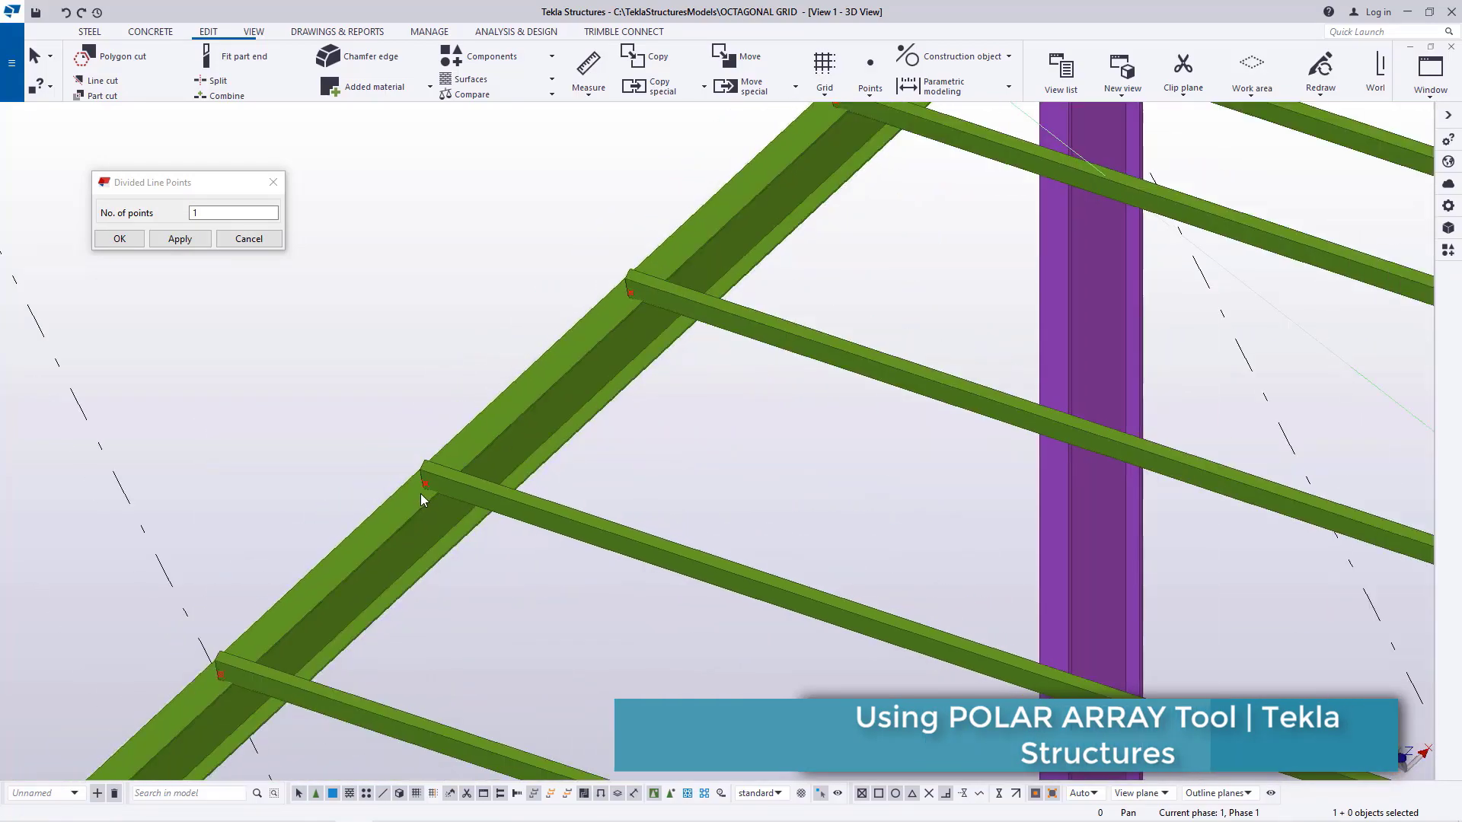
{"action": "left_click", "coordinate": [120, 238]}
{"action": "scroll", "coordinate": [532, 359], "scroll_direction": "down", "scroll_amount": 3}
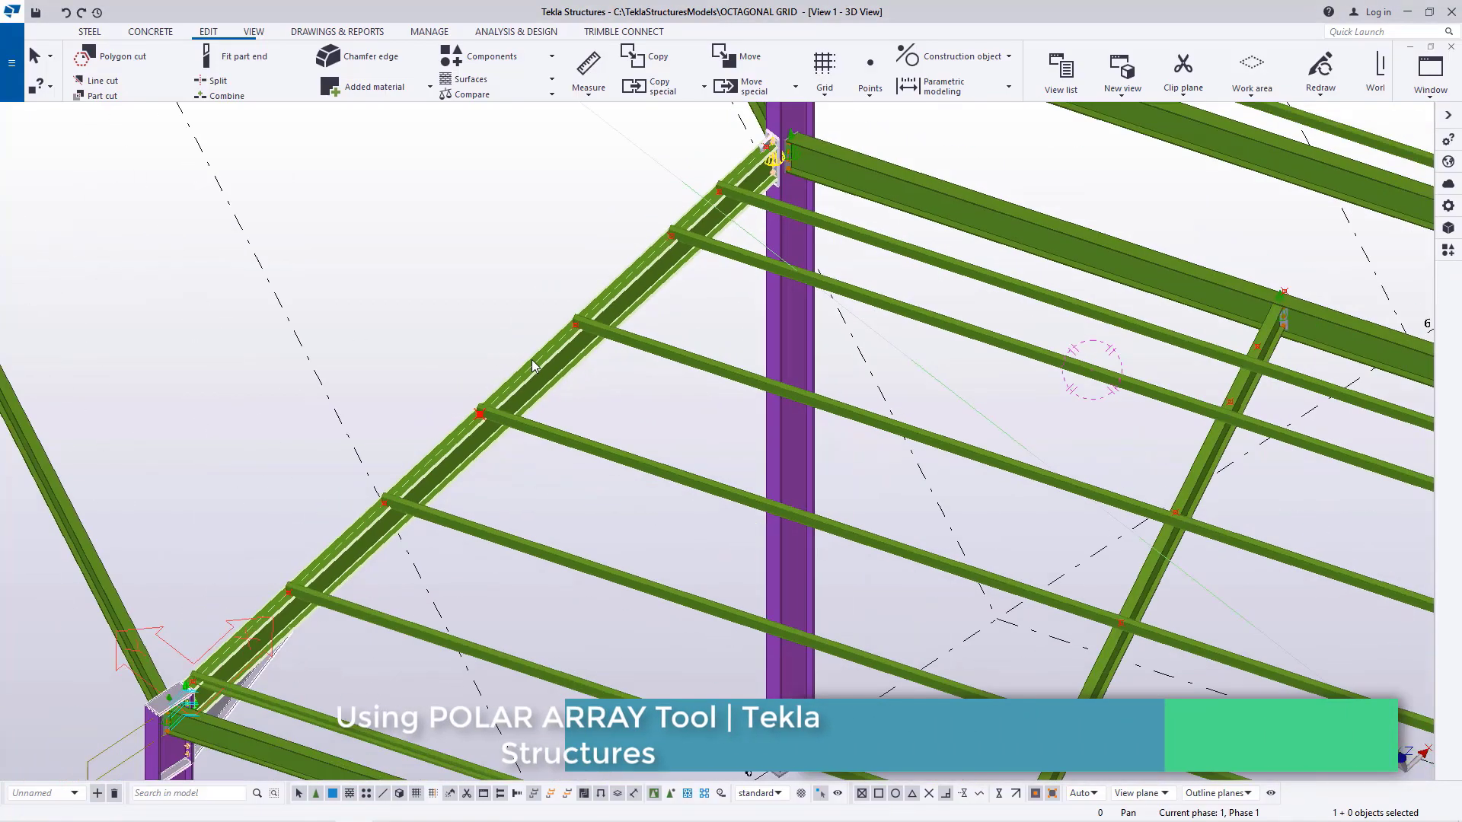
{"action": "scroll", "coordinate": [341, 542], "scroll_direction": "up", "scroll_amount": 5}
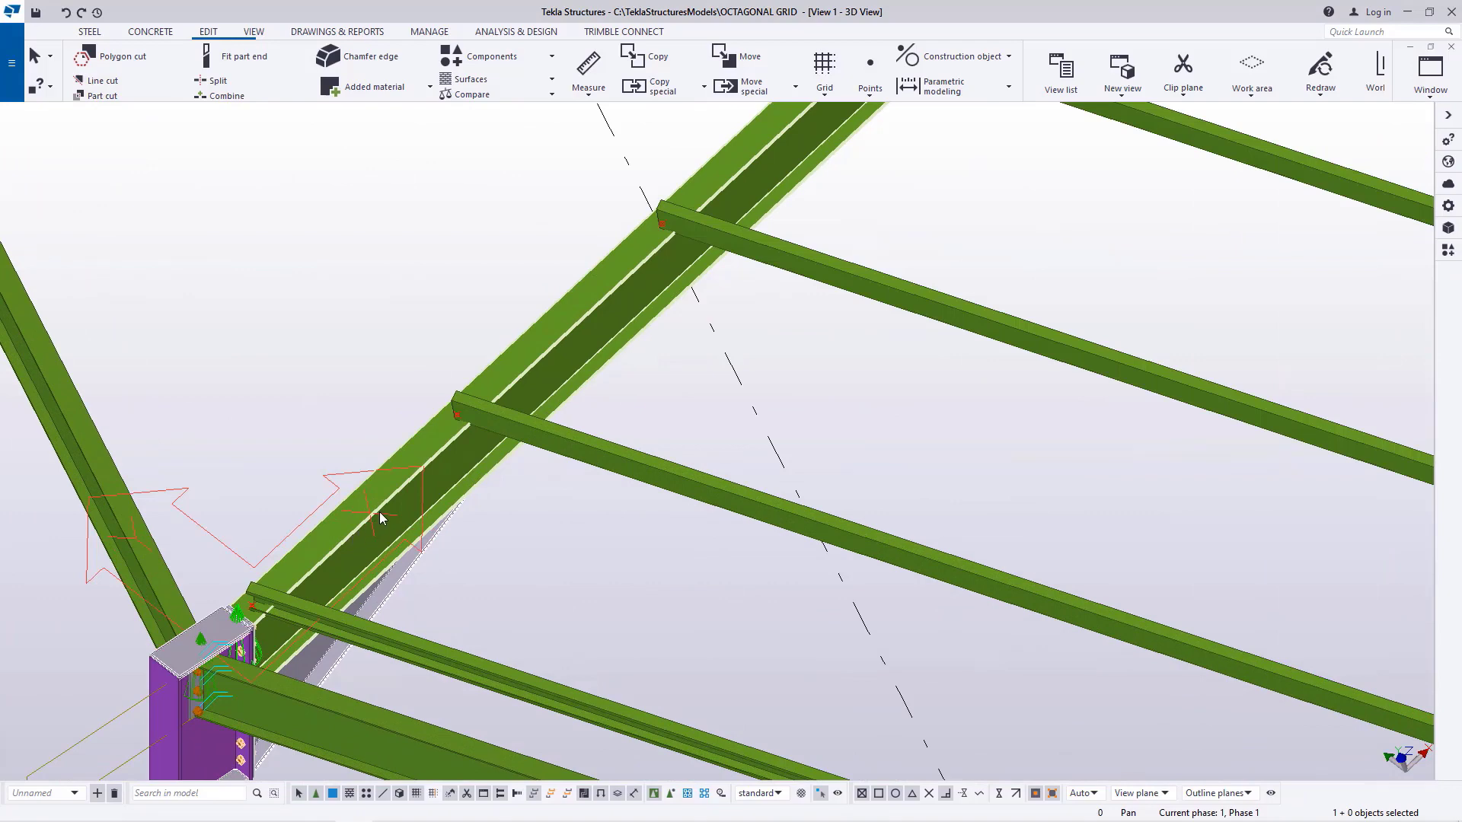
{"action": "scroll", "coordinate": [379, 512], "scroll_direction": "down", "scroll_amount": 6}
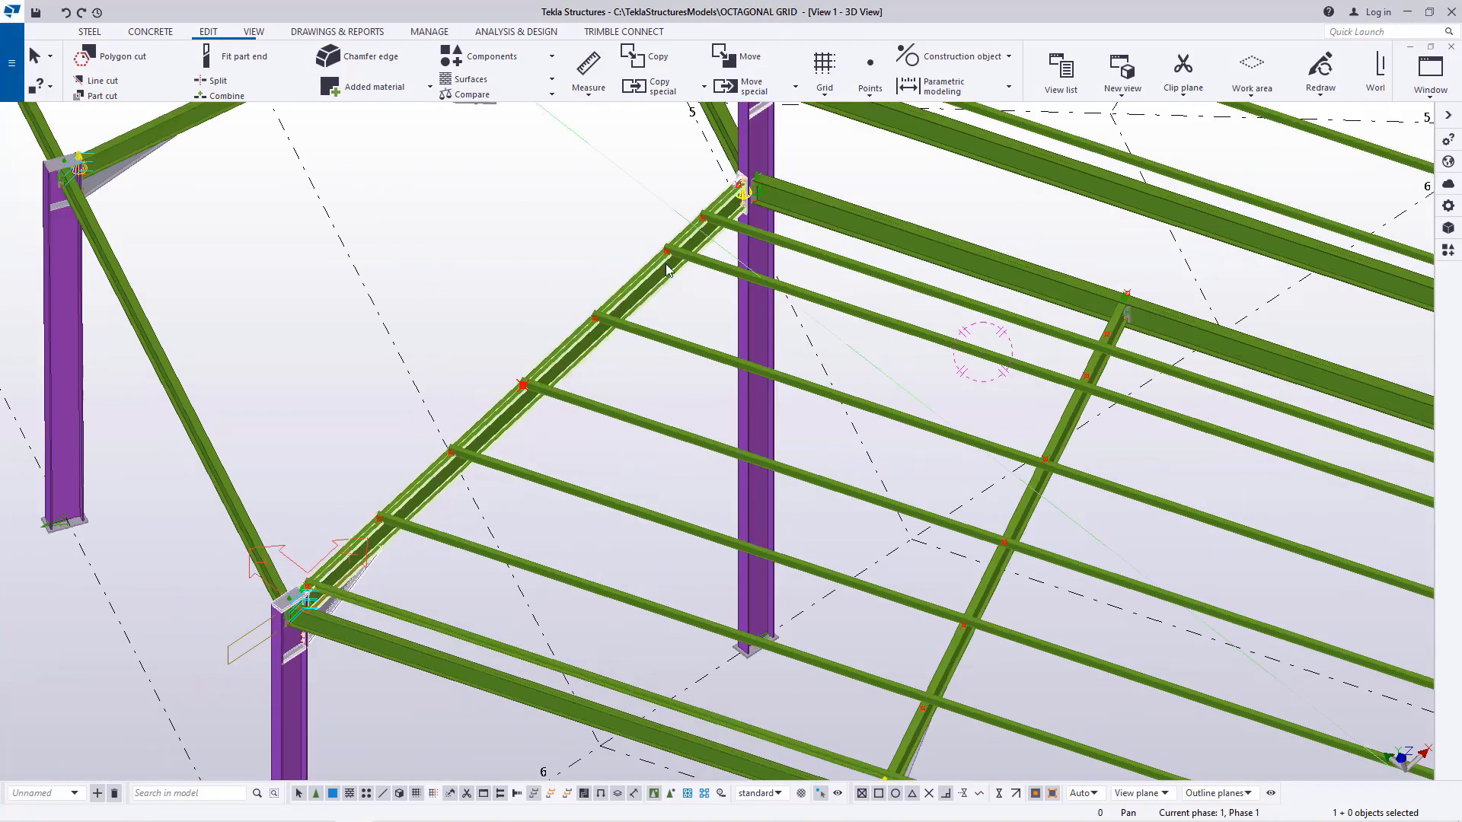
{"action": "scroll", "coordinate": [523, 386], "scroll_direction": "up", "scroll_amount": 3}
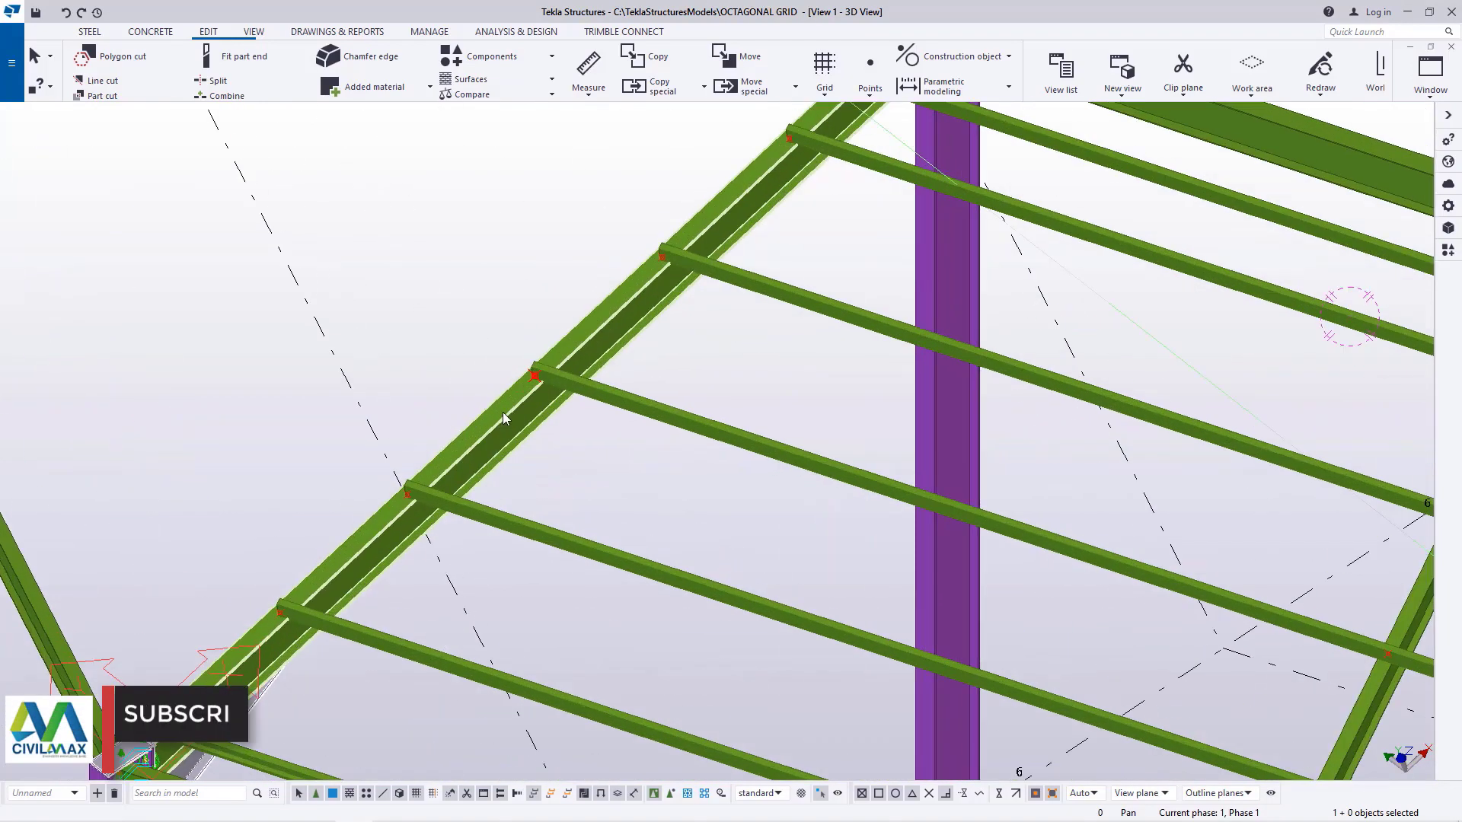
Start a Copy special > Linear of a purlin, adjusting the dX copy distance
{"action": "right_click", "coordinate": [533, 378]}
{"action": "mouse_move", "coordinate": [662, 472]}
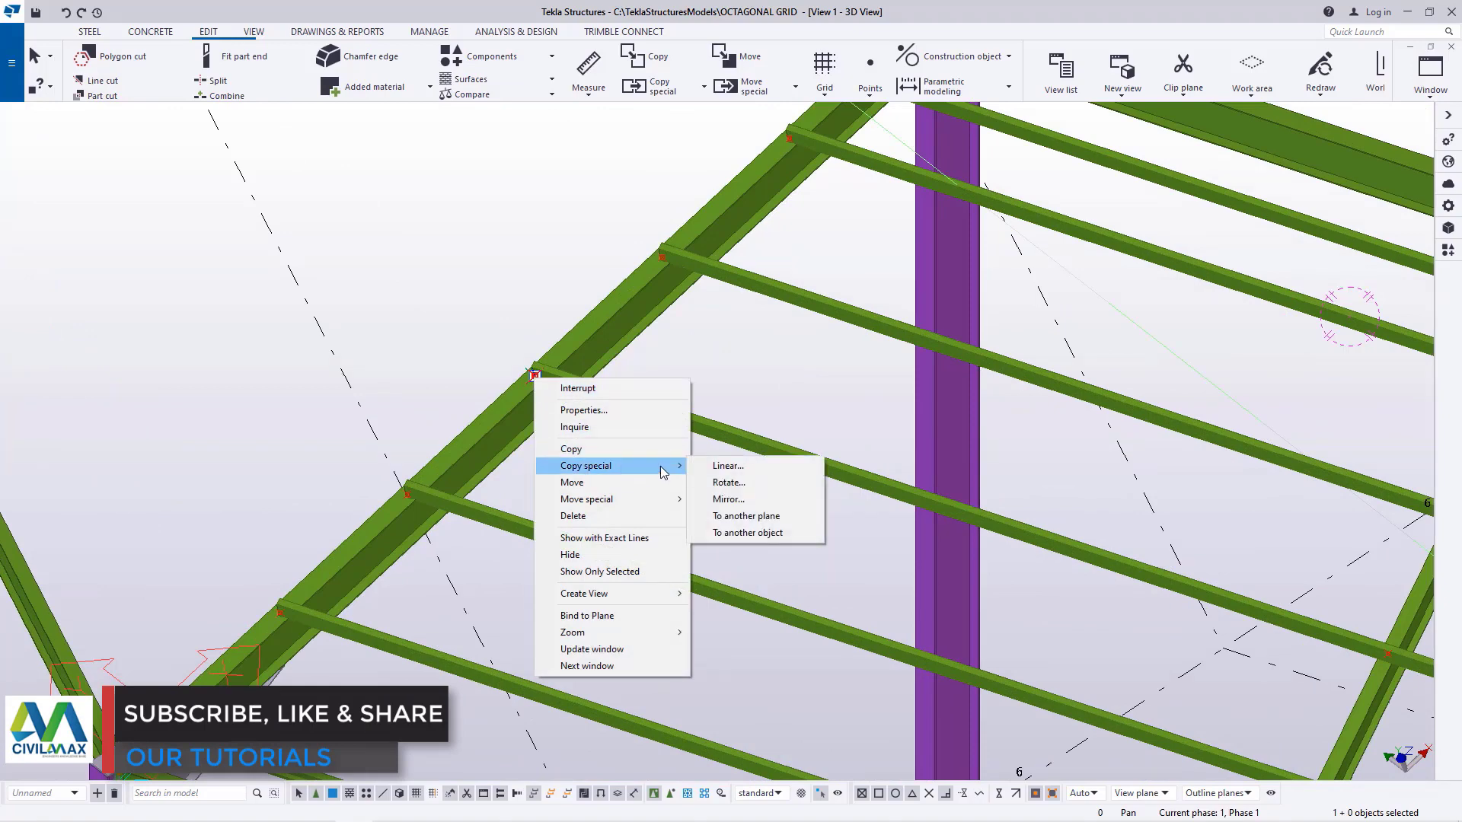
{"action": "left_click", "coordinate": [727, 467]}
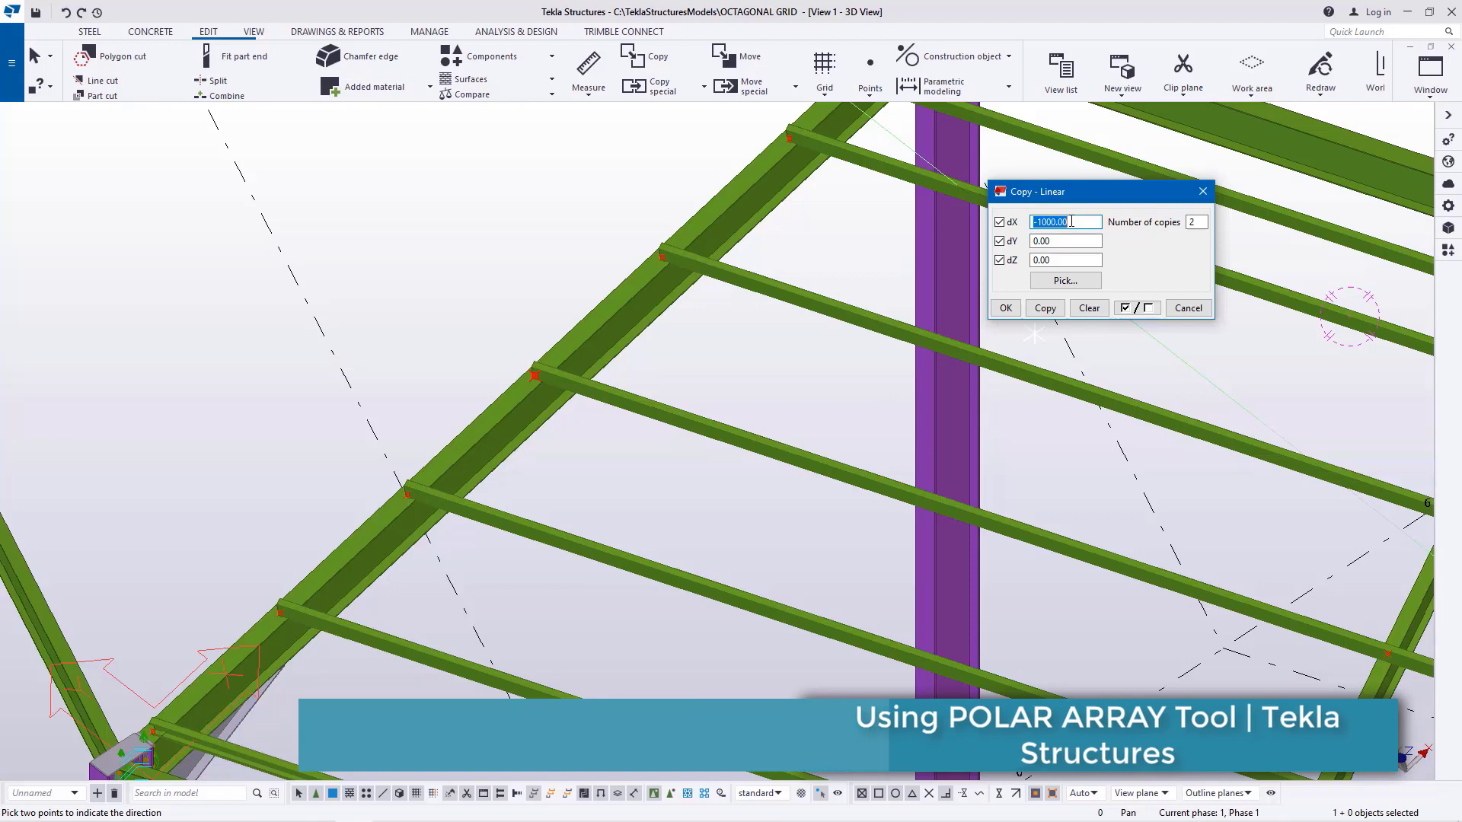
{"action": "left_click_drag", "start_coordinate": [1069, 222], "coordinate": [1042, 222]}
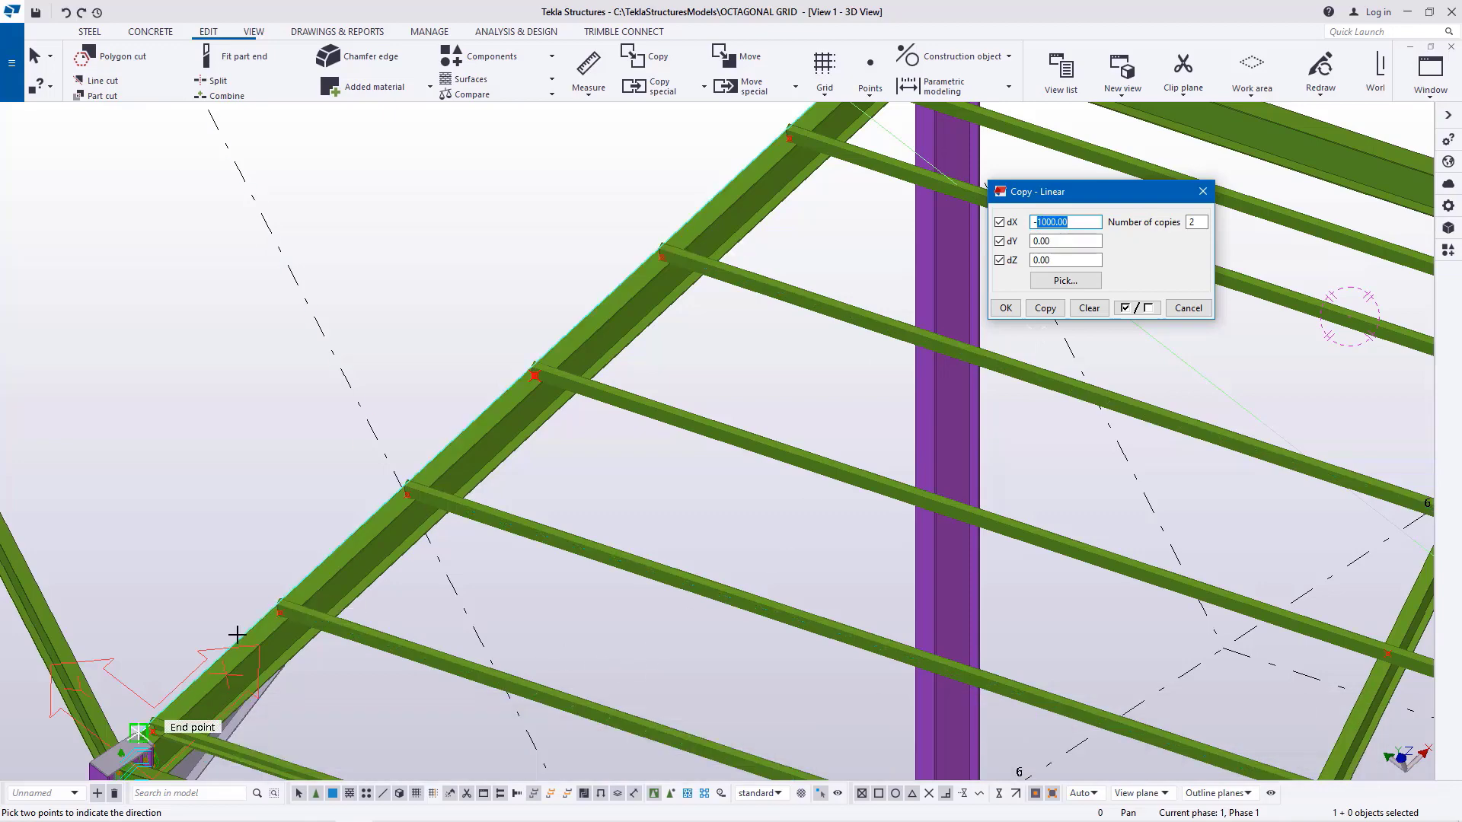
{"action": "scroll", "coordinate": [236, 634], "scroll_direction": "down", "scroll_amount": 1}
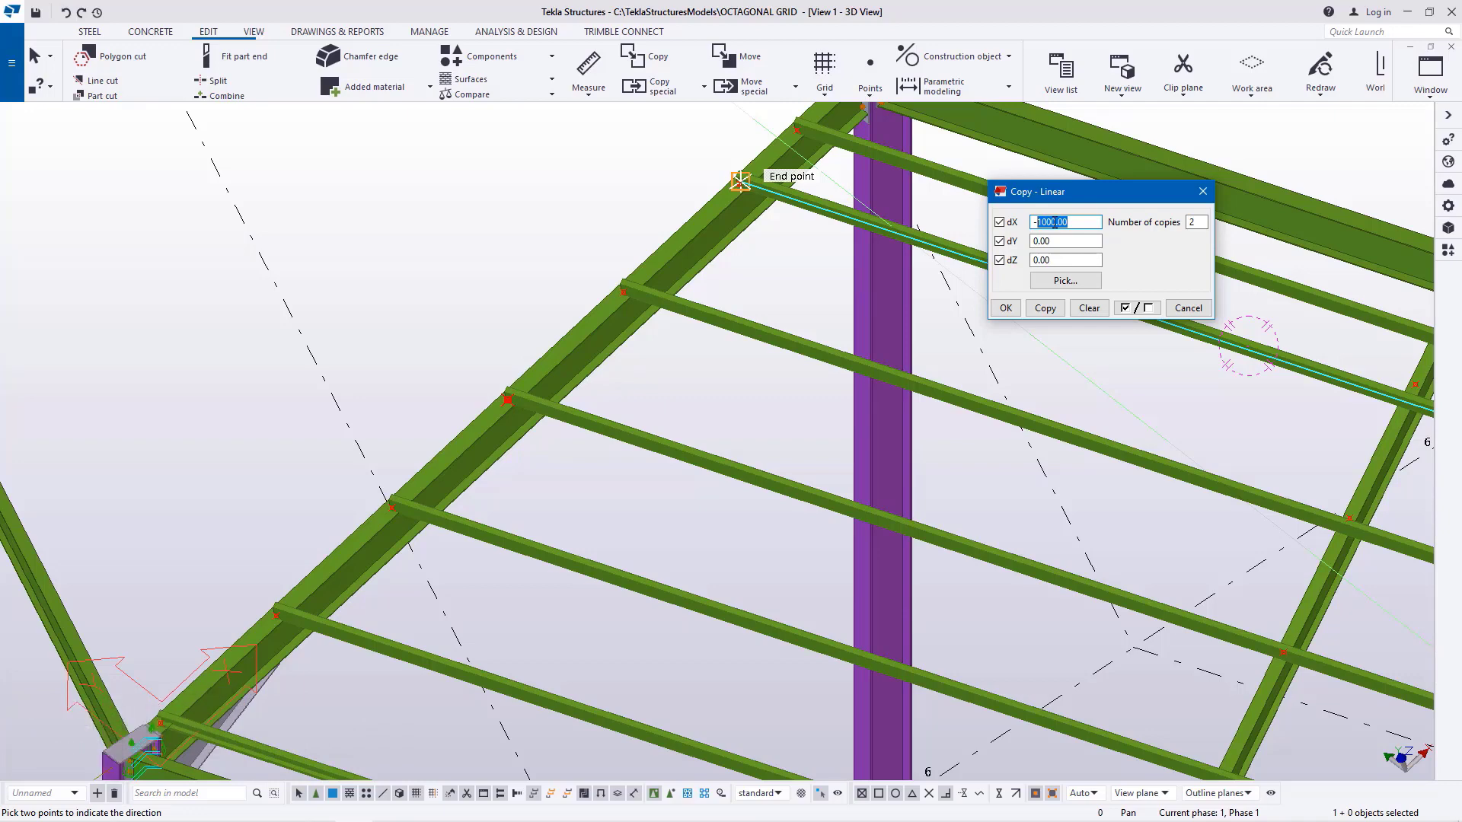
{"action": "left_click", "coordinate": [1203, 191]}
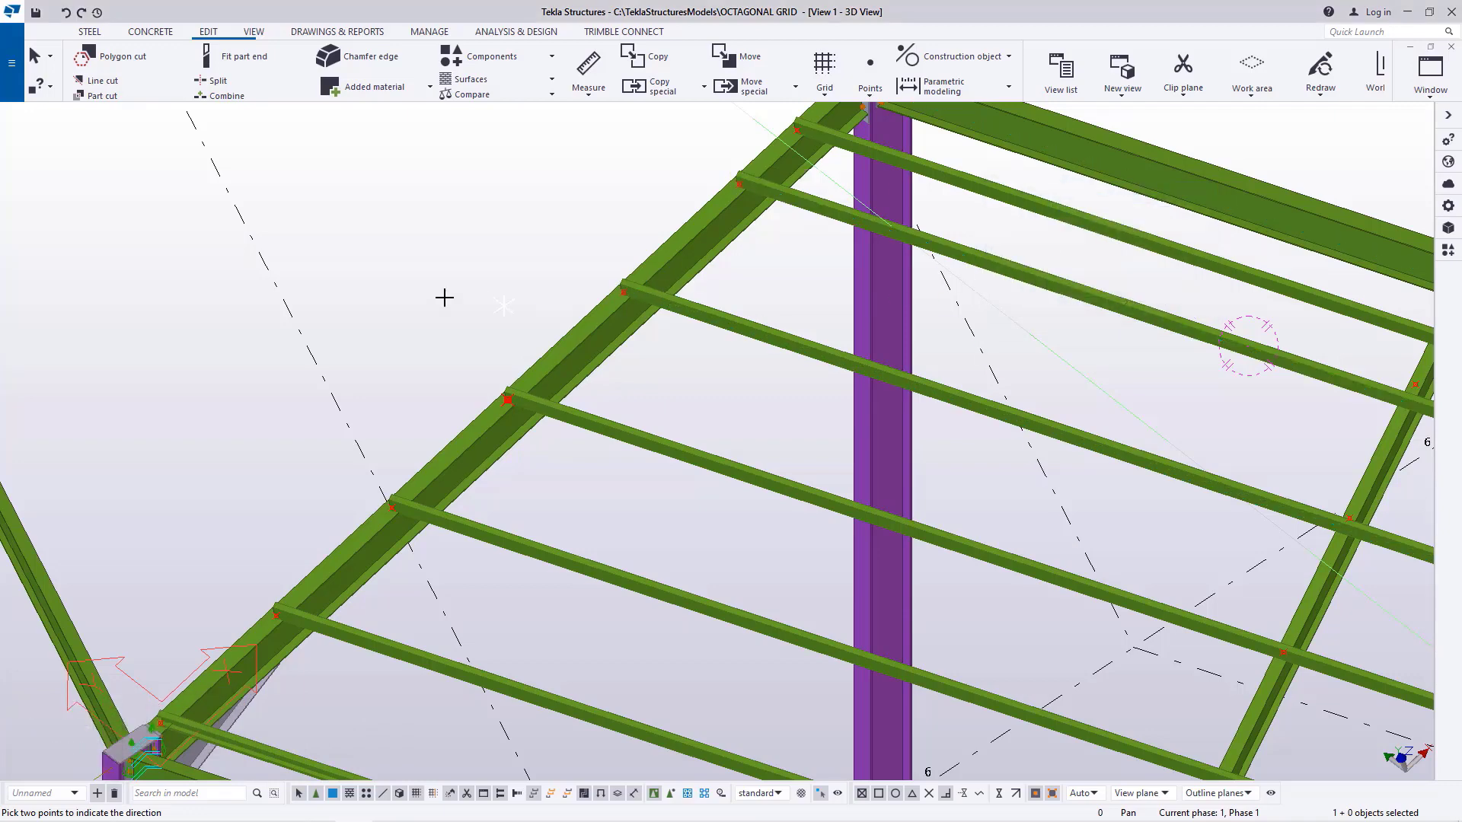
Set the rotation centre on a roof beam and orbit toward the purlin bay
{"action": "right_click", "coordinate": [386, 281]}
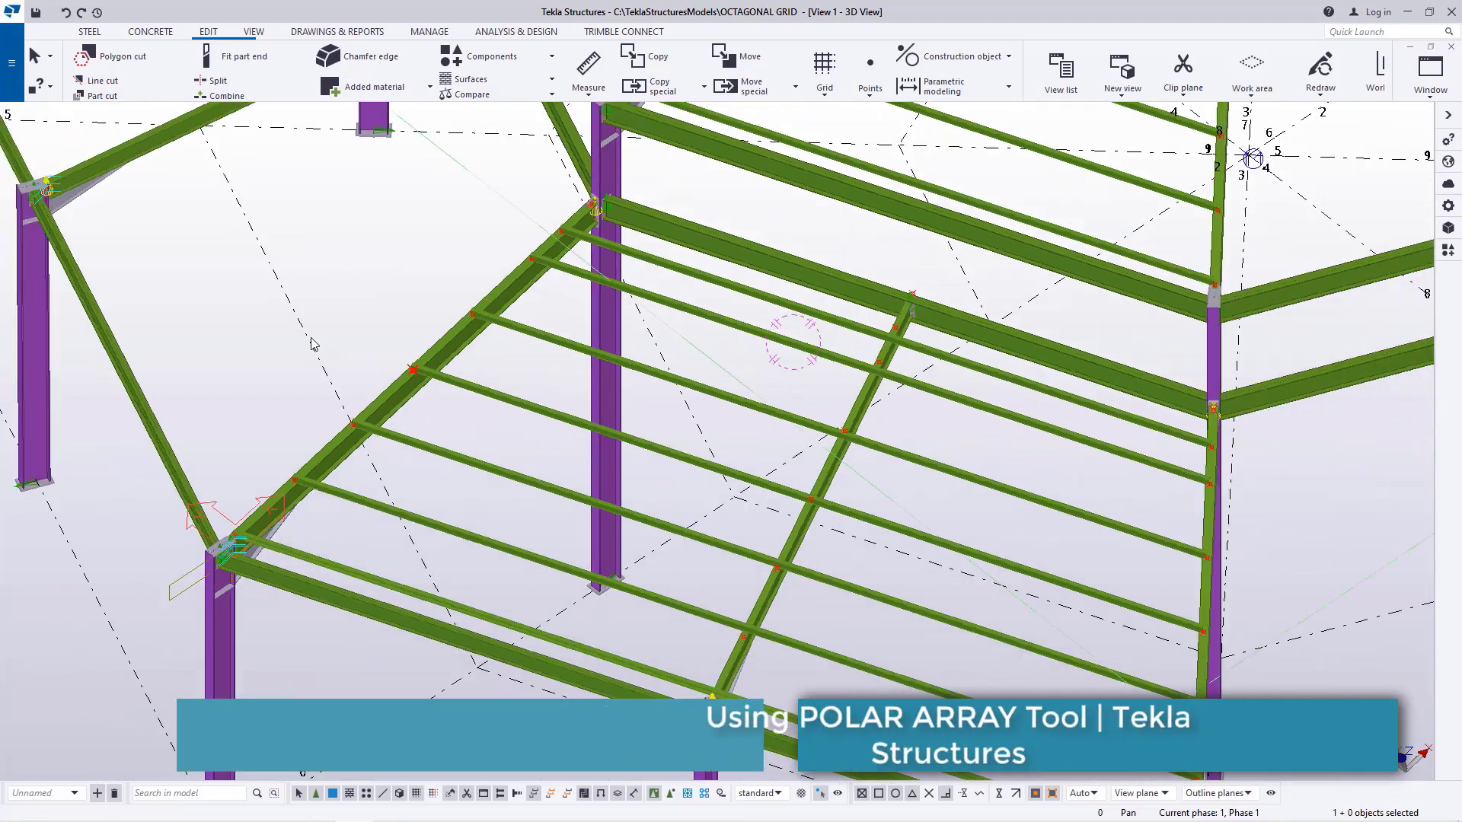
{"action": "scroll", "coordinate": [312, 345], "scroll_direction": "down", "scroll_amount": 2}
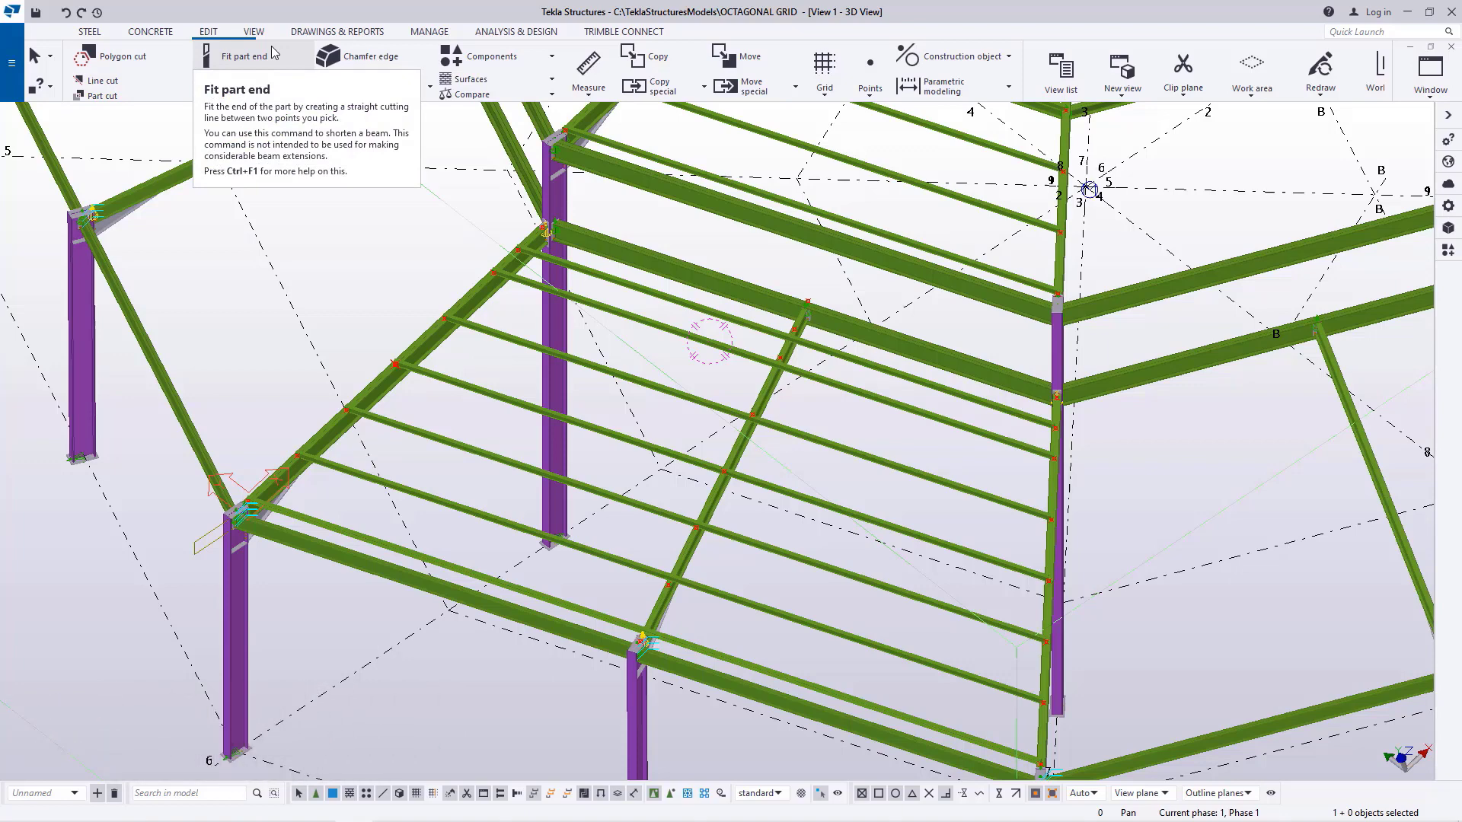
{"action": "left_click", "coordinate": [253, 31]}
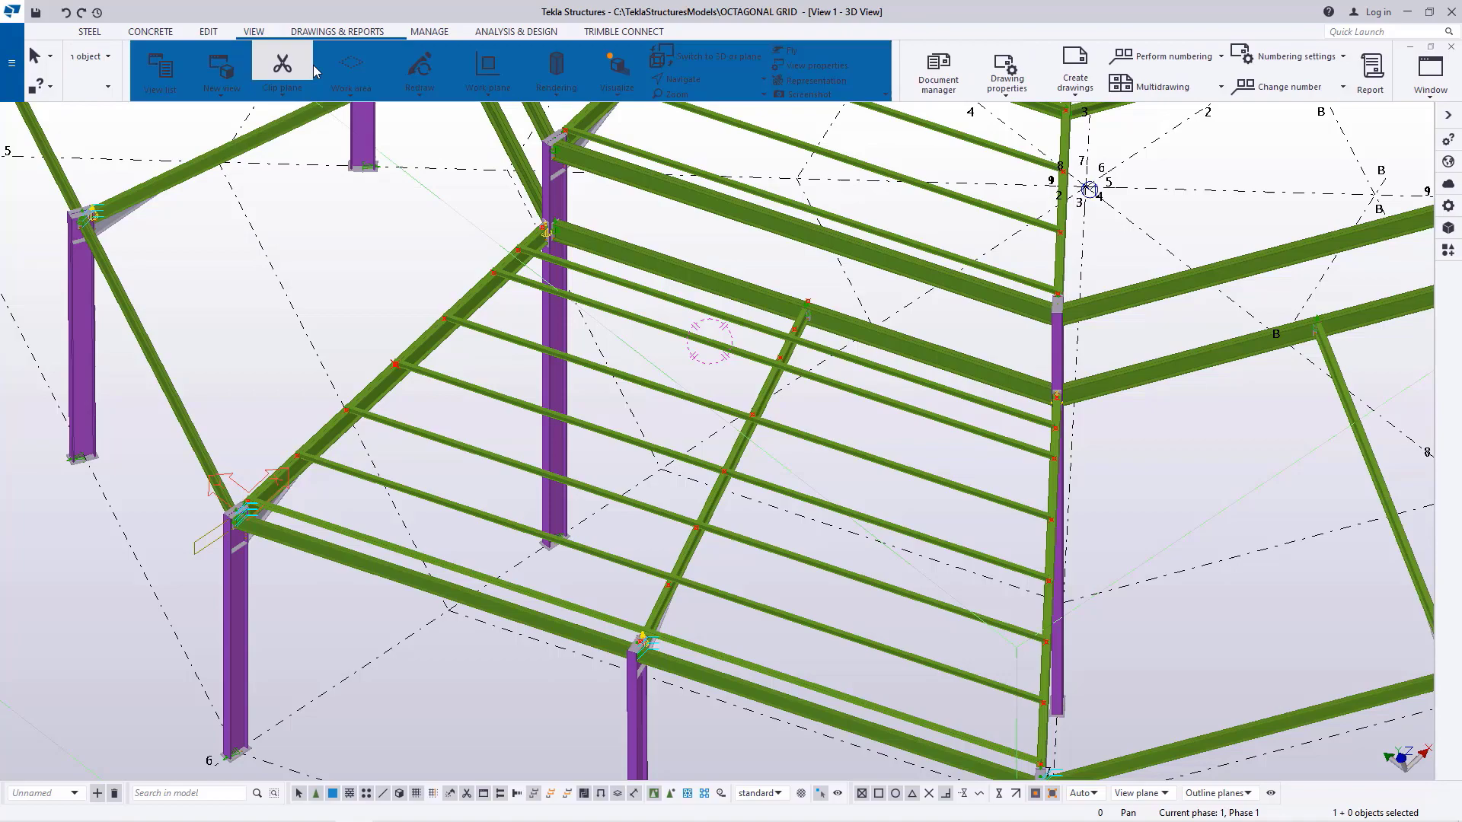
{"action": "key", "text": "v"}
{"action": "left_click", "coordinate": [766, 381]}
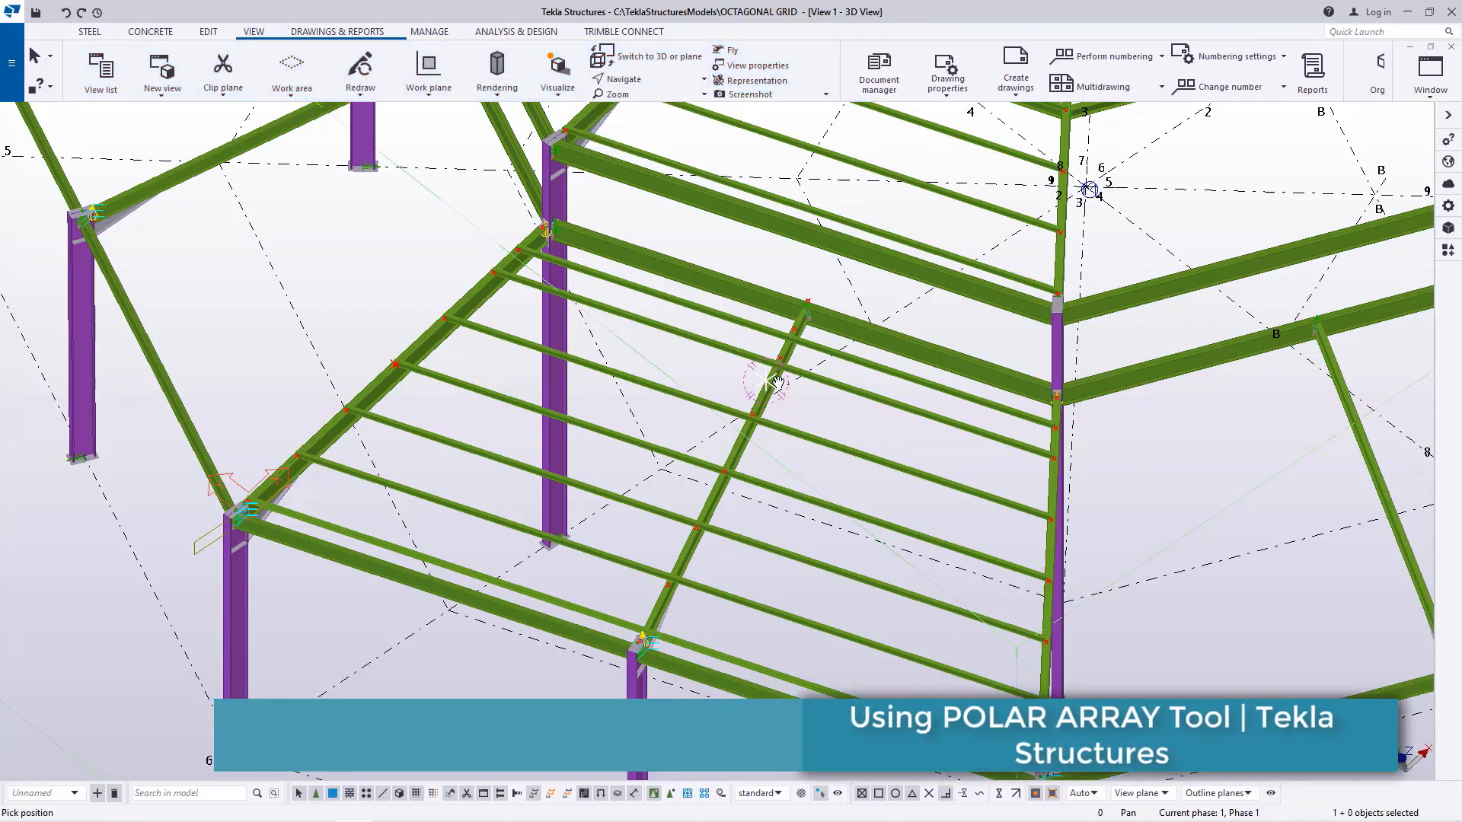
{"action": "middle_click_drag", "start_coordinate": [767, 379], "coordinate": [701, 353], "text": "ctrl"}
{"action": "scroll", "coordinate": [685, 343], "scroll_direction": "up", "scroll_amount": 5}
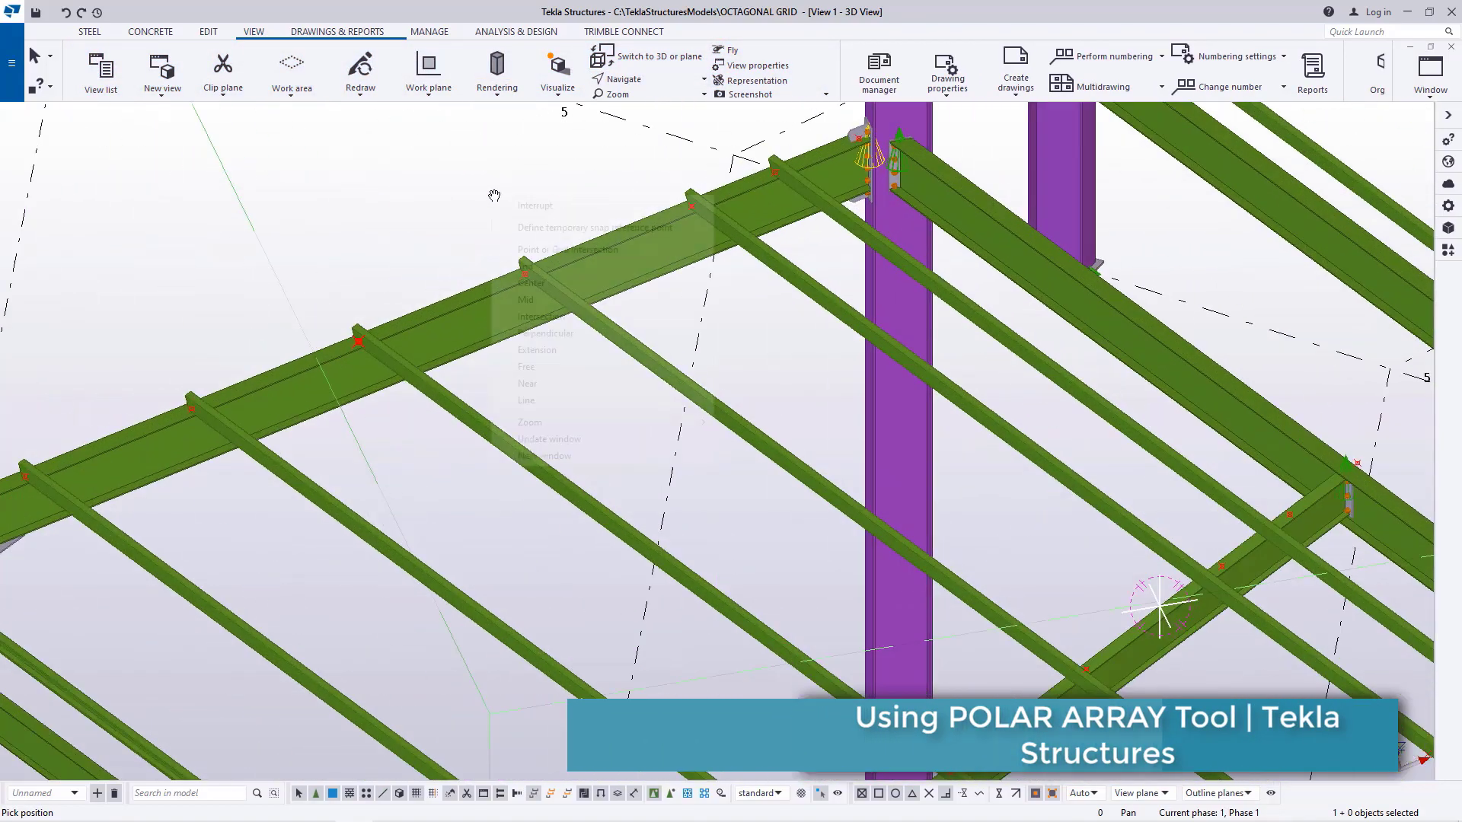
Cancel the picking command and delete one purlin from the roof bay
{"action": "right_click", "coordinate": [493, 198]}
{"action": "left_click", "coordinate": [522, 207]}
{"action": "scroll", "coordinate": [472, 264], "scroll_direction": "down", "scroll_amount": 1}
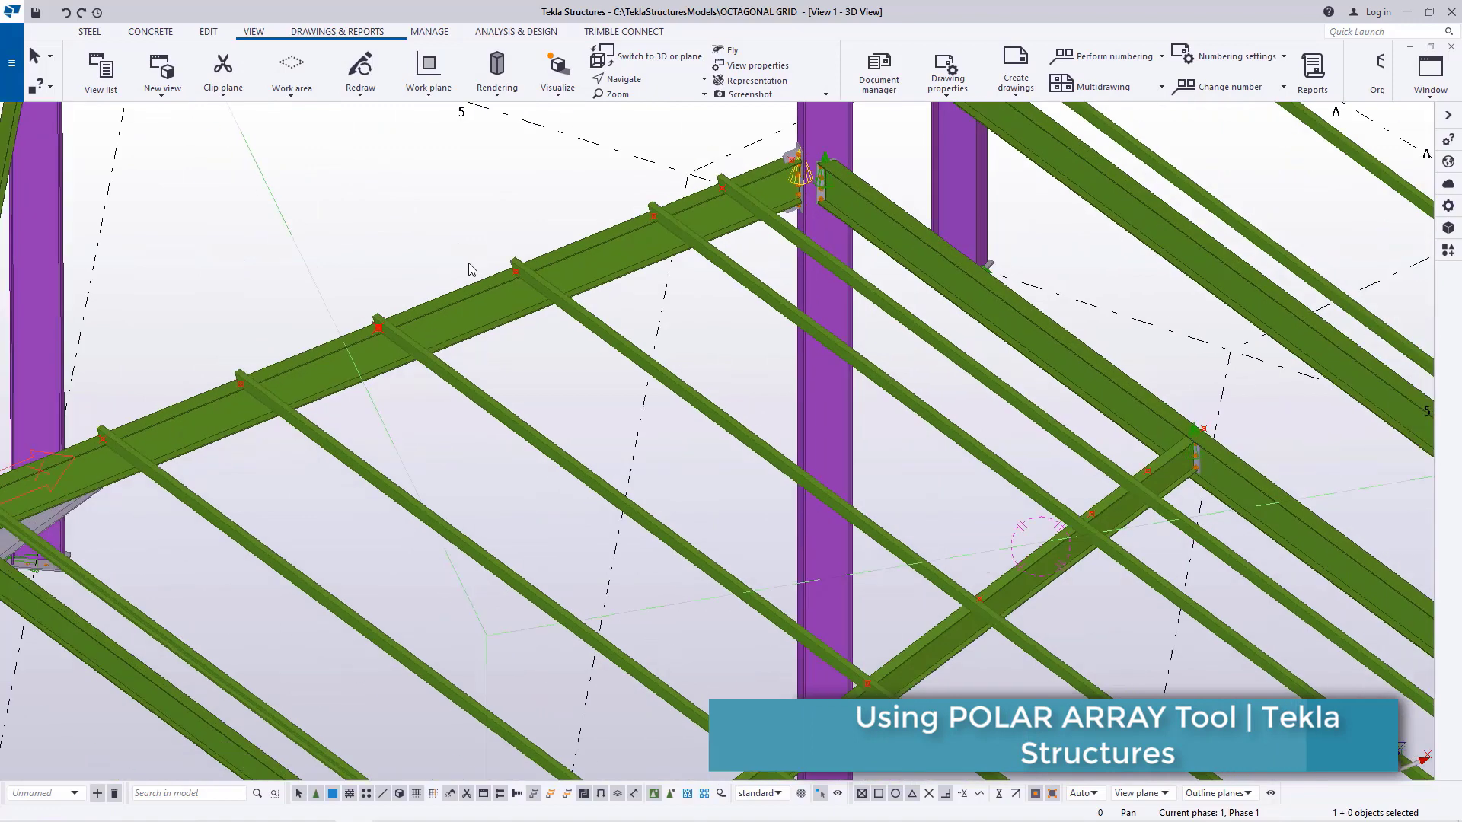
{"action": "left_click", "coordinate": [434, 363]}
{"action": "key", "text": "Delete"}
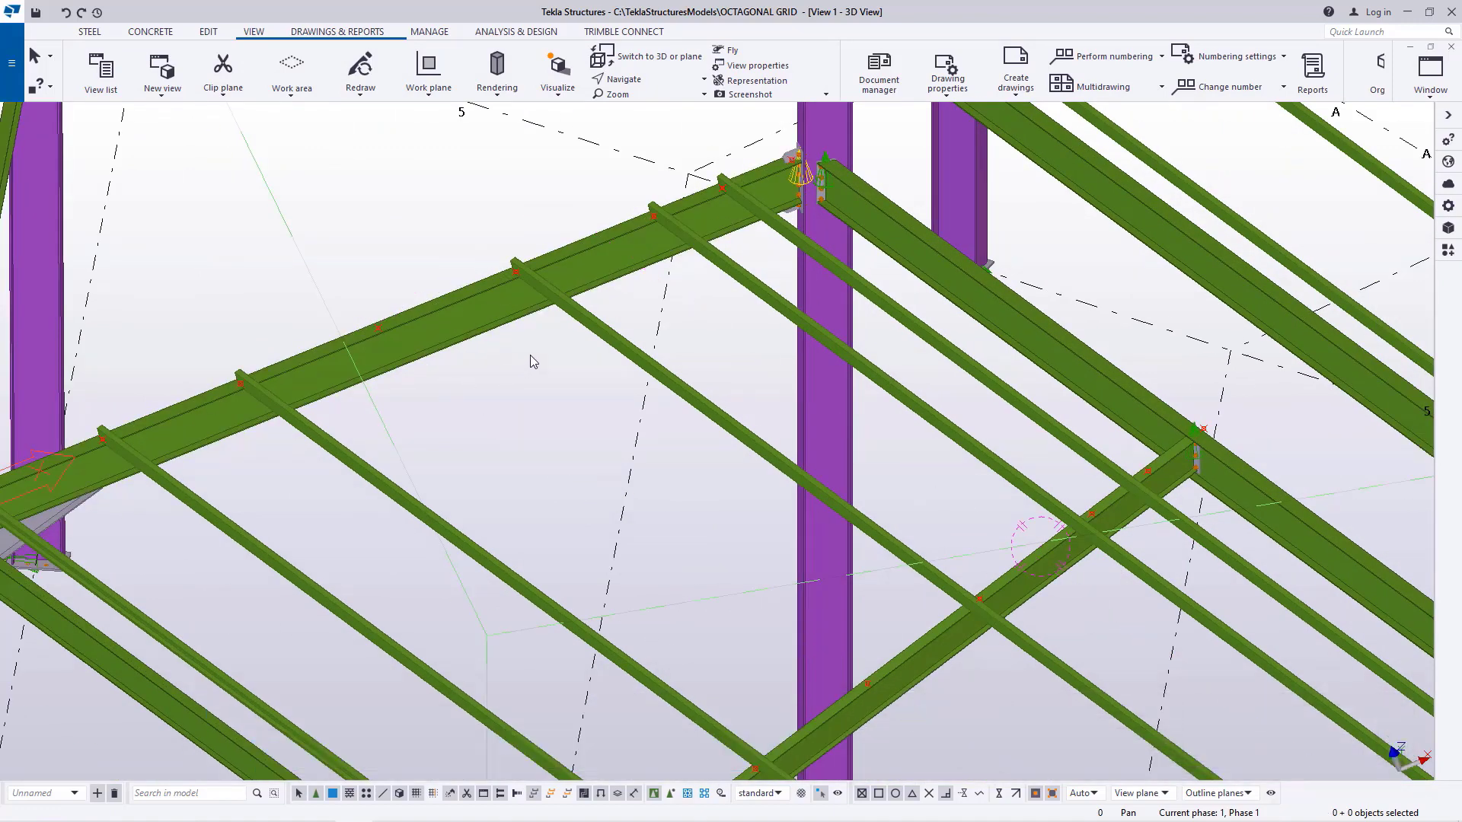
Draw a steel beam from one rafter to the midpoint of the opposite rafter
{"action": "left_click", "coordinate": [89, 33]}
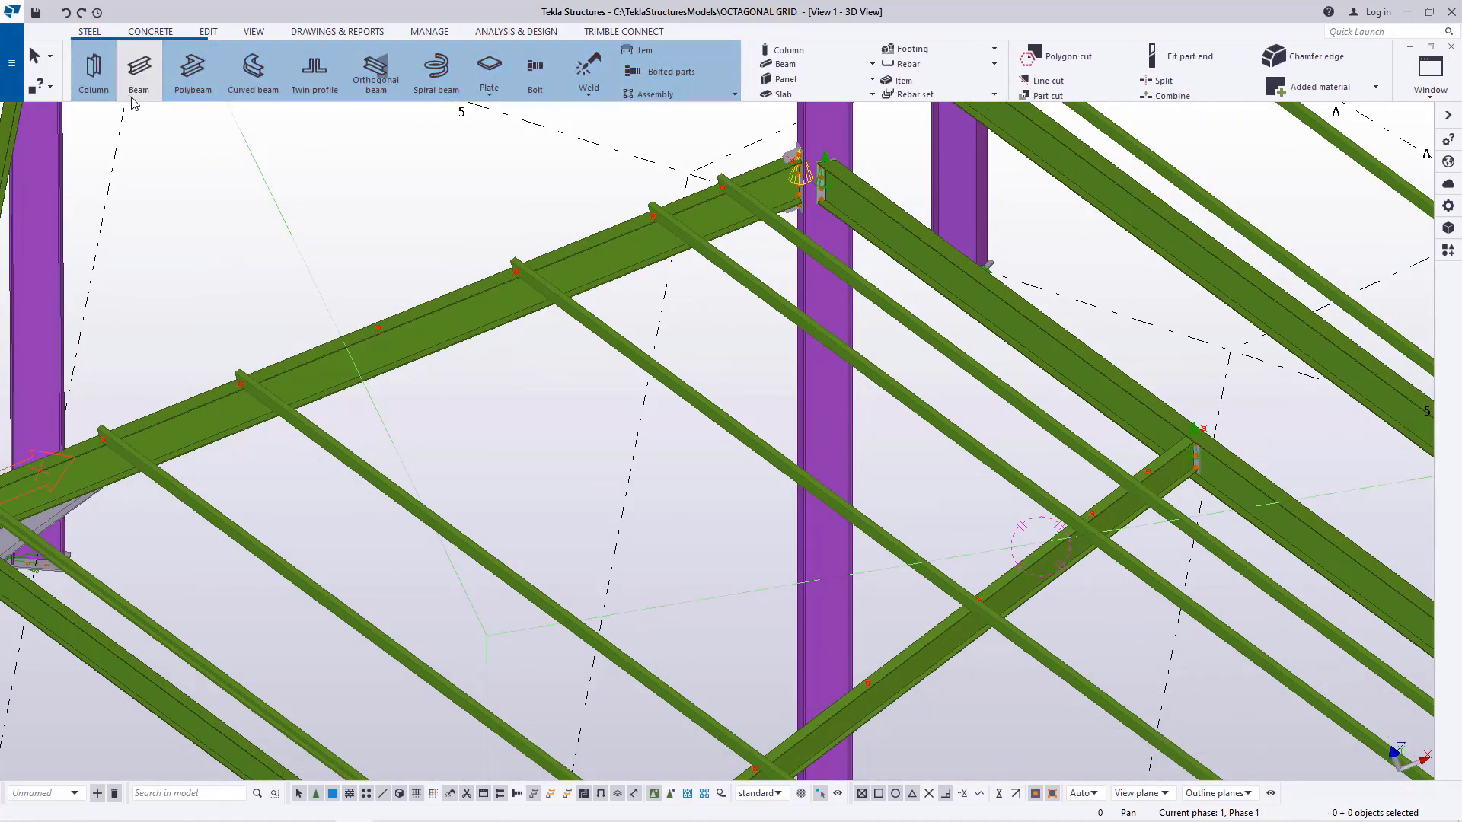
{"action": "scroll", "coordinate": [415, 303], "scroll_direction": "up", "scroll_amount": 5}
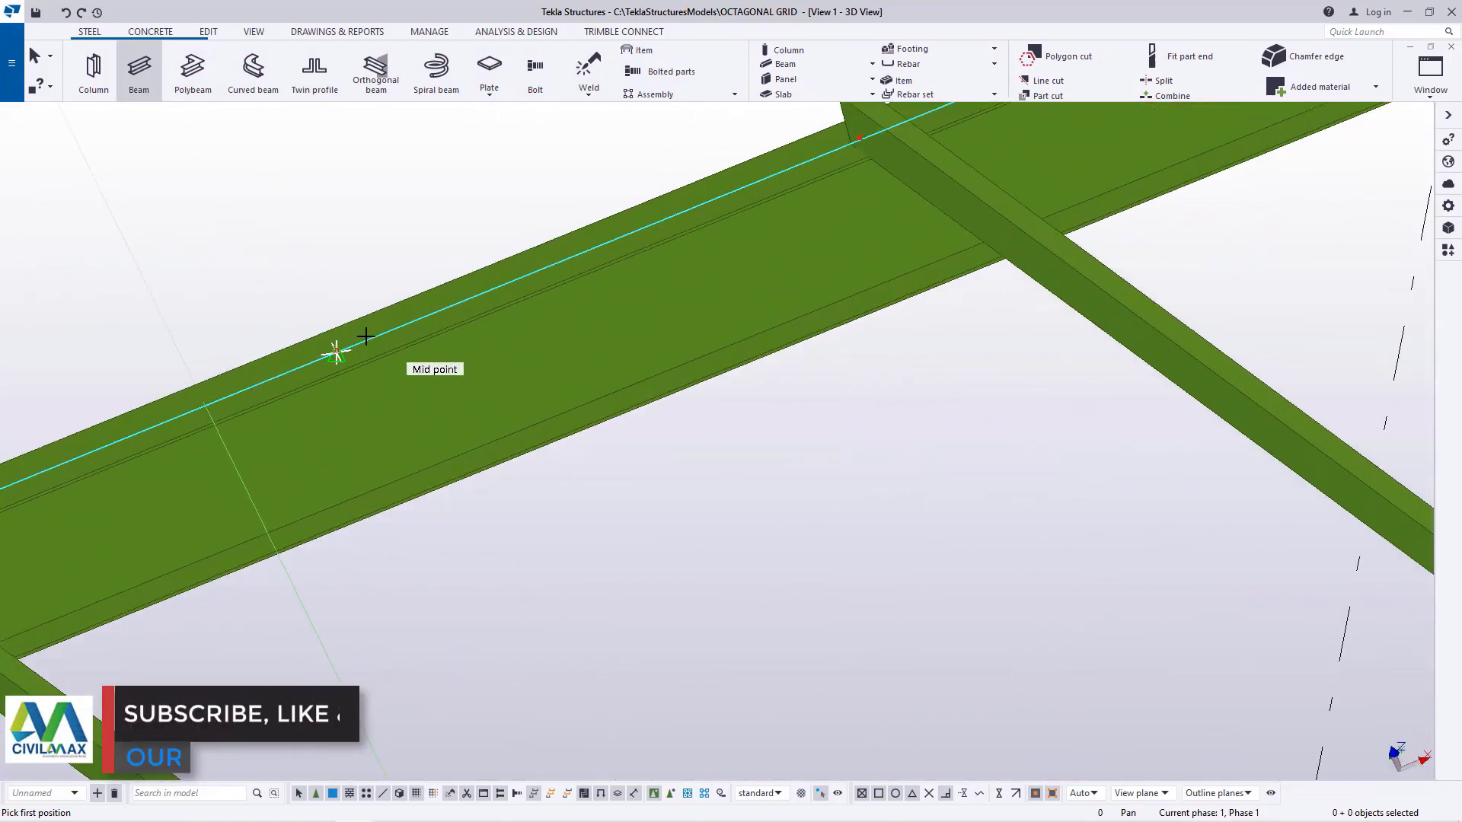
{"action": "left_click", "coordinate": [318, 326]}
{"action": "scroll", "coordinate": [252, 230], "scroll_direction": "down", "scroll_amount": 7}
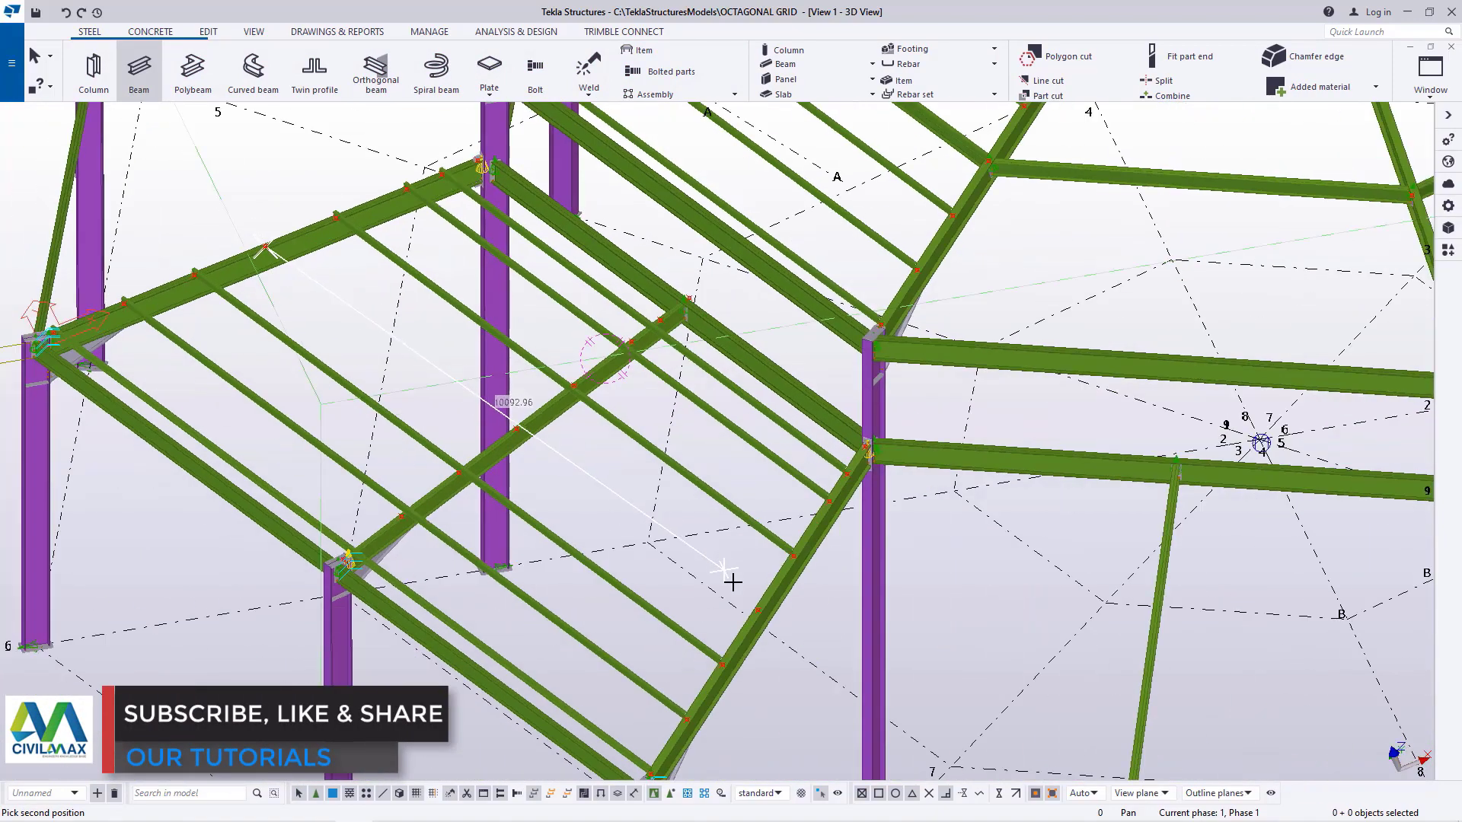
{"action": "scroll", "coordinate": [756, 621], "scroll_direction": "up", "scroll_amount": 2}
{"action": "left_click", "coordinate": [756, 601]}
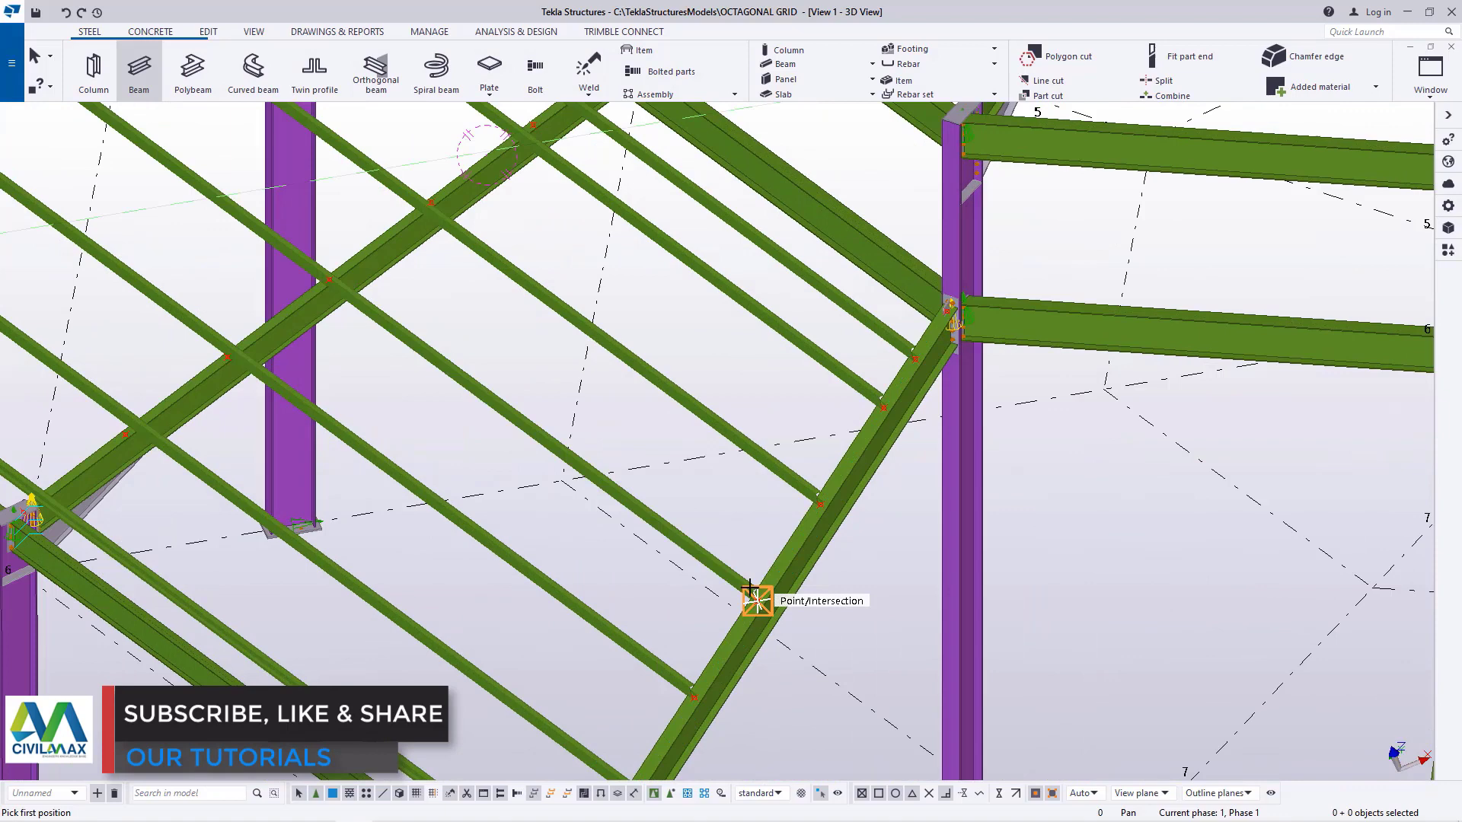
{"action": "right_click", "coordinate": [638, 415]}
{"action": "left_click", "coordinate": [663, 426]}
{"action": "scroll", "coordinate": [706, 458], "scroll_direction": "down", "scroll_amount": 5}
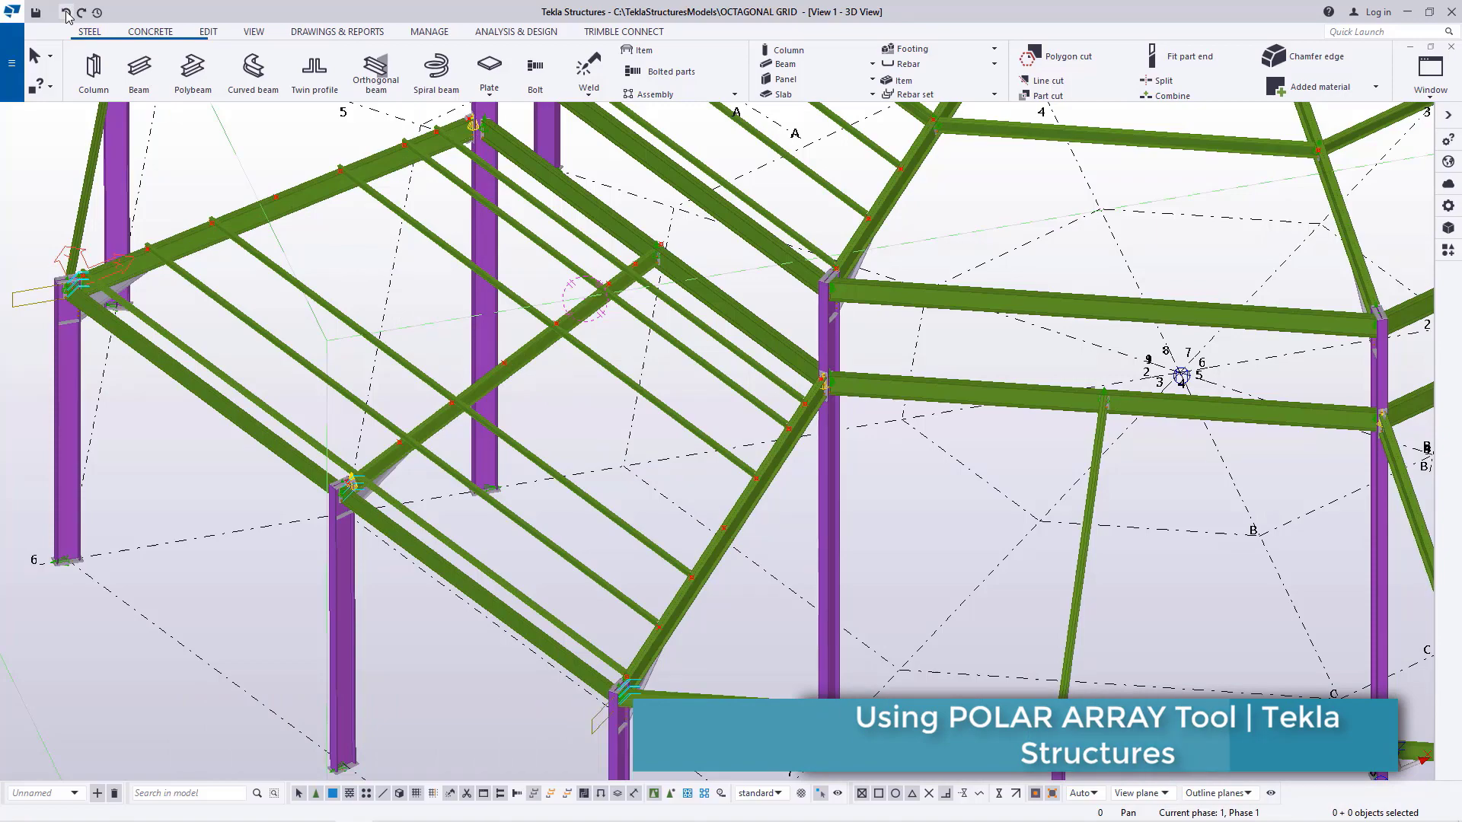
Zoom the view in and out around the octagonal roof frame
{"action": "scroll", "coordinate": [491, 389], "scroll_direction": "up", "scroll_amount": 1}
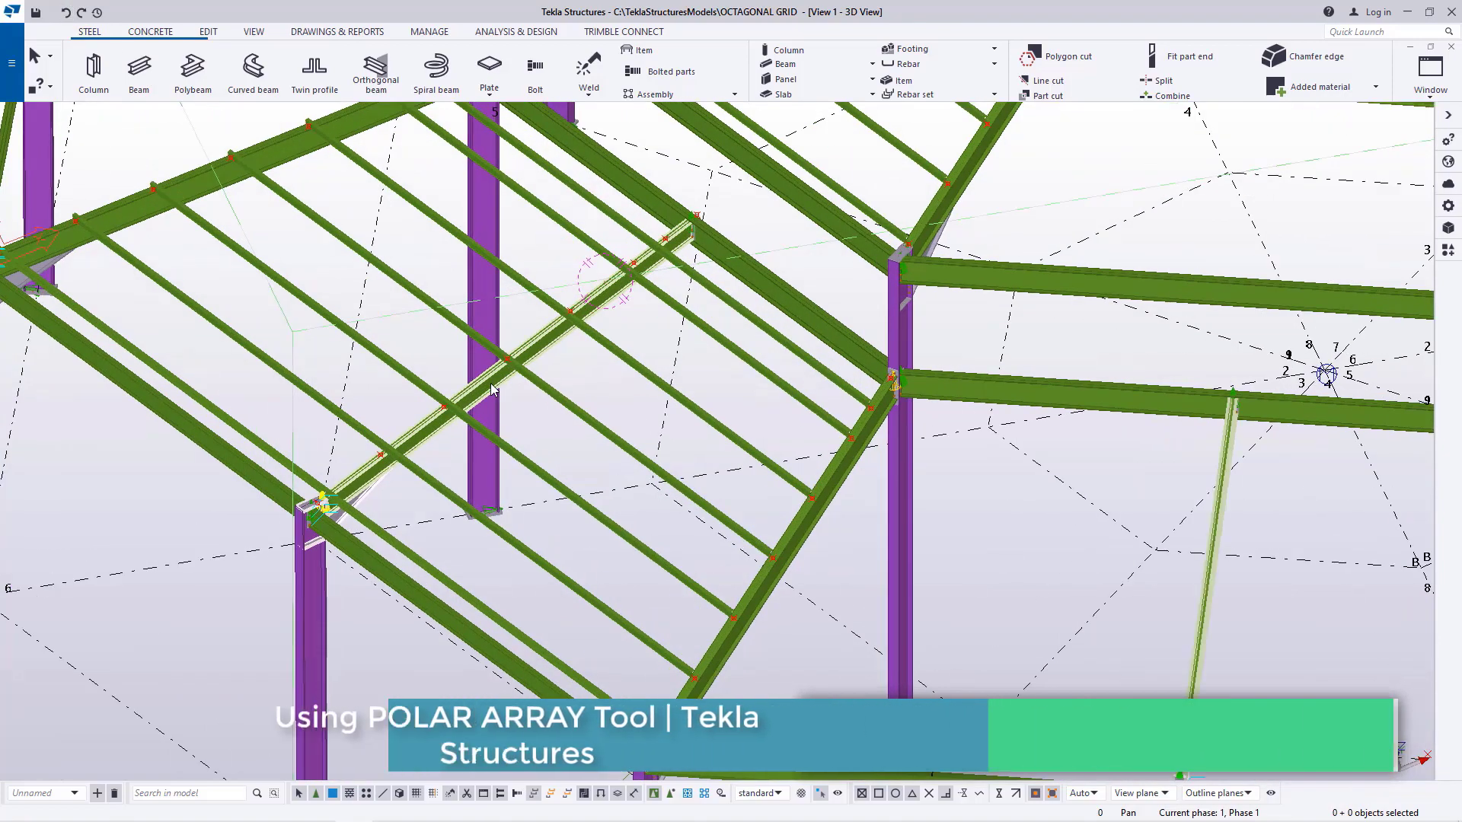
{"action": "scroll", "coordinate": [545, 435], "scroll_direction": "down", "scroll_amount": 5}
{"action": "scroll", "coordinate": [627, 274], "scroll_direction": "up", "scroll_amount": 5}
{"action": "scroll", "coordinate": [487, 613], "scroll_direction": "down", "scroll_amount": 4}
{"action": "scroll", "coordinate": [527, 582], "scroll_direction": "down", "scroll_amount": 2}
{"action": "scroll", "coordinate": [512, 248], "scroll_direction": "up", "scroll_amount": 1}
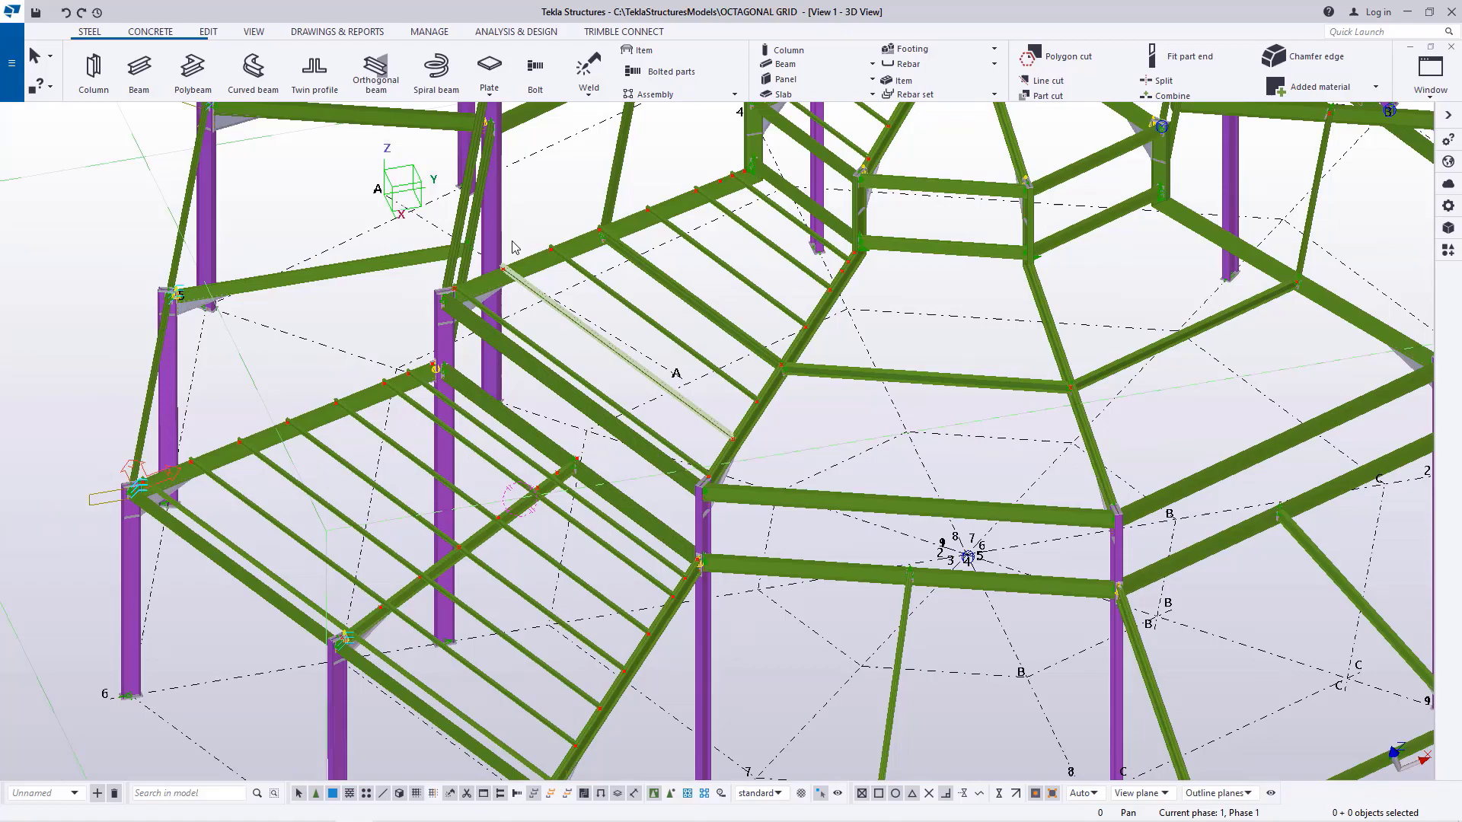
{"action": "scroll", "coordinate": [514, 247], "scroll_direction": "up", "scroll_amount": 5}
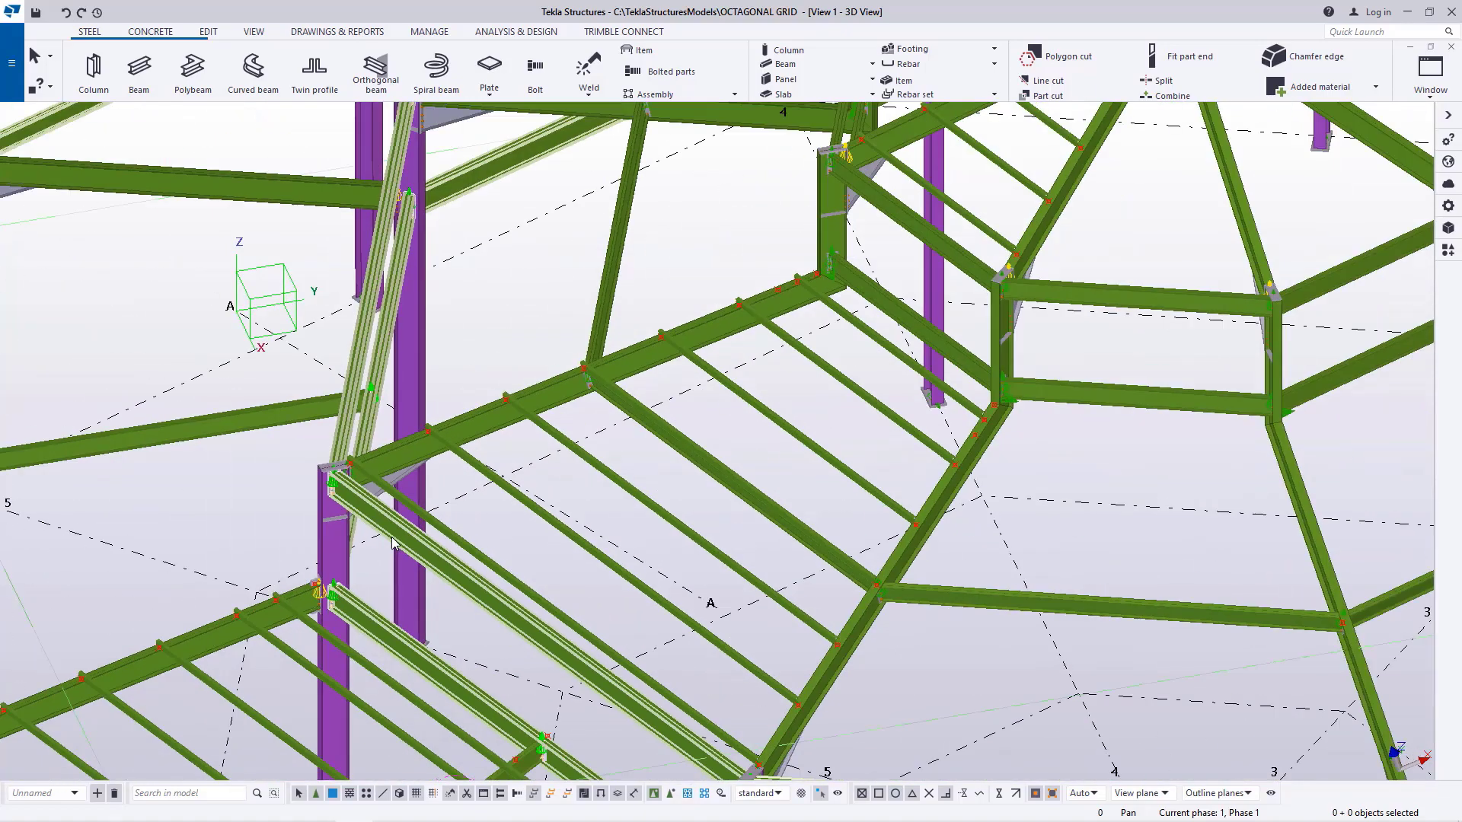
{"action": "scroll", "coordinate": [392, 538], "scroll_direction": "down", "scroll_amount": 2}
{"action": "scroll", "coordinate": [837, 217], "scroll_direction": "up", "scroll_amount": 8}
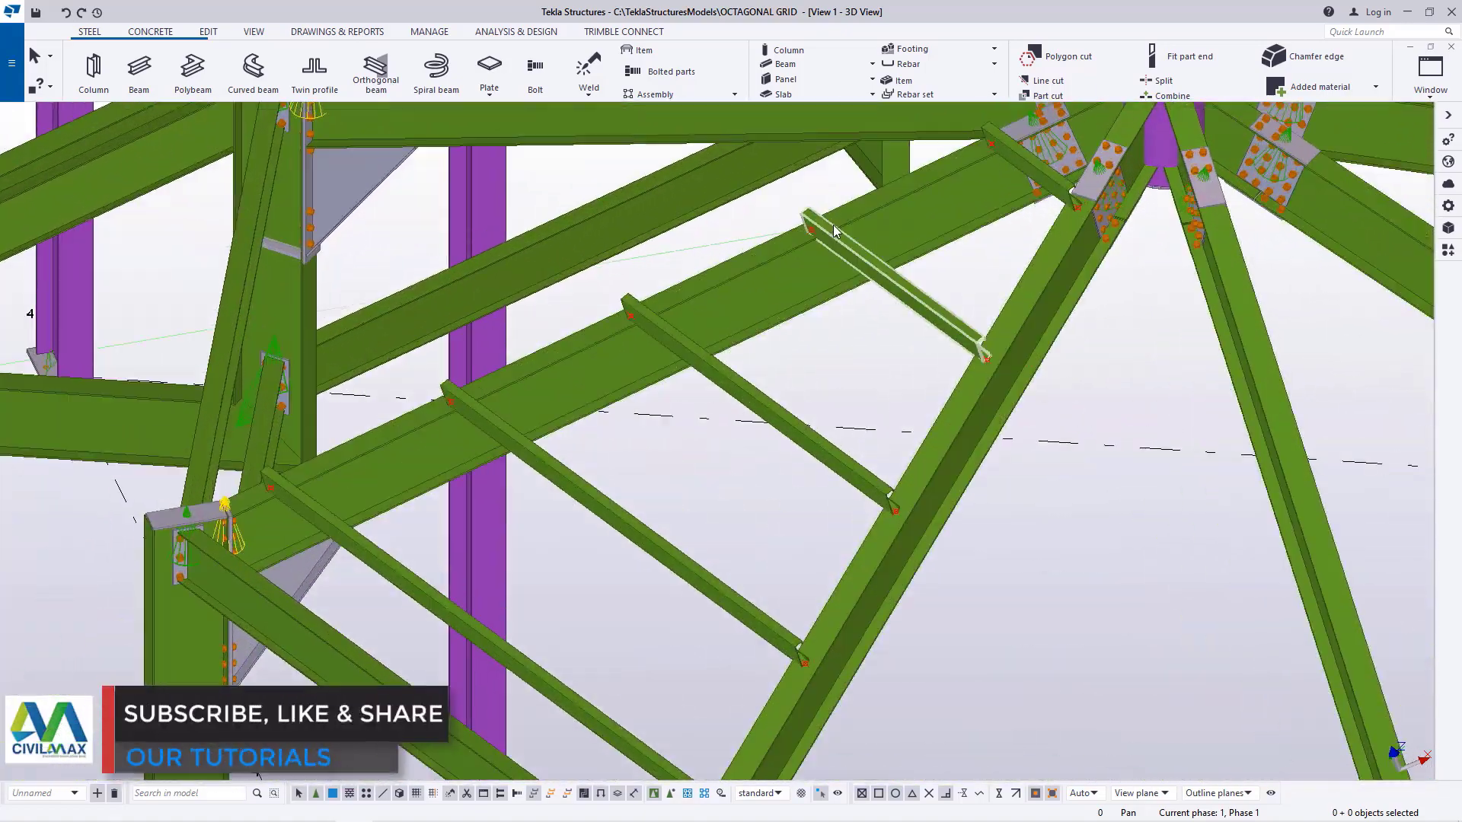
{"action": "scroll", "coordinate": [834, 230], "scroll_direction": "down", "scroll_amount": 6}
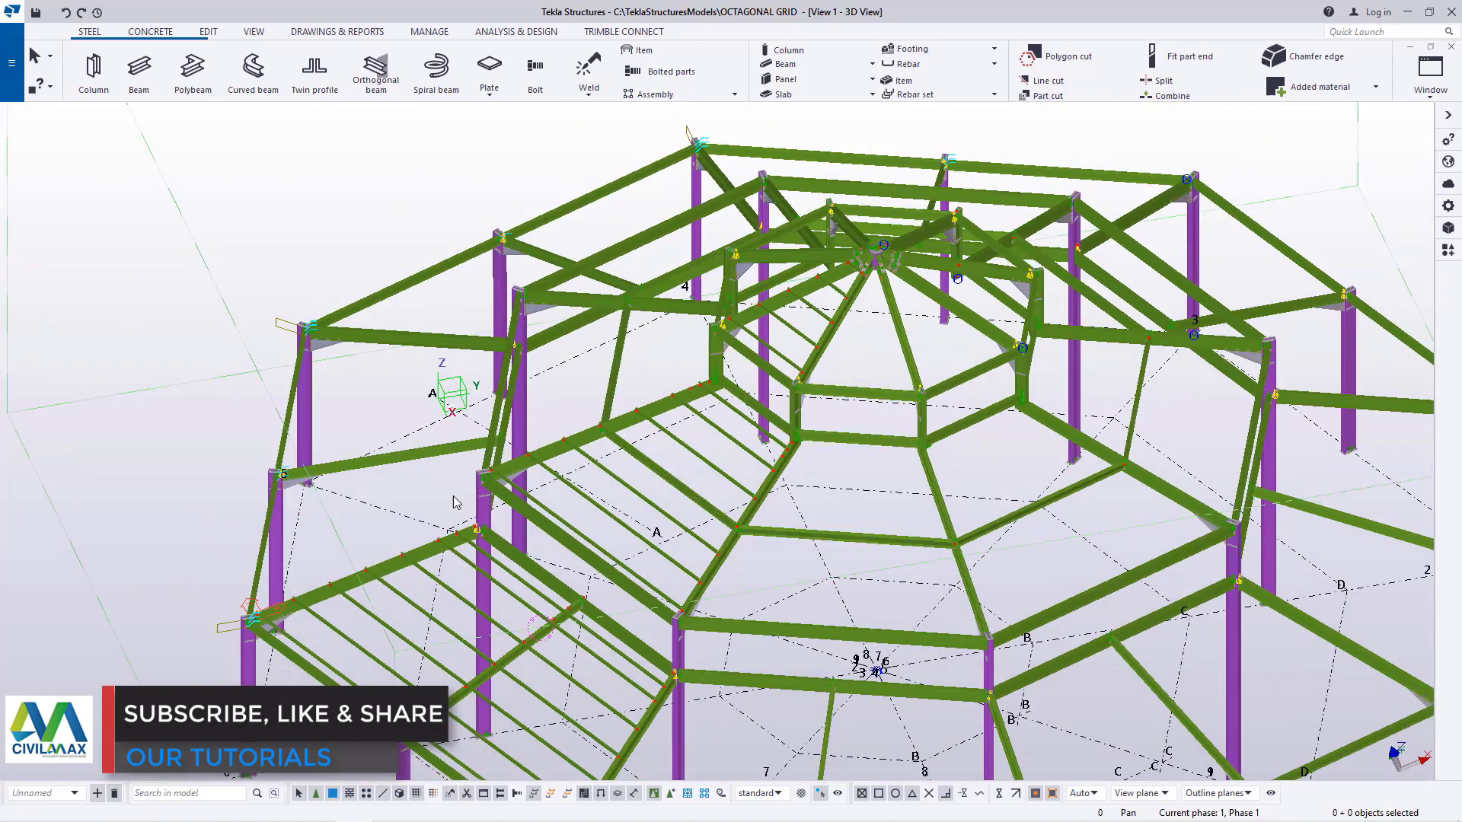
Orbit to show the whole octagonal frame, then interrupt the current command
{"action": "left_click", "coordinate": [254, 32]}
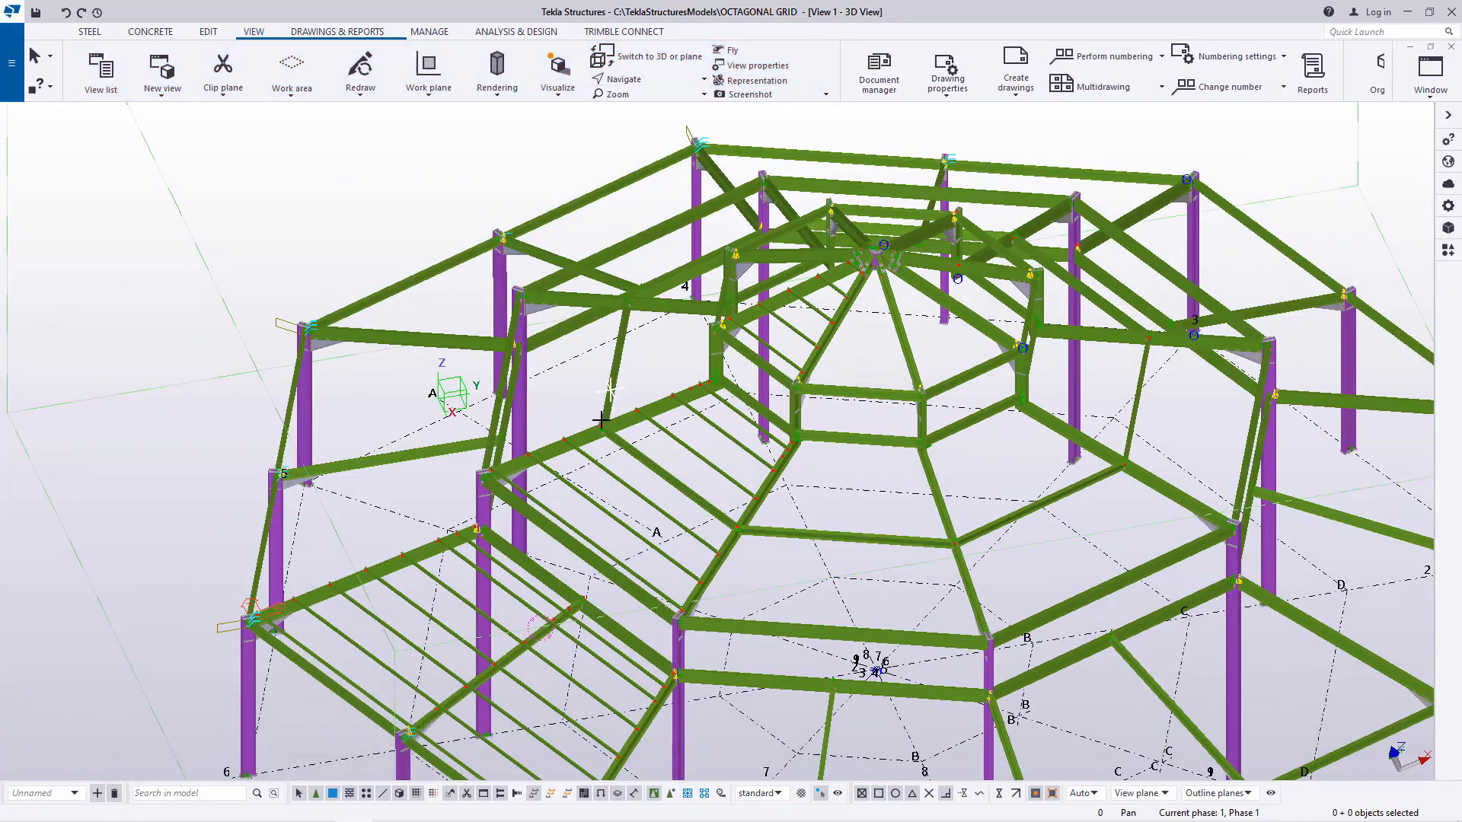
{"action": "middle_click_drag", "start_coordinate": [606, 443], "coordinate": [720, 335], "text": "ctrl"}
{"action": "scroll", "coordinate": [620, 437], "scroll_direction": "down", "scroll_amount": 3}
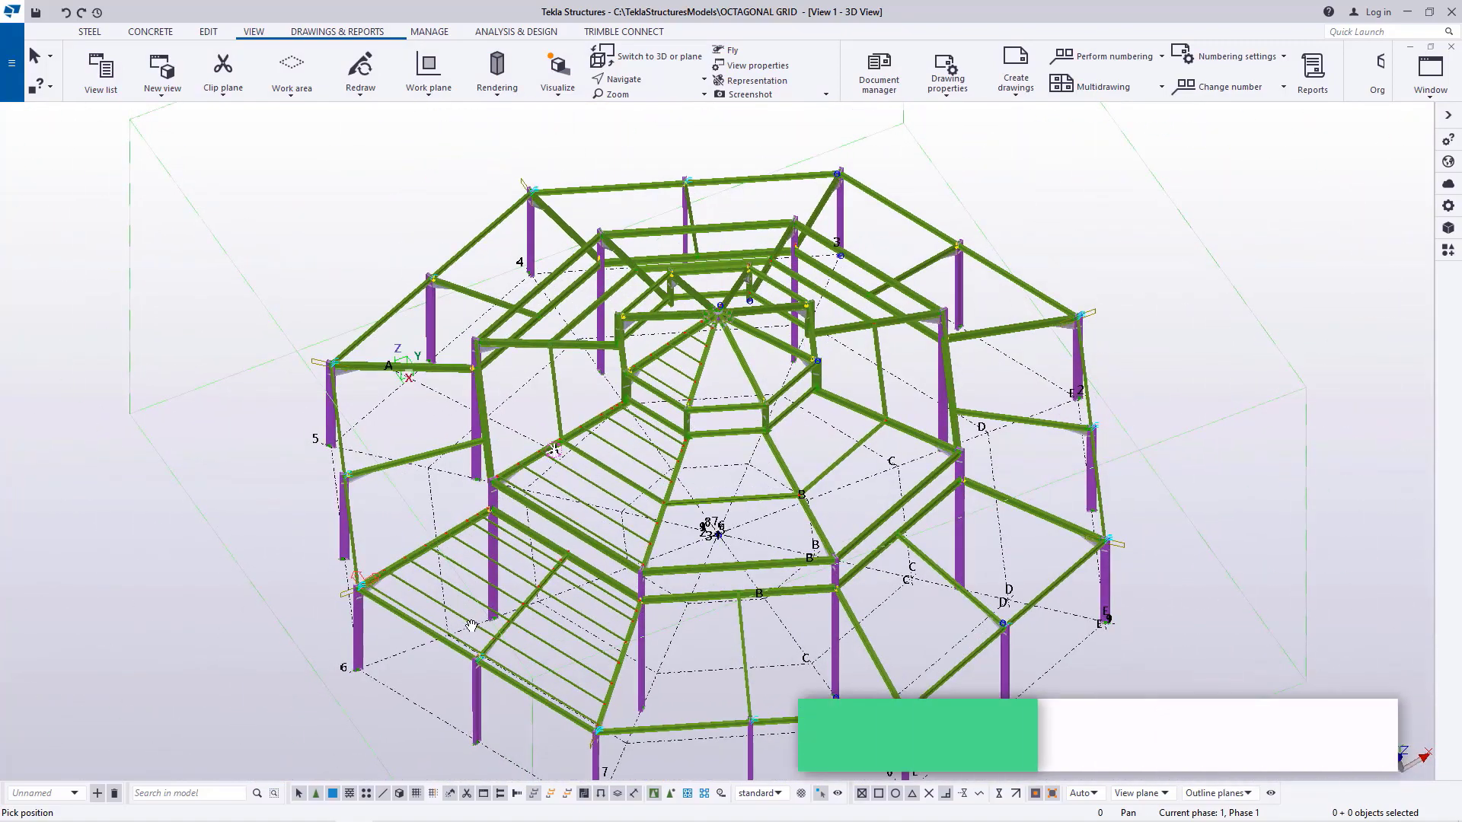
{"action": "right_click", "coordinate": [404, 507]}
{"action": "left_click", "coordinate": [427, 517]}
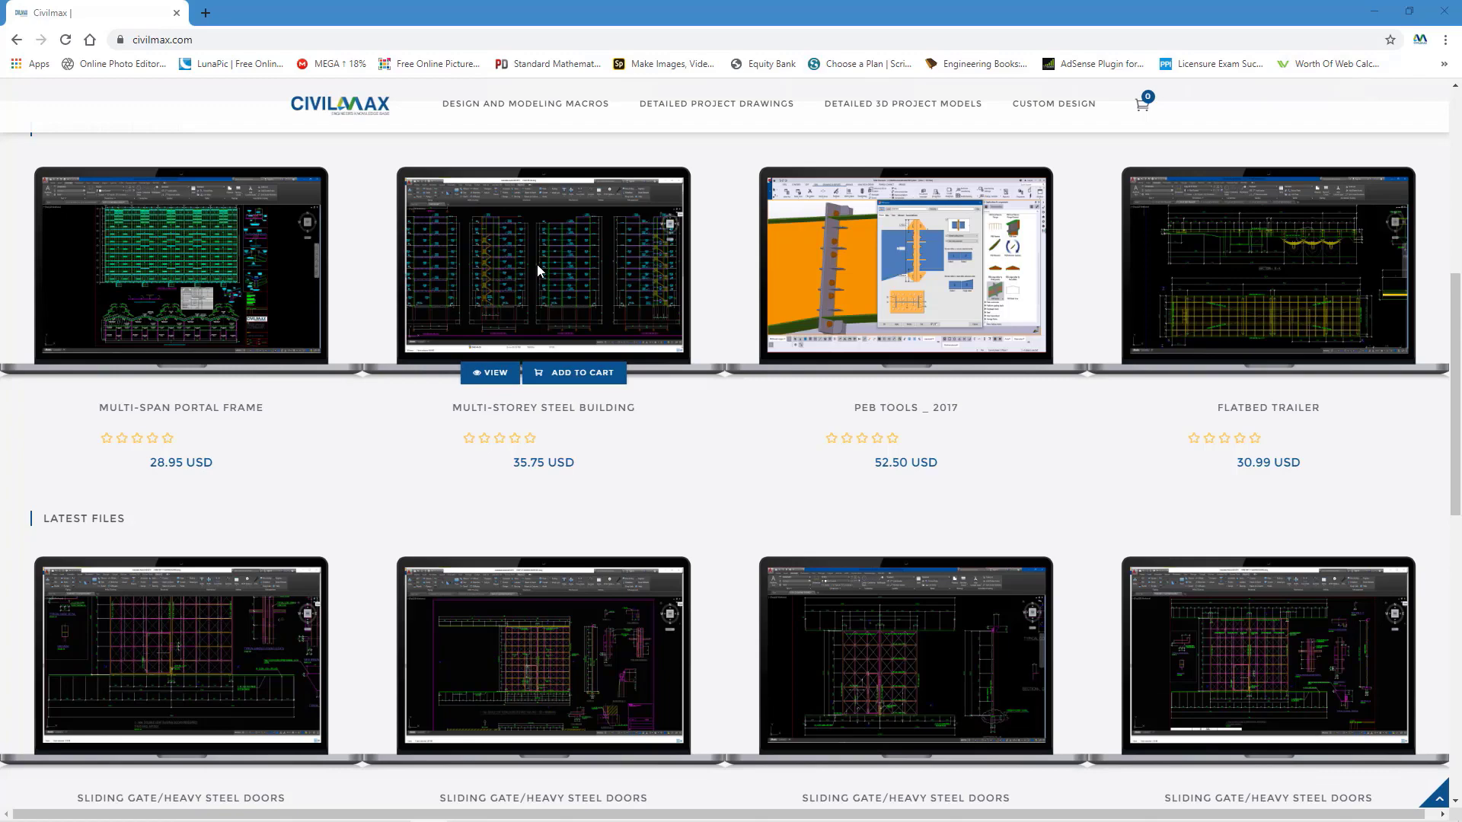
Add the Polar Array Tool _ Macro _ 2017 to the cart
{"action": "scroll", "coordinate": [515, 437], "scroll_direction": "up", "scroll_amount": 8}
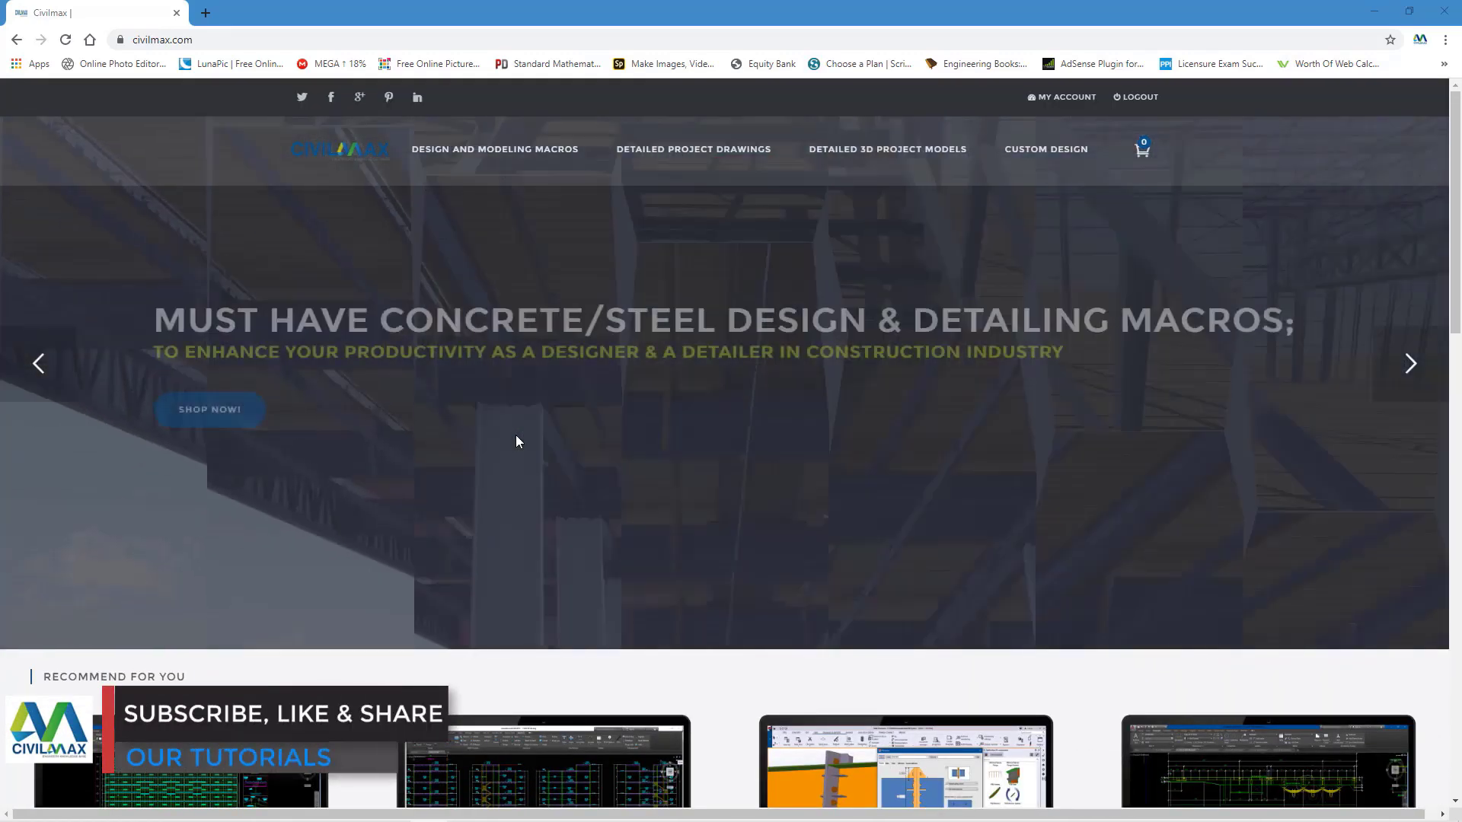
{"action": "scroll", "coordinate": [541, 461], "scroll_direction": "down", "scroll_amount": 3}
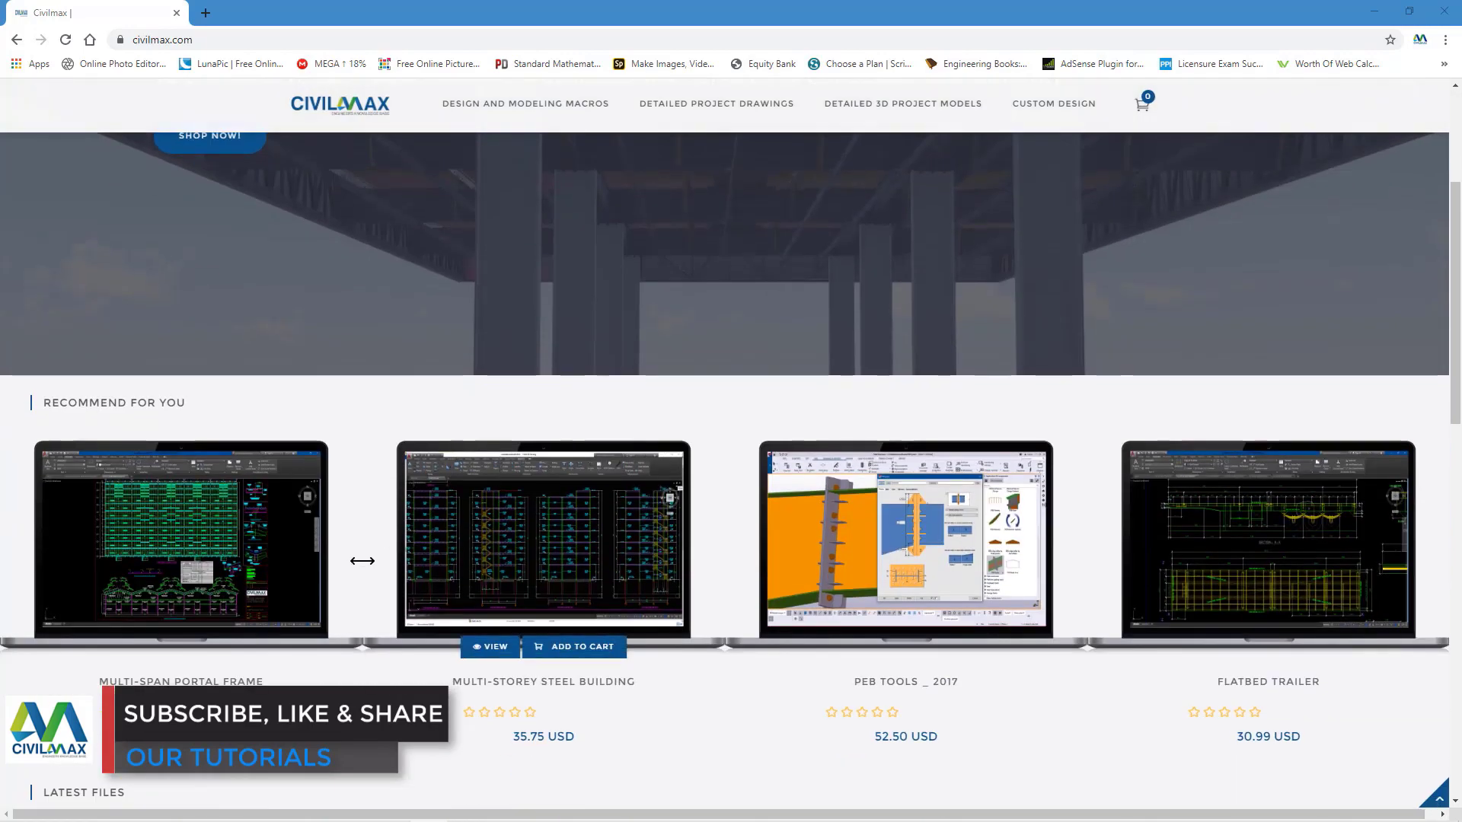
{"action": "mouse_move", "coordinate": [914, 547]}
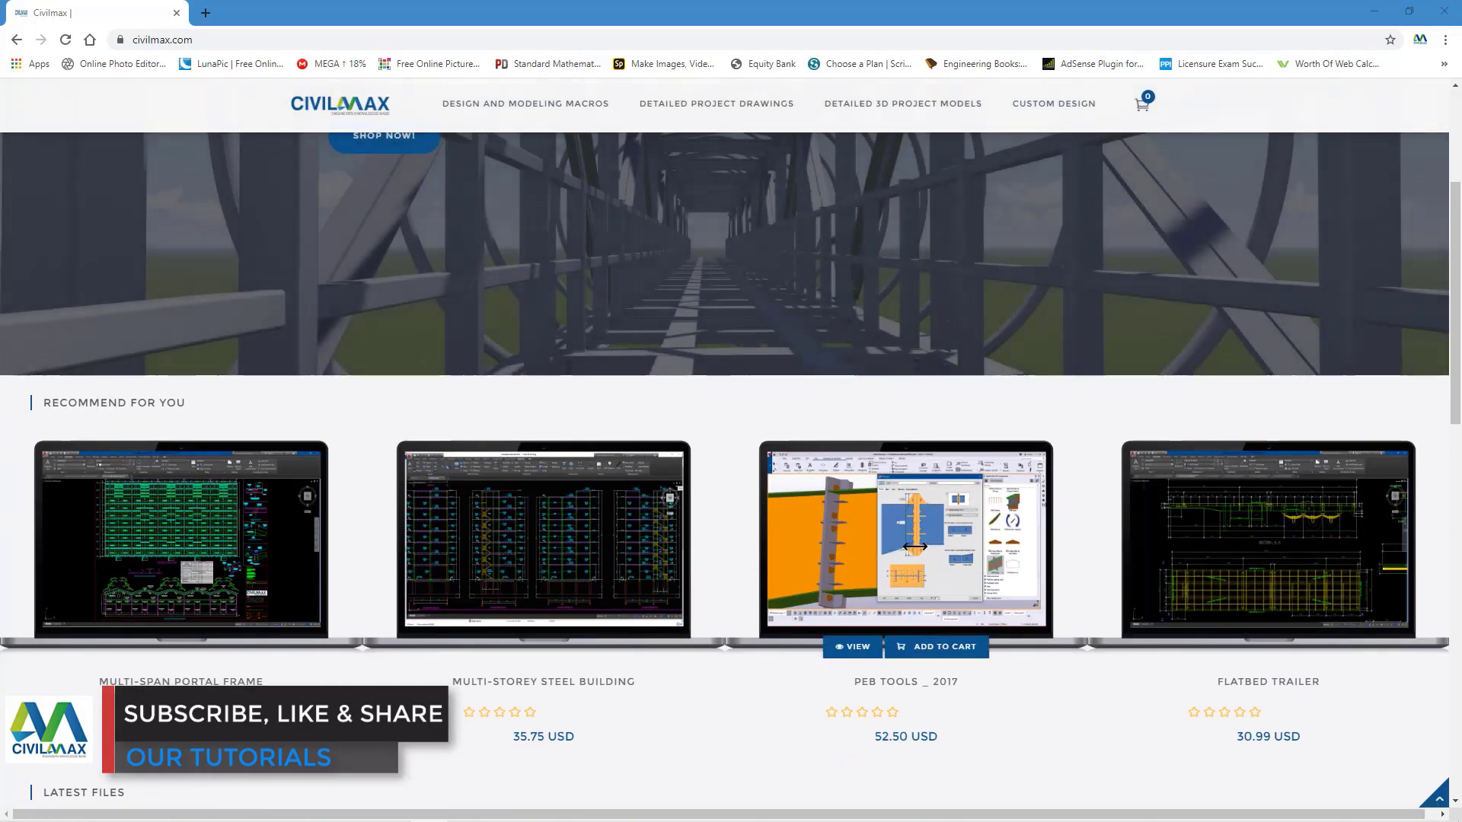
{"action": "left_click_drag", "start_coordinate": [914, 547], "coordinate": [769, 518]}
{"action": "left_click_drag", "start_coordinate": [472, 525], "coordinate": [954, 533]}
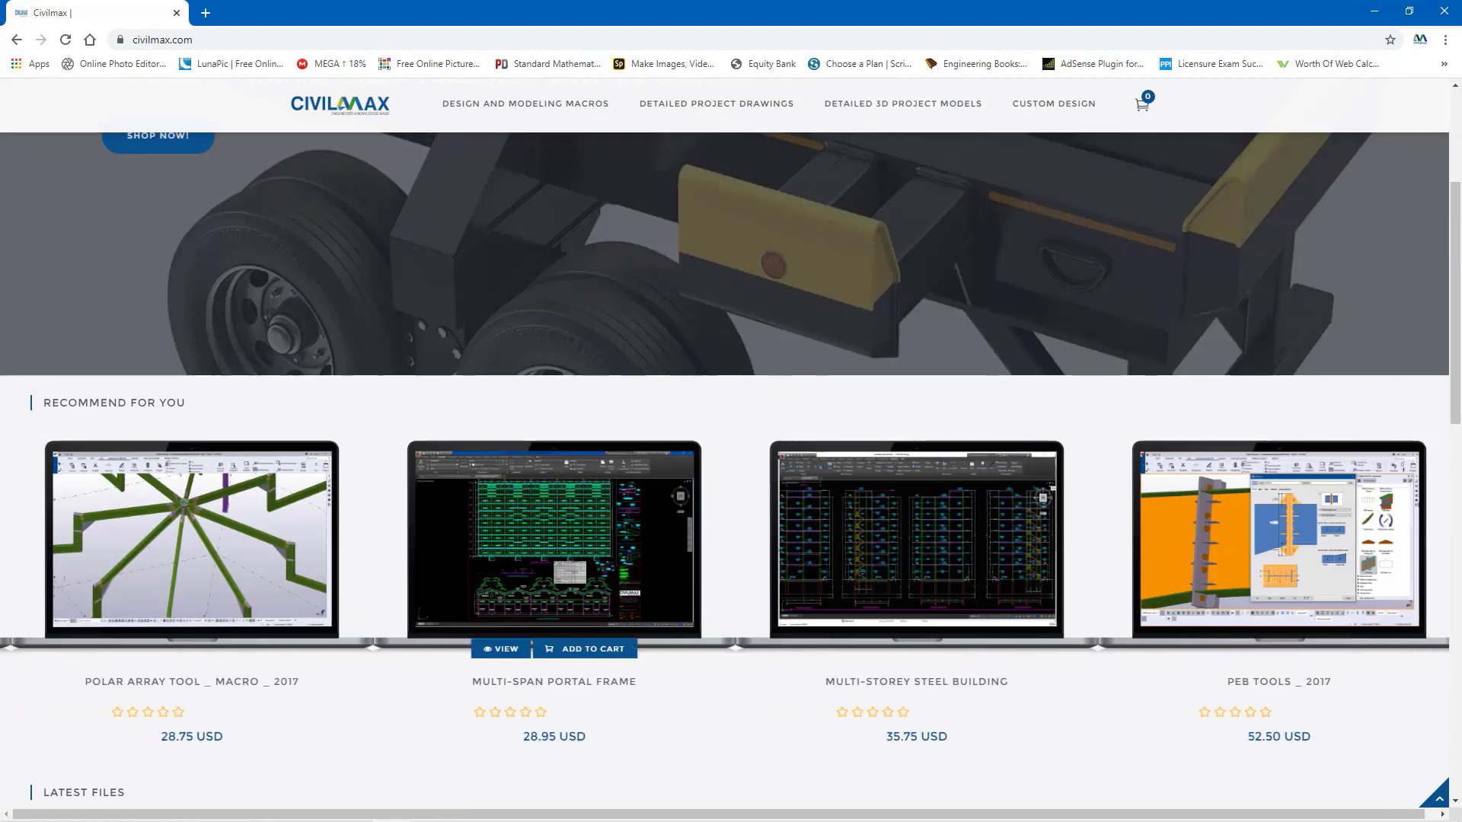
{"action": "left_click_drag", "start_coordinate": [488, 532], "coordinate": [964, 535]}
{"action": "mouse_move", "coordinate": [510, 113]}
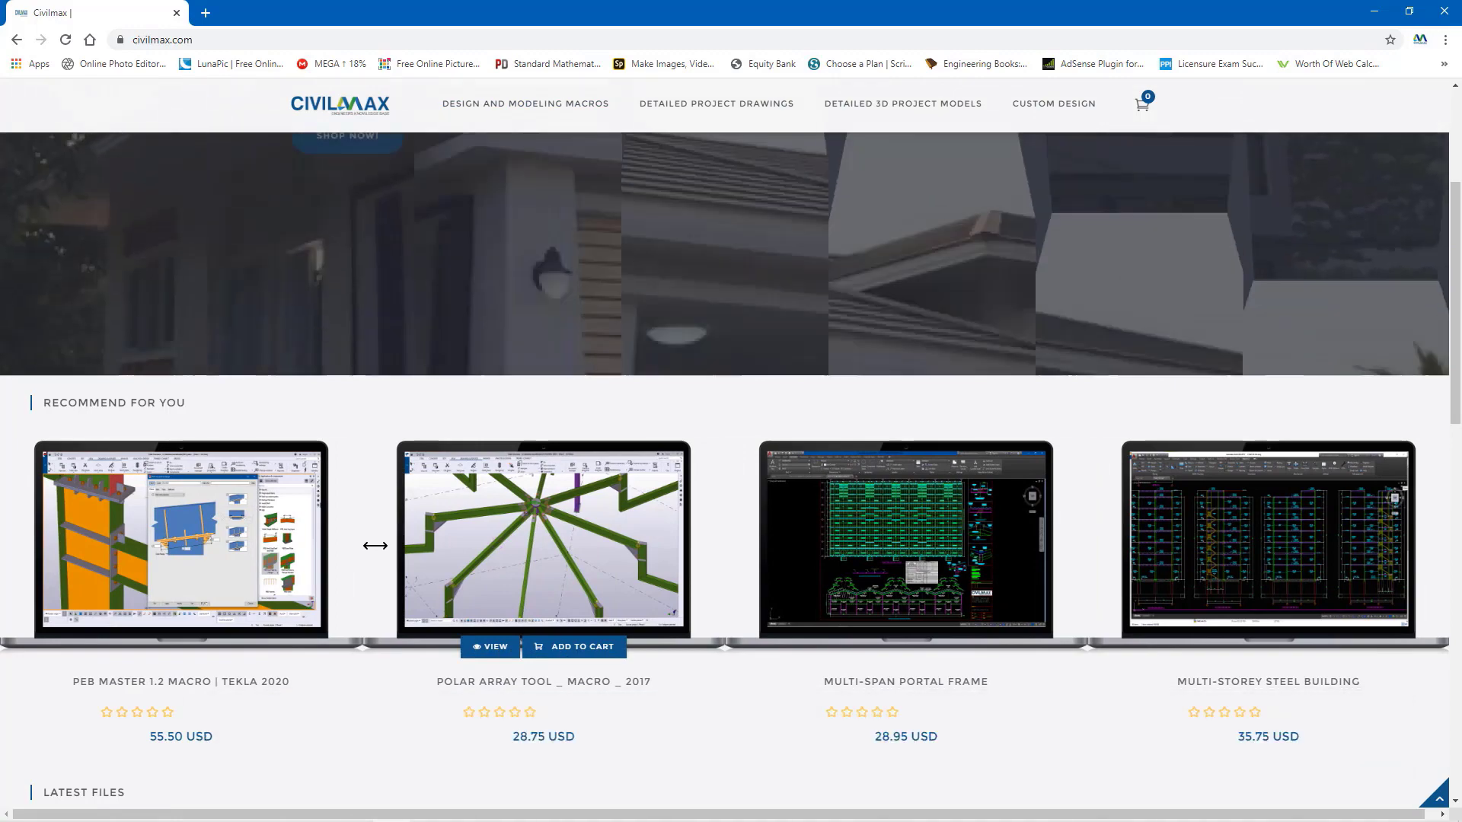
{"action": "left_click", "coordinate": [592, 649]}
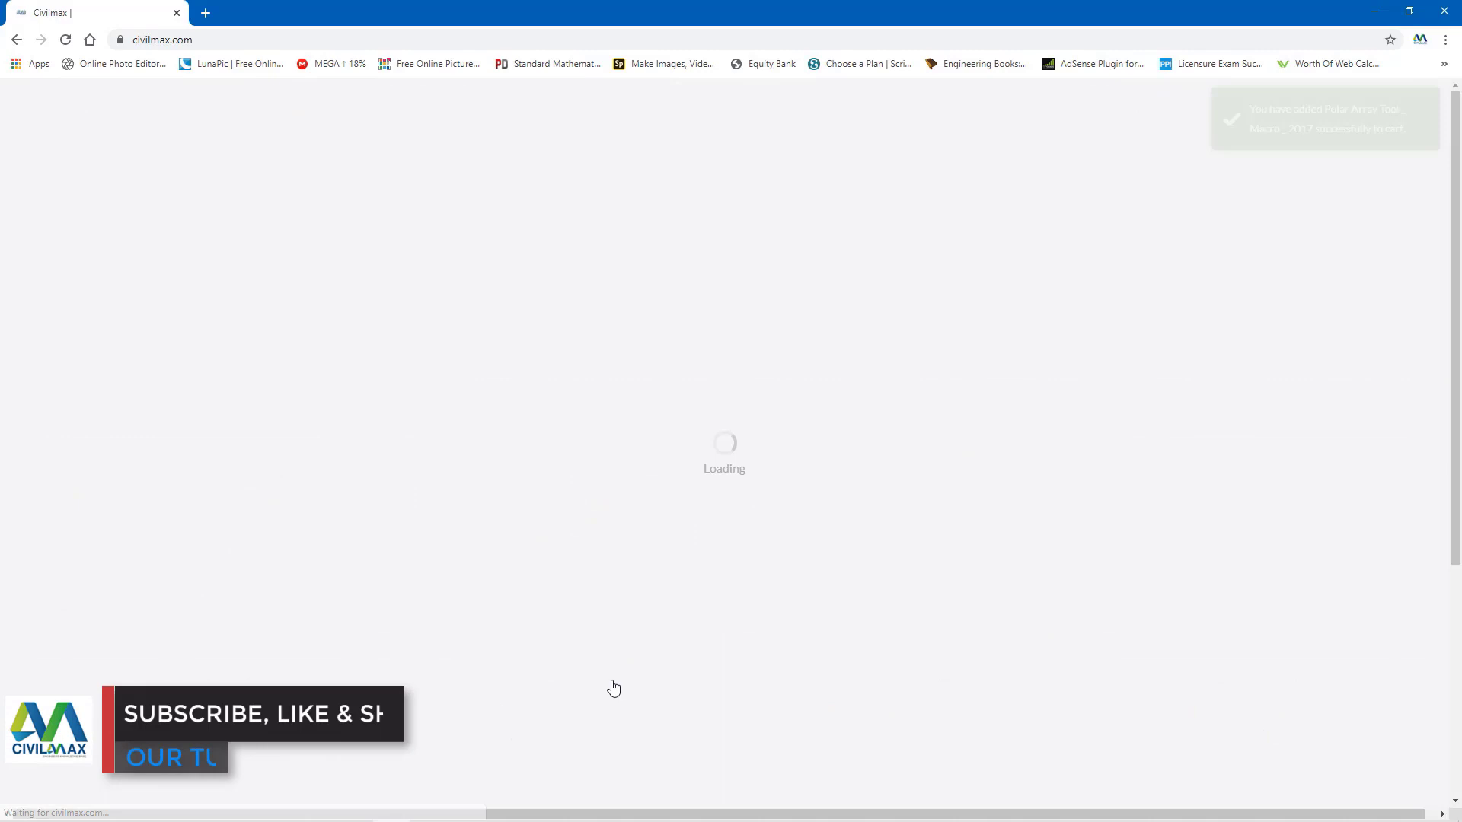
Add the PEB Master 1.2 Macro | Tekla 2020 to the cart
{"action": "scroll", "coordinate": [533, 590], "scroll_direction": "down", "scroll_amount": 3}
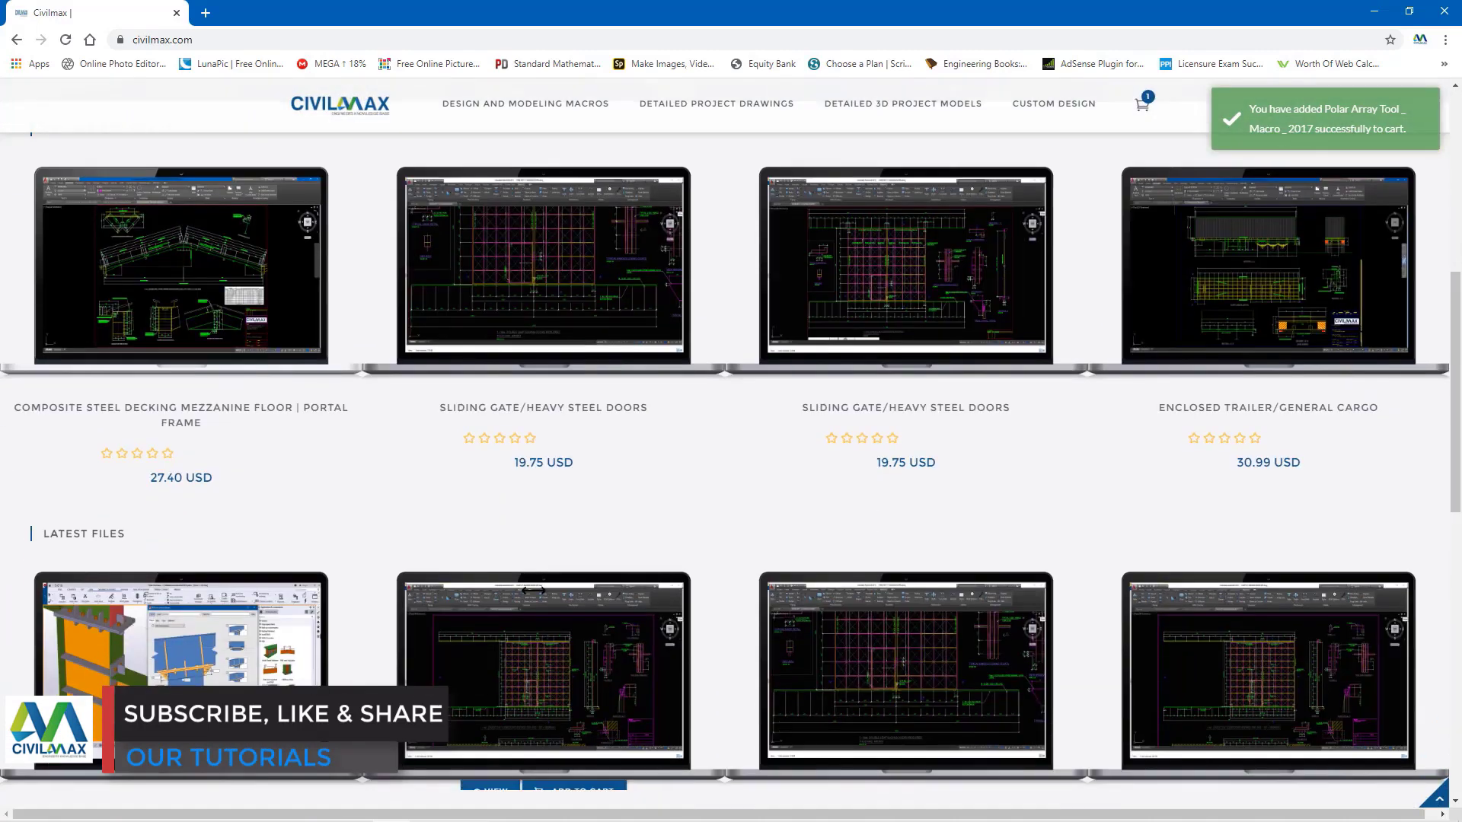
{"action": "scroll", "coordinate": [530, 588], "scroll_direction": "down", "scroll_amount": 1}
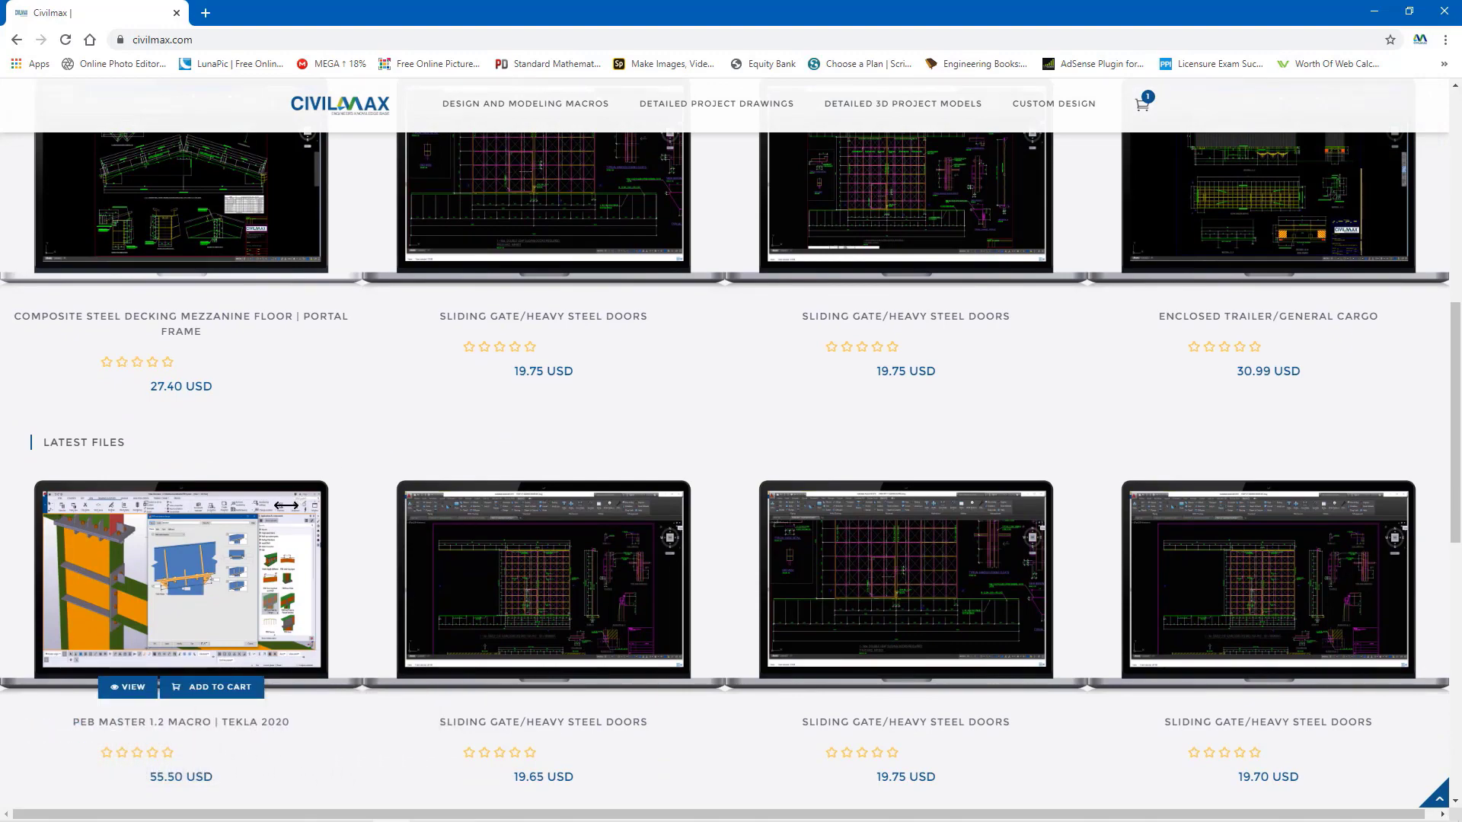
{"action": "left_click", "coordinate": [233, 696]}
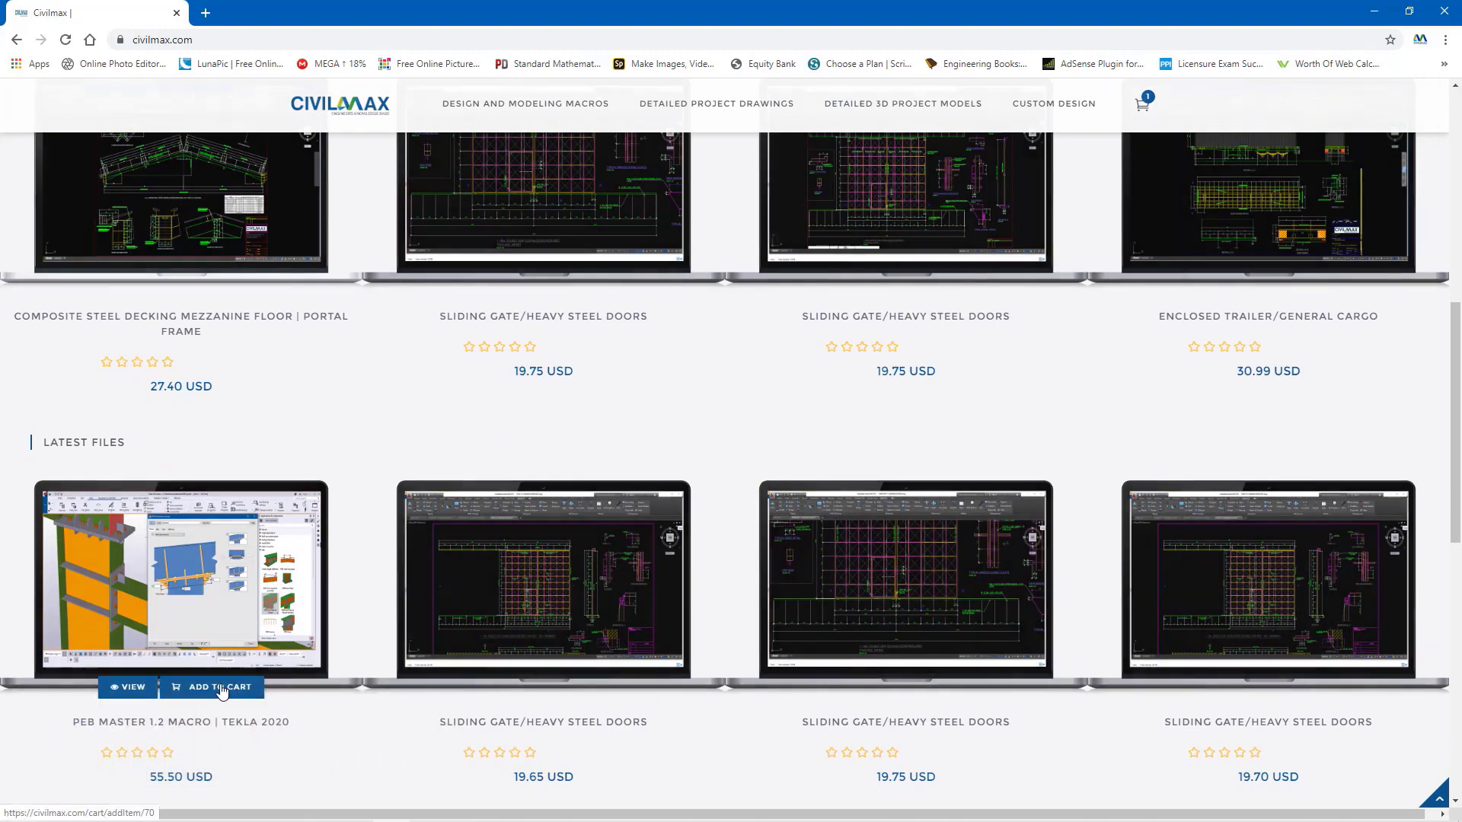
Open the cart with both macros and proceed to checkout
{"action": "mouse_move", "coordinate": [1147, 151]}
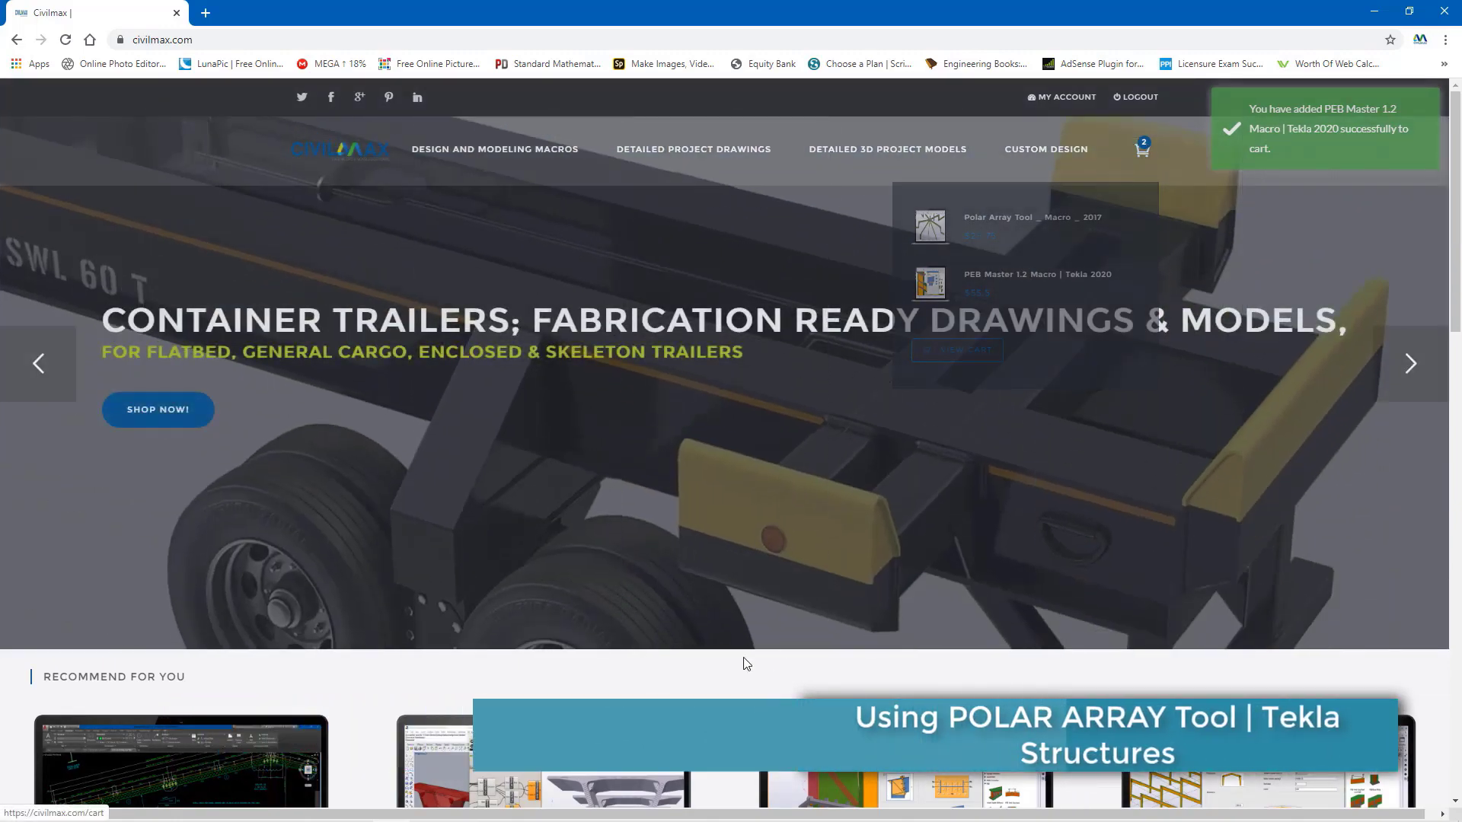
{"action": "scroll", "coordinate": [364, 479], "scroll_direction": "down", "scroll_amount": 5}
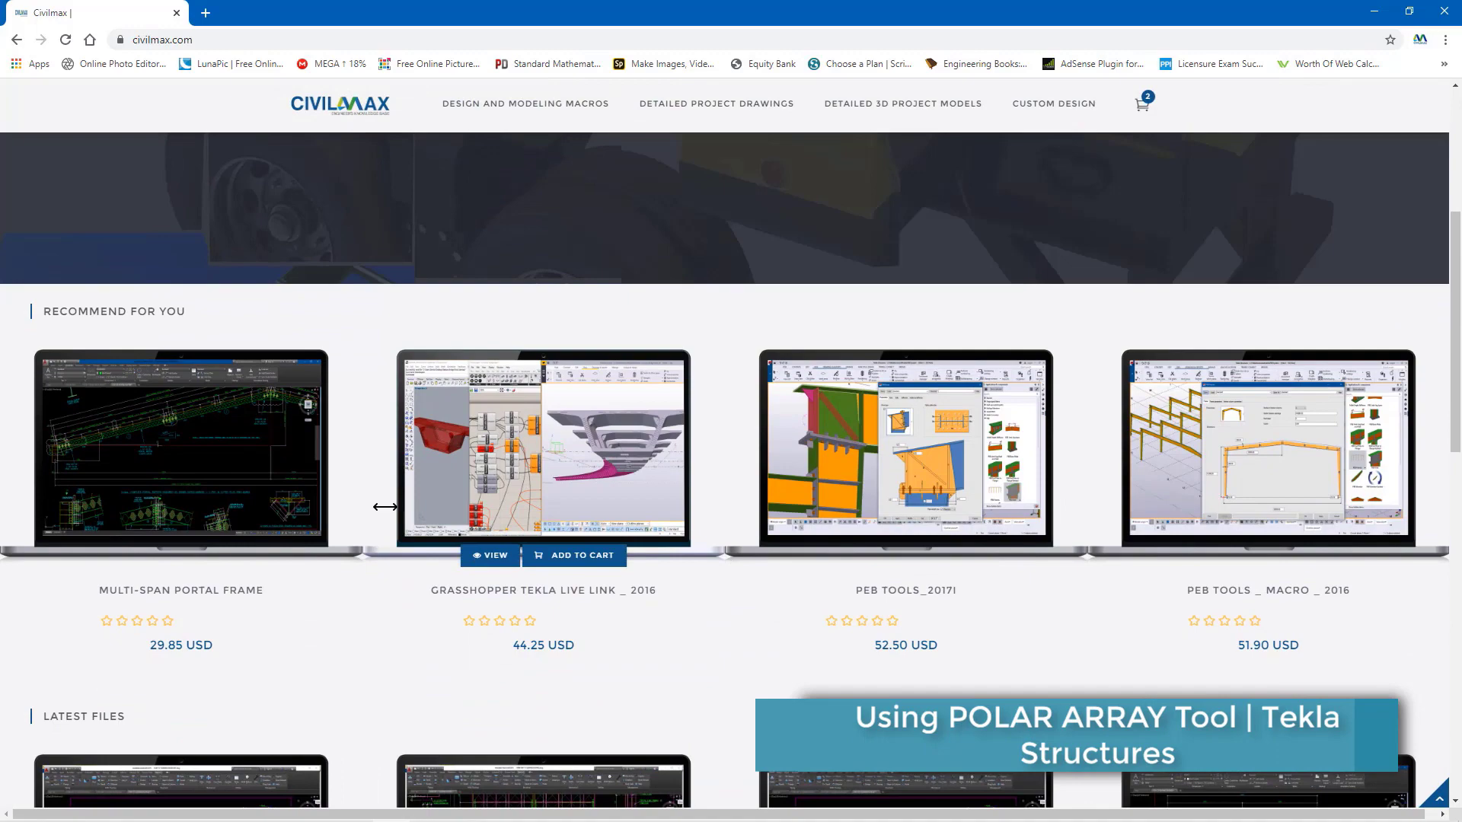
{"action": "scroll", "coordinate": [387, 508], "scroll_direction": "up", "scroll_amount": 4}
{"action": "scroll", "coordinate": [472, 538], "scroll_direction": "down", "scroll_amount": 2}
{"action": "mouse_move", "coordinate": [1144, 110]}
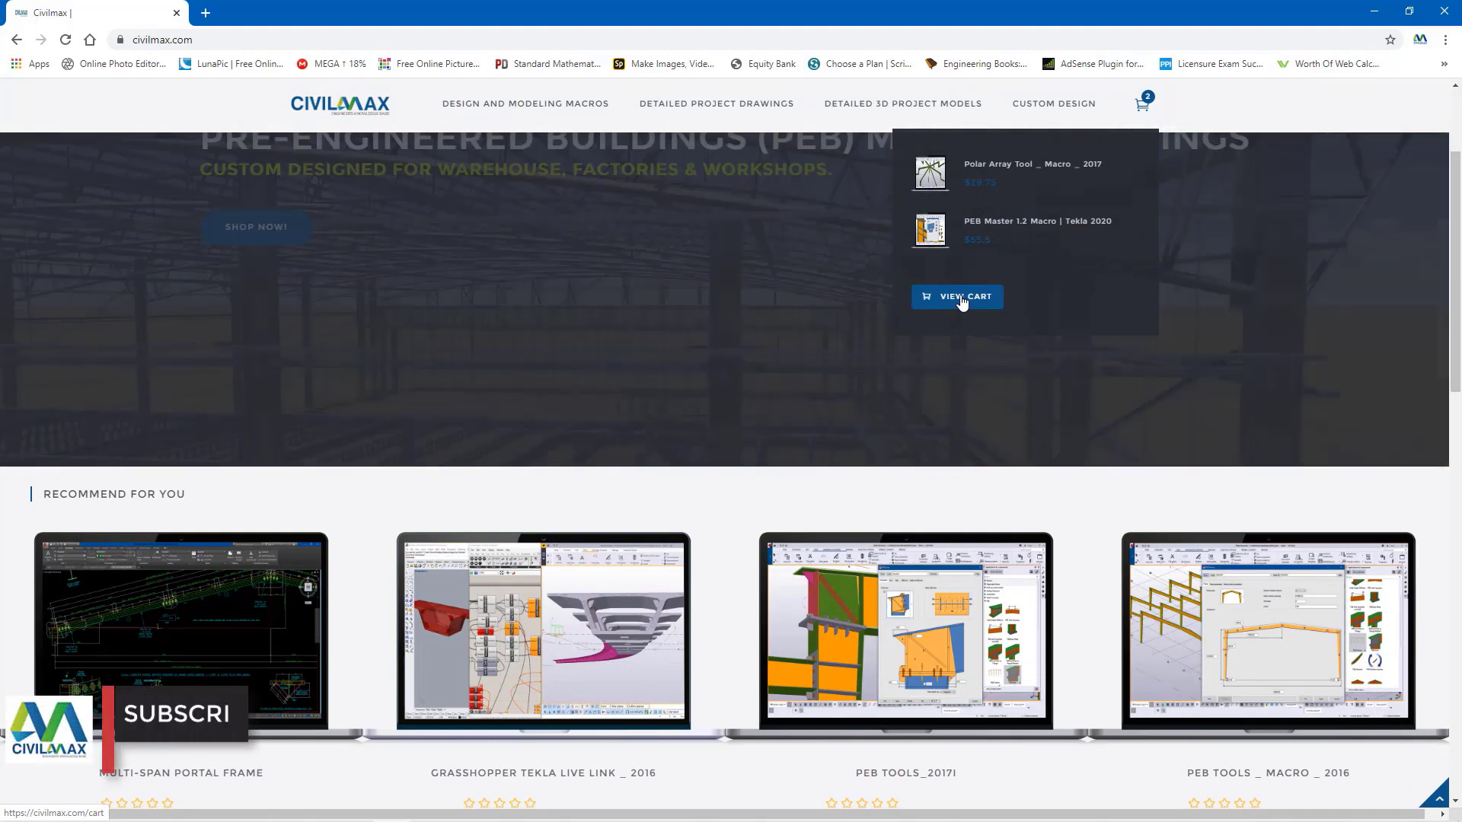
{"action": "left_click", "coordinate": [962, 298]}
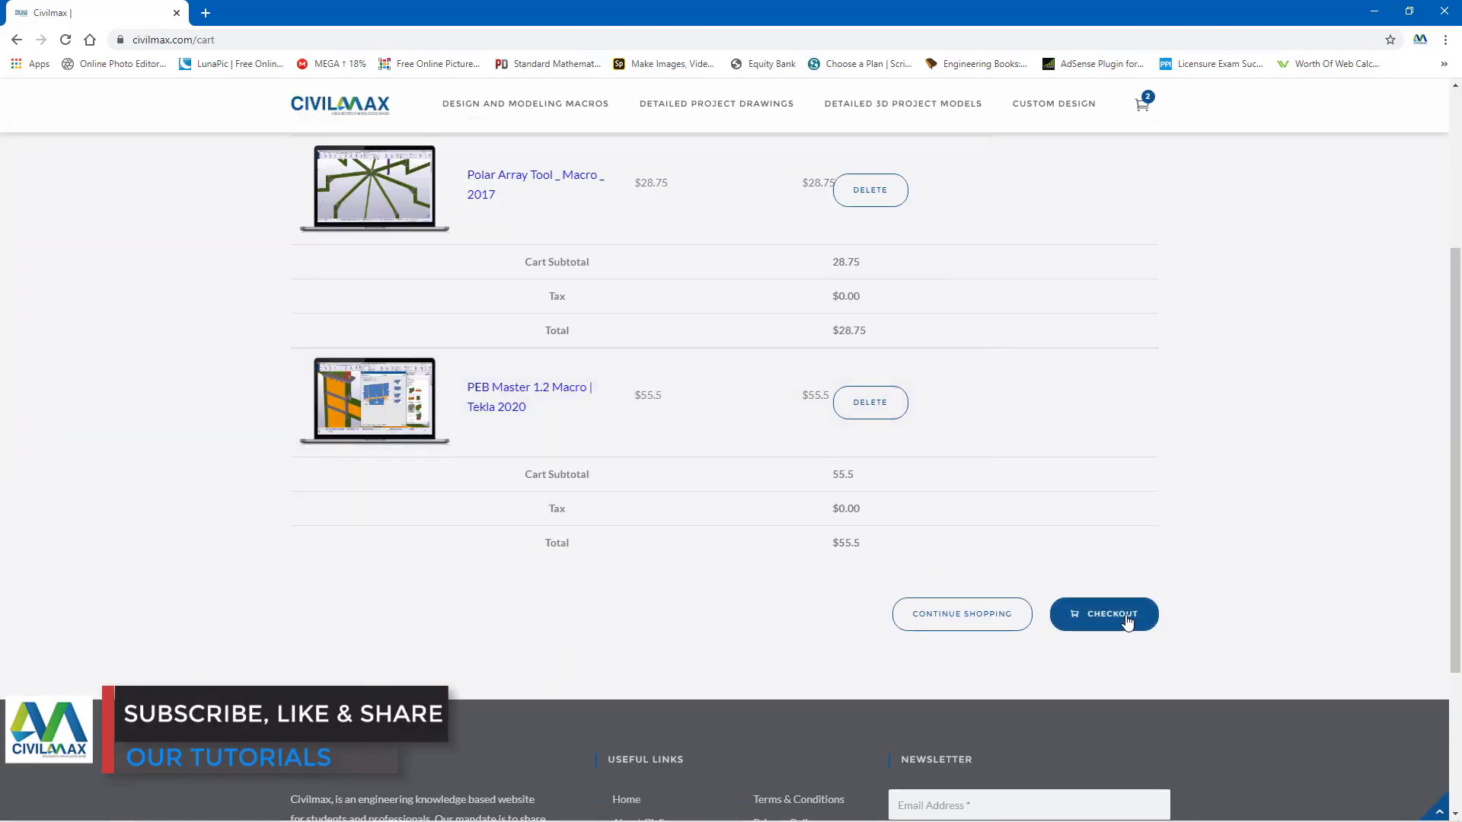
{"action": "left_click", "coordinate": [1128, 622]}
Autofill the saved shopper details, accept the terms and submit the 84.25 order
{"action": "scroll", "coordinate": [647, 501], "scroll_direction": "down", "scroll_amount": 3}
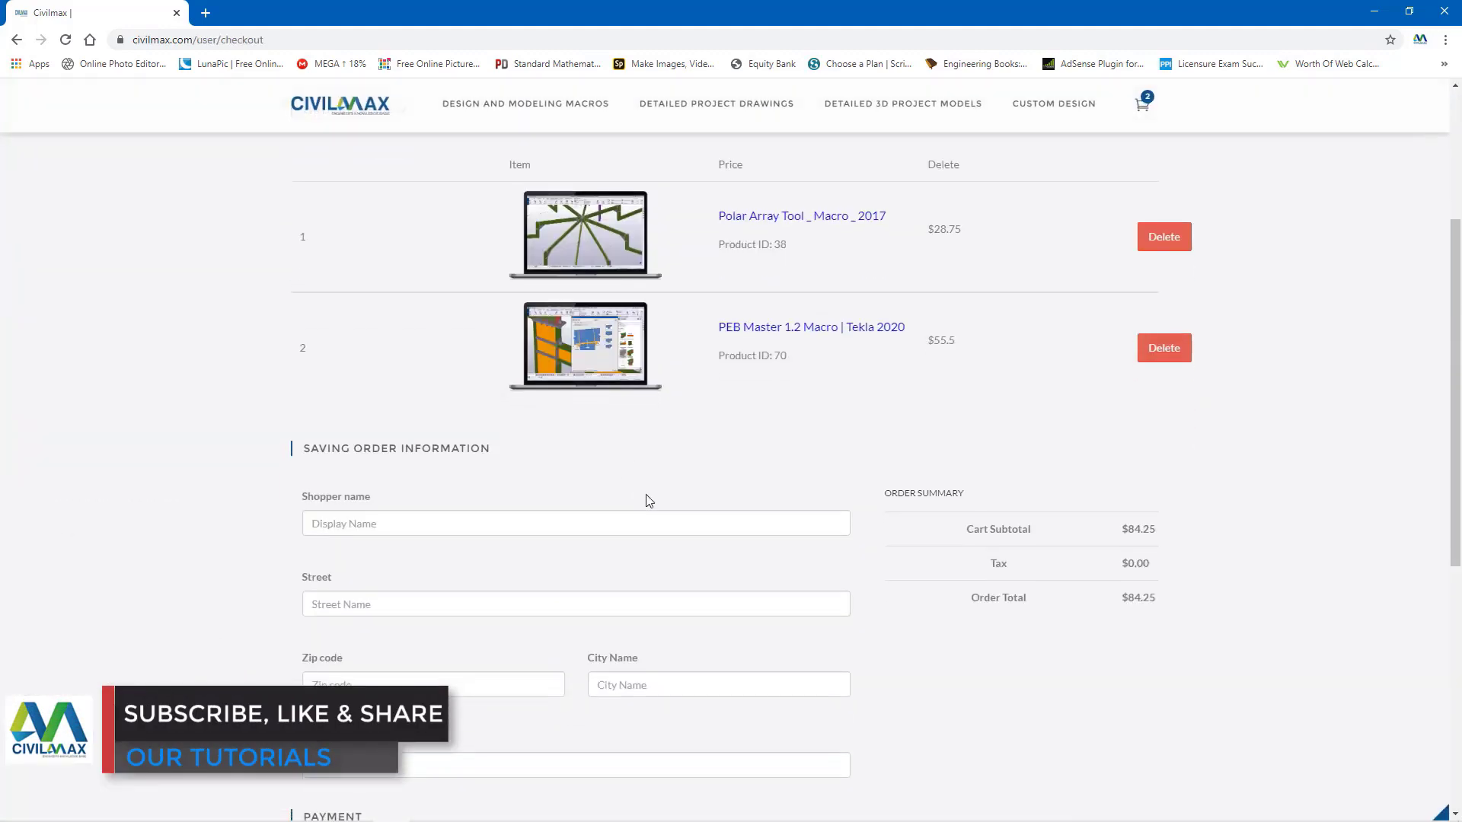
{"action": "left_click", "coordinate": [446, 524]}
{"action": "left_click", "coordinate": [390, 557]}
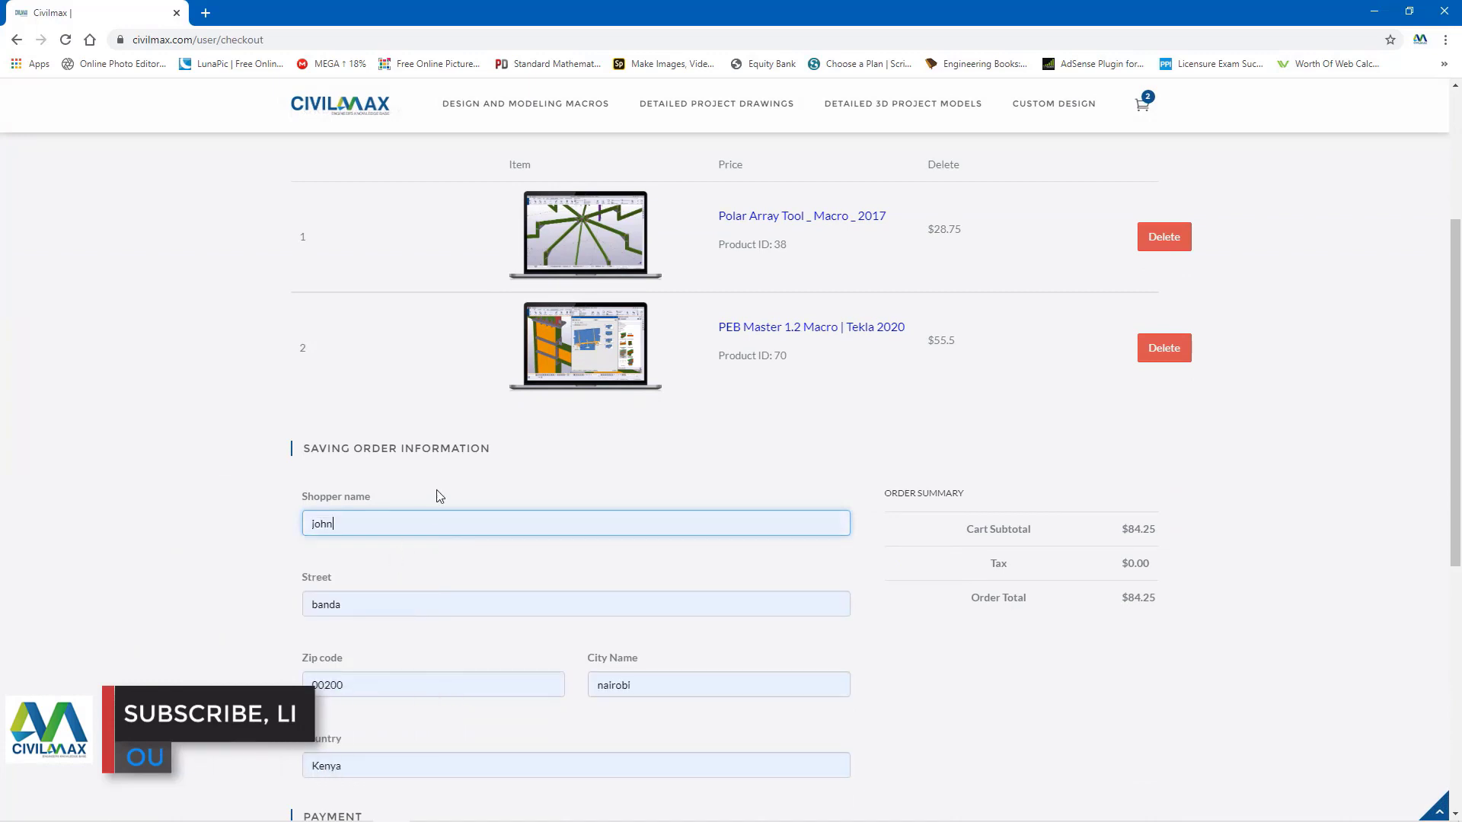
{"action": "scroll", "coordinate": [438, 489], "scroll_direction": "down", "scroll_amount": 3}
{"action": "left_click", "coordinate": [295, 614]}
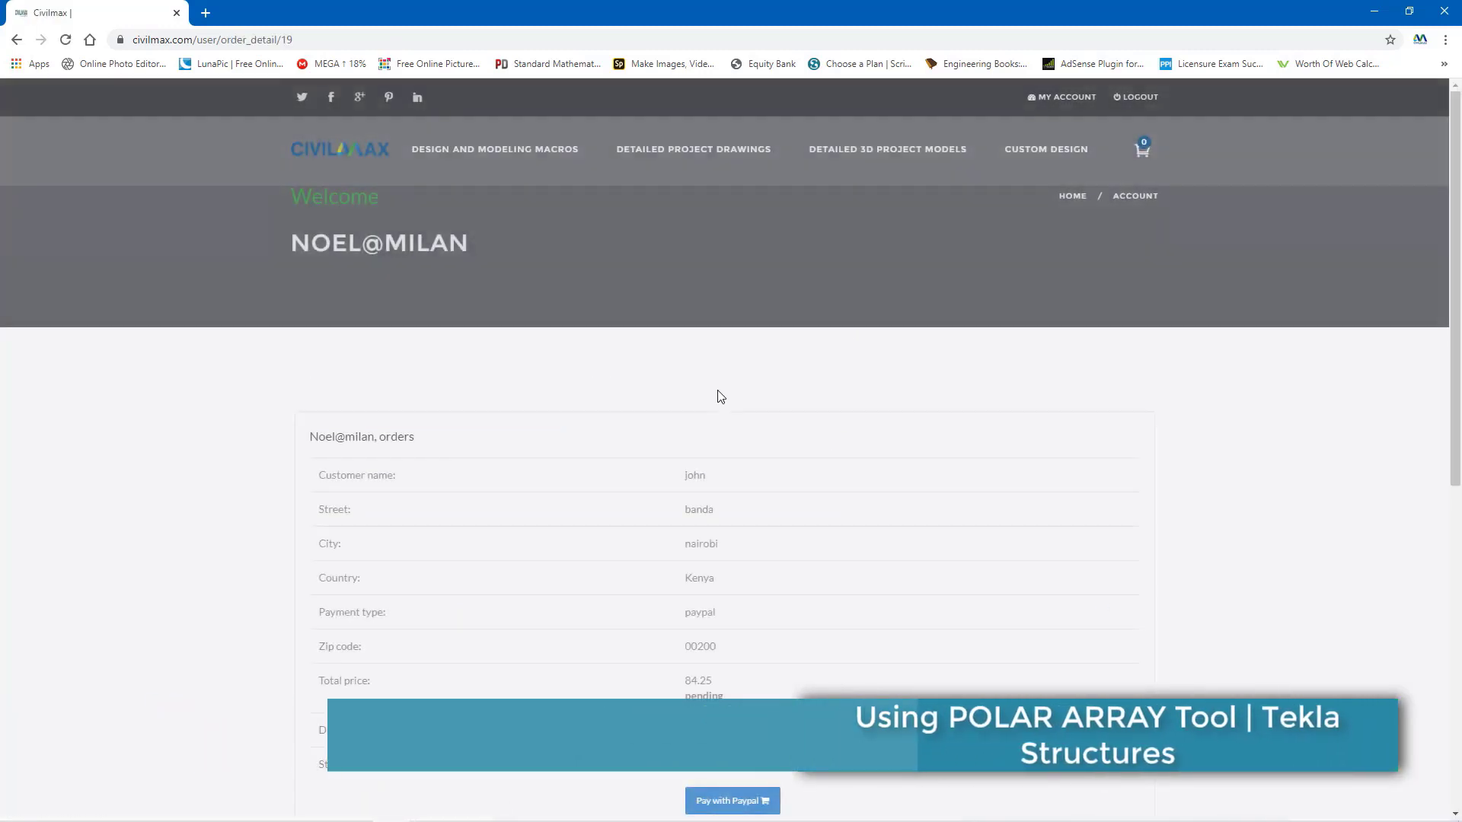
{"action": "scroll", "coordinate": [682, 404], "scroll_direction": "down", "scroll_amount": 3}
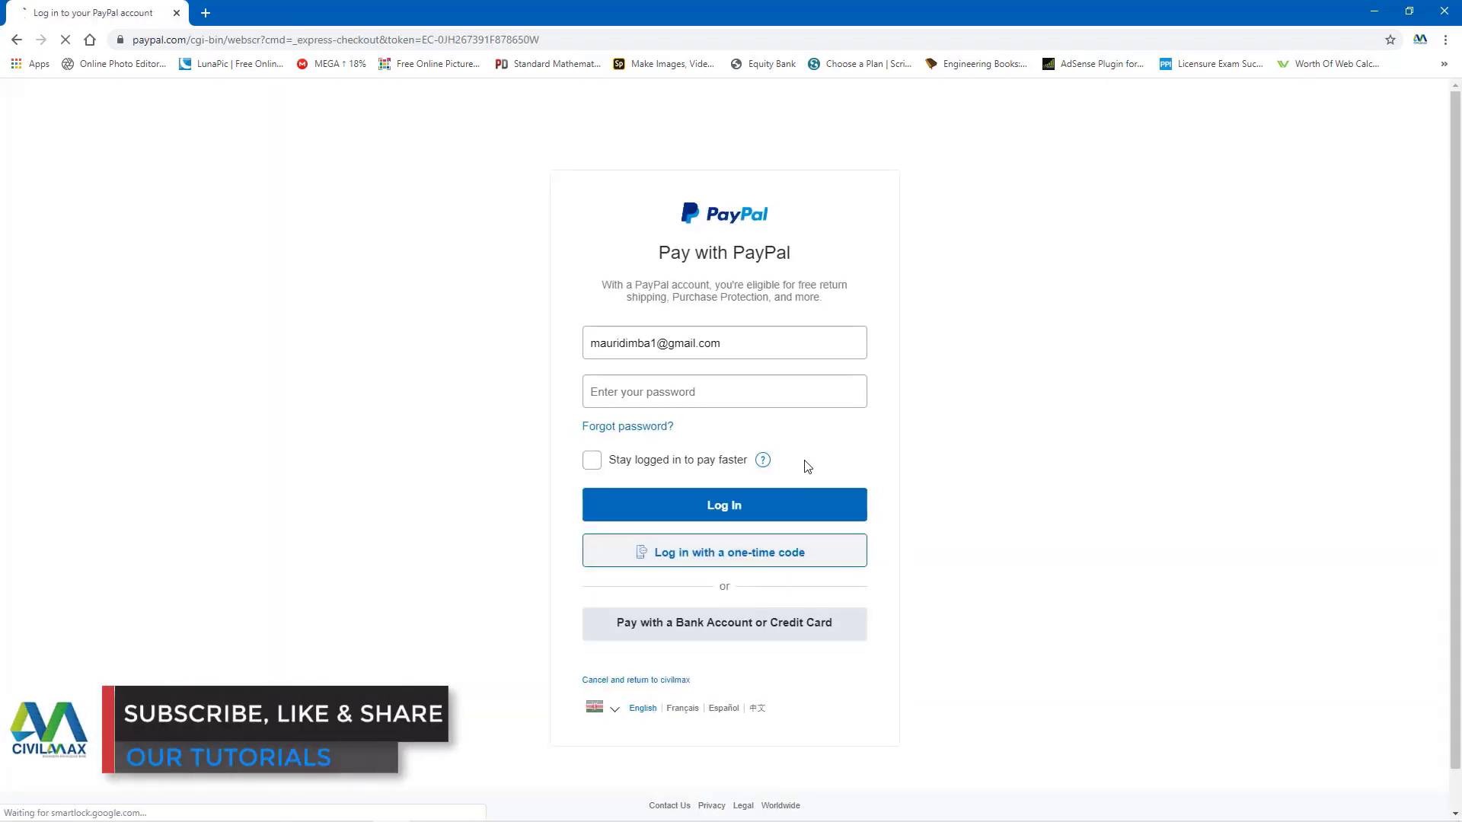
Choose to pay the $28.75 purchase by debit or credit card as a guest
{"action": "left_click", "coordinate": [743, 625]}
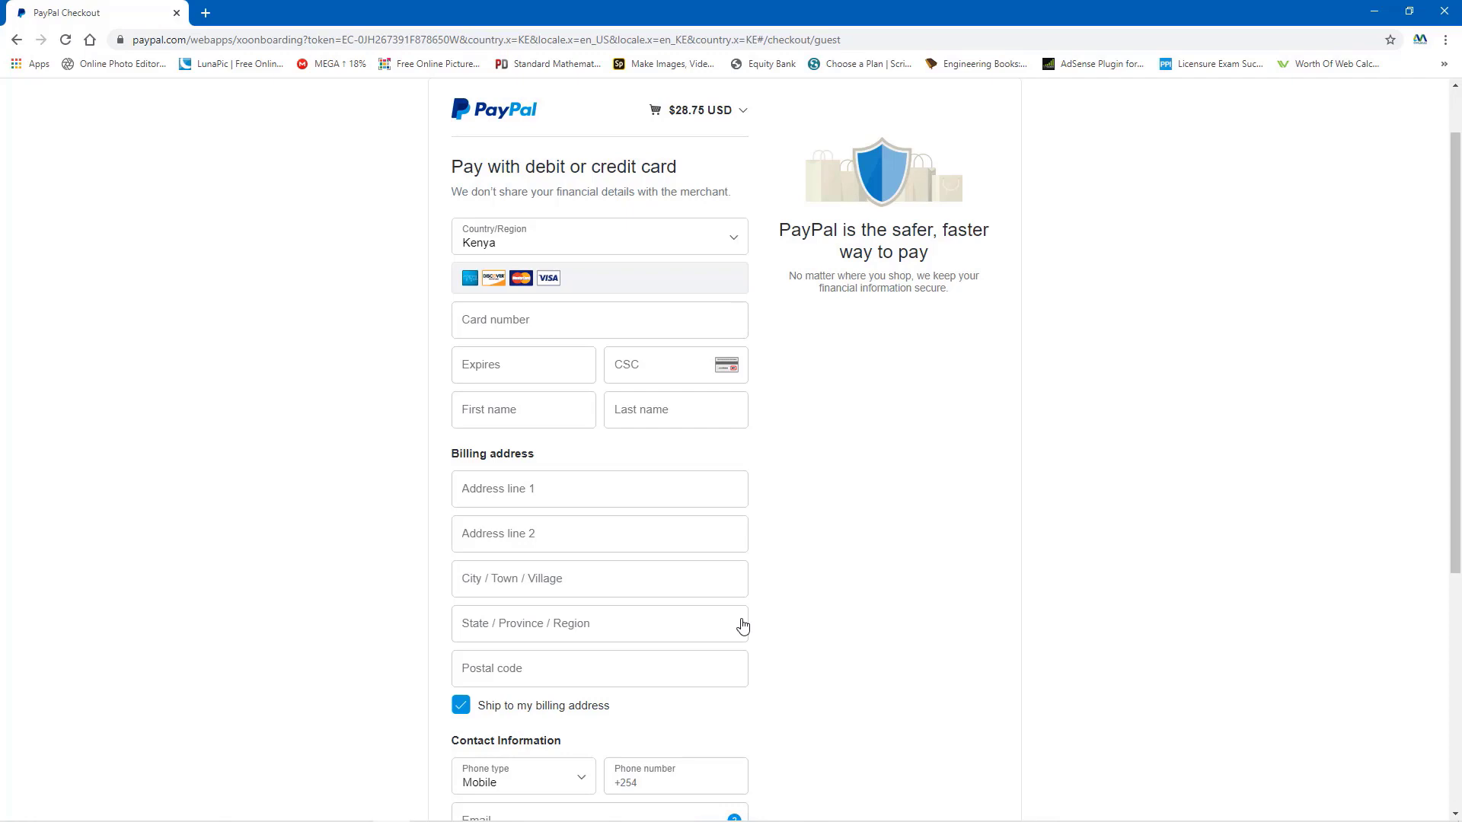
{"action": "scroll", "coordinate": [786, 655], "scroll_direction": "down", "scroll_amount": 3}
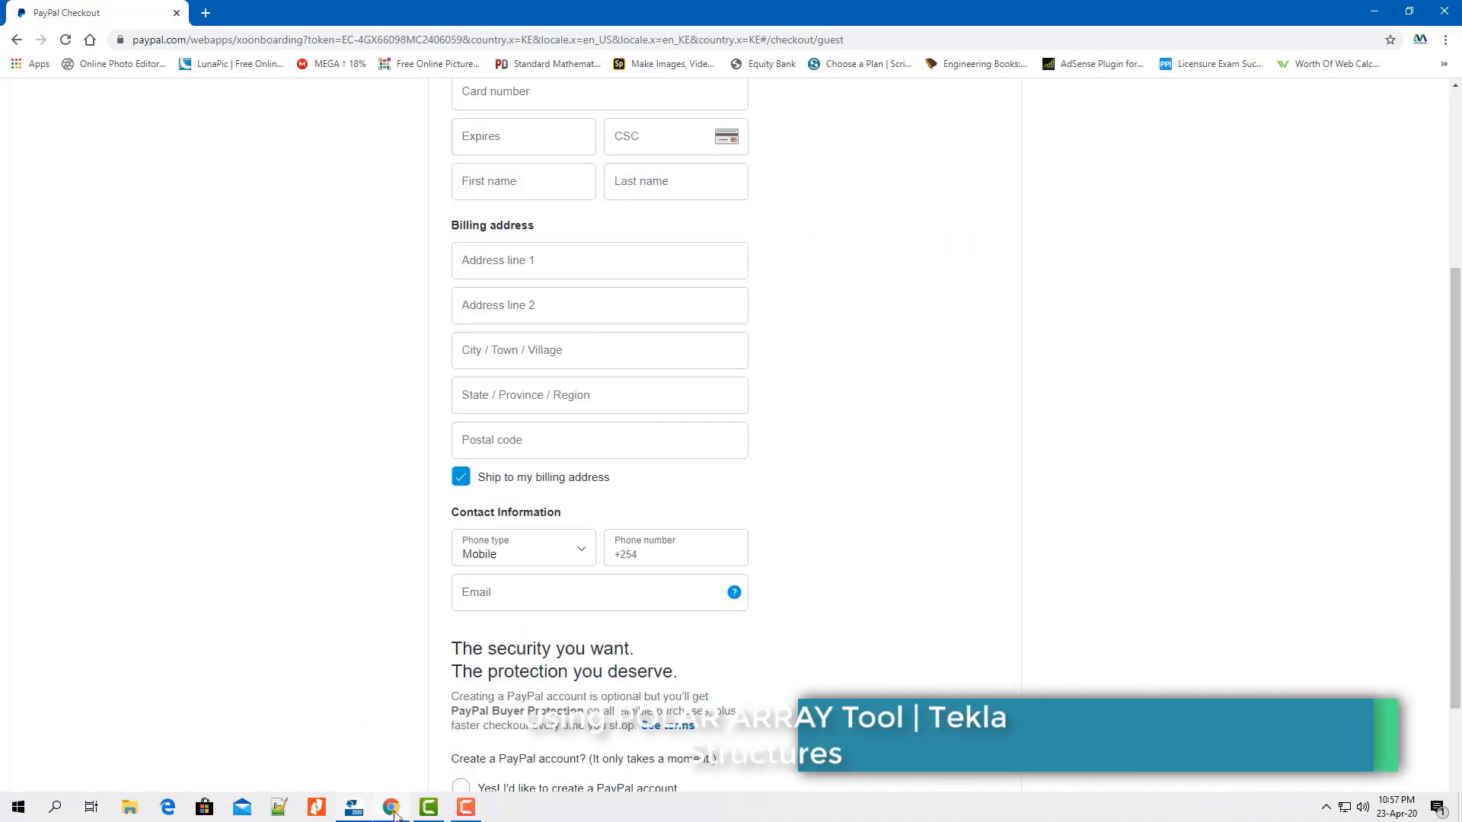
Back in the Tekla model, orbit lower, interrupt the command and open Applications & components
{"action": "left_click", "coordinate": [354, 808]}
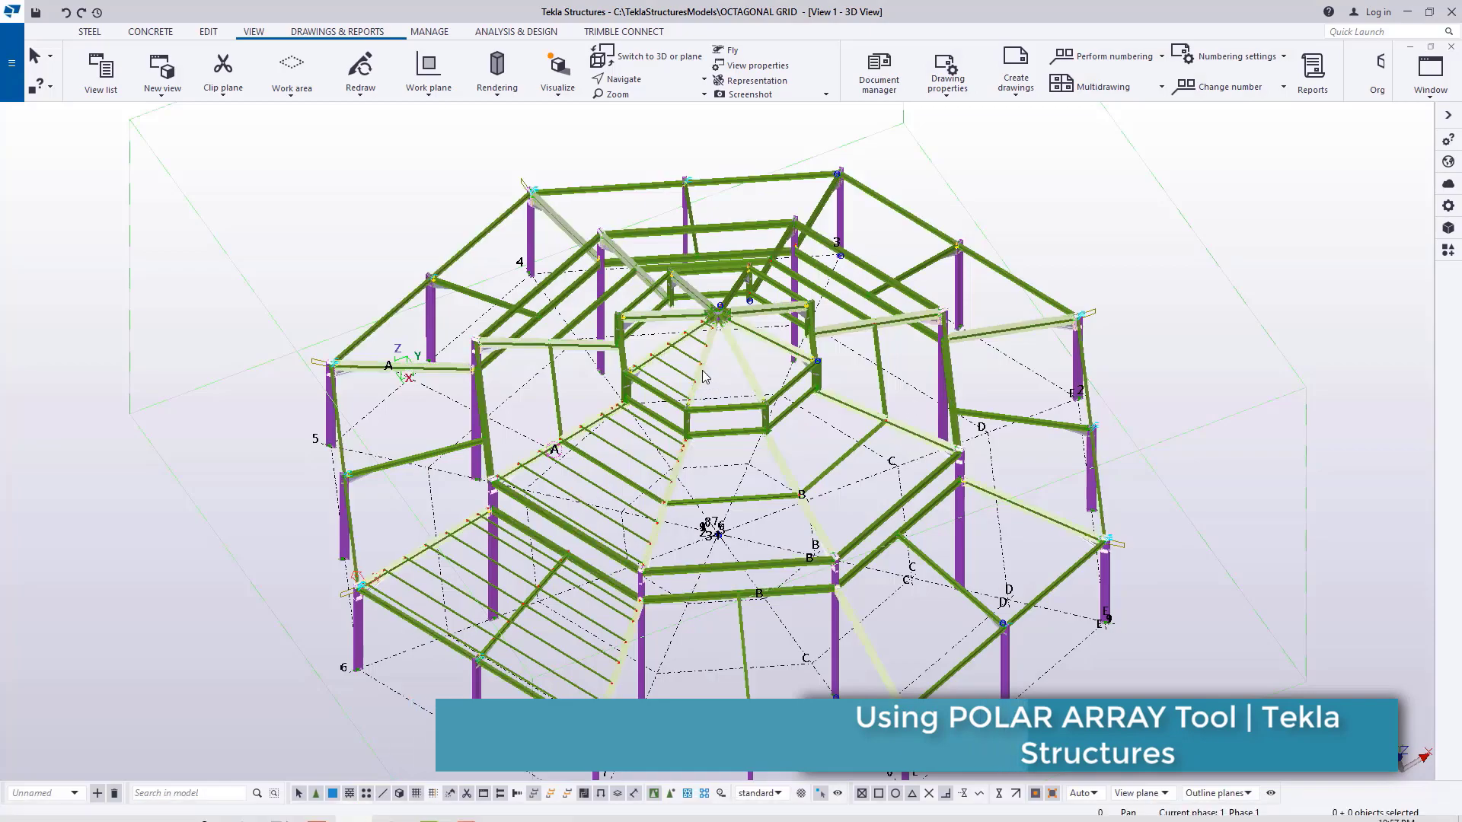
{"action": "scroll", "coordinate": [508, 328], "scroll_direction": "up", "scroll_amount": 3}
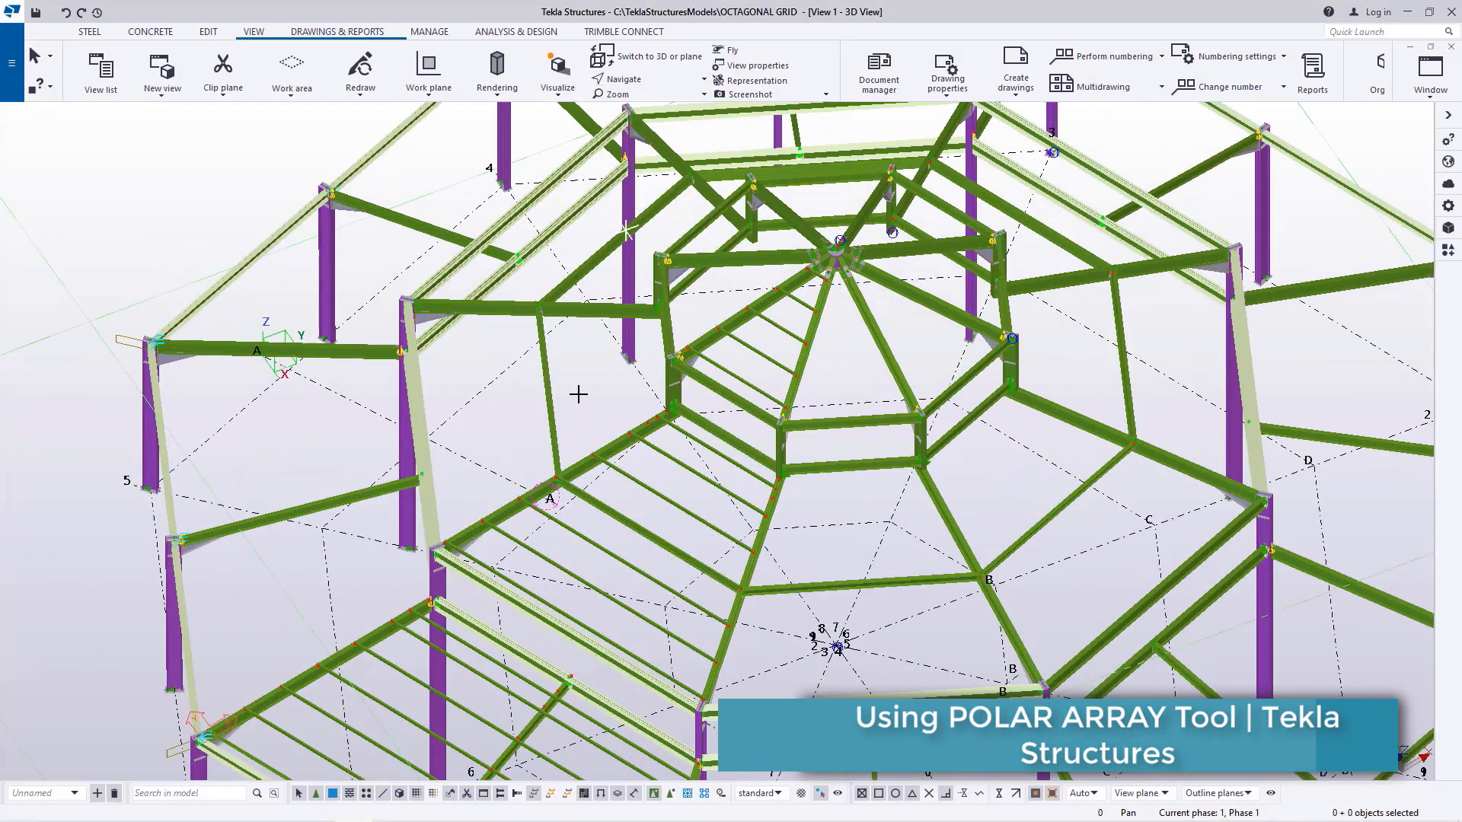
{"action": "middle_click_drag", "start_coordinate": [517, 566], "coordinate": [541, 517], "text": "ctrl"}
{"action": "scroll", "coordinate": [435, 517], "scroll_direction": "down", "scroll_amount": 3}
{"action": "right_click", "coordinate": [202, 298]}
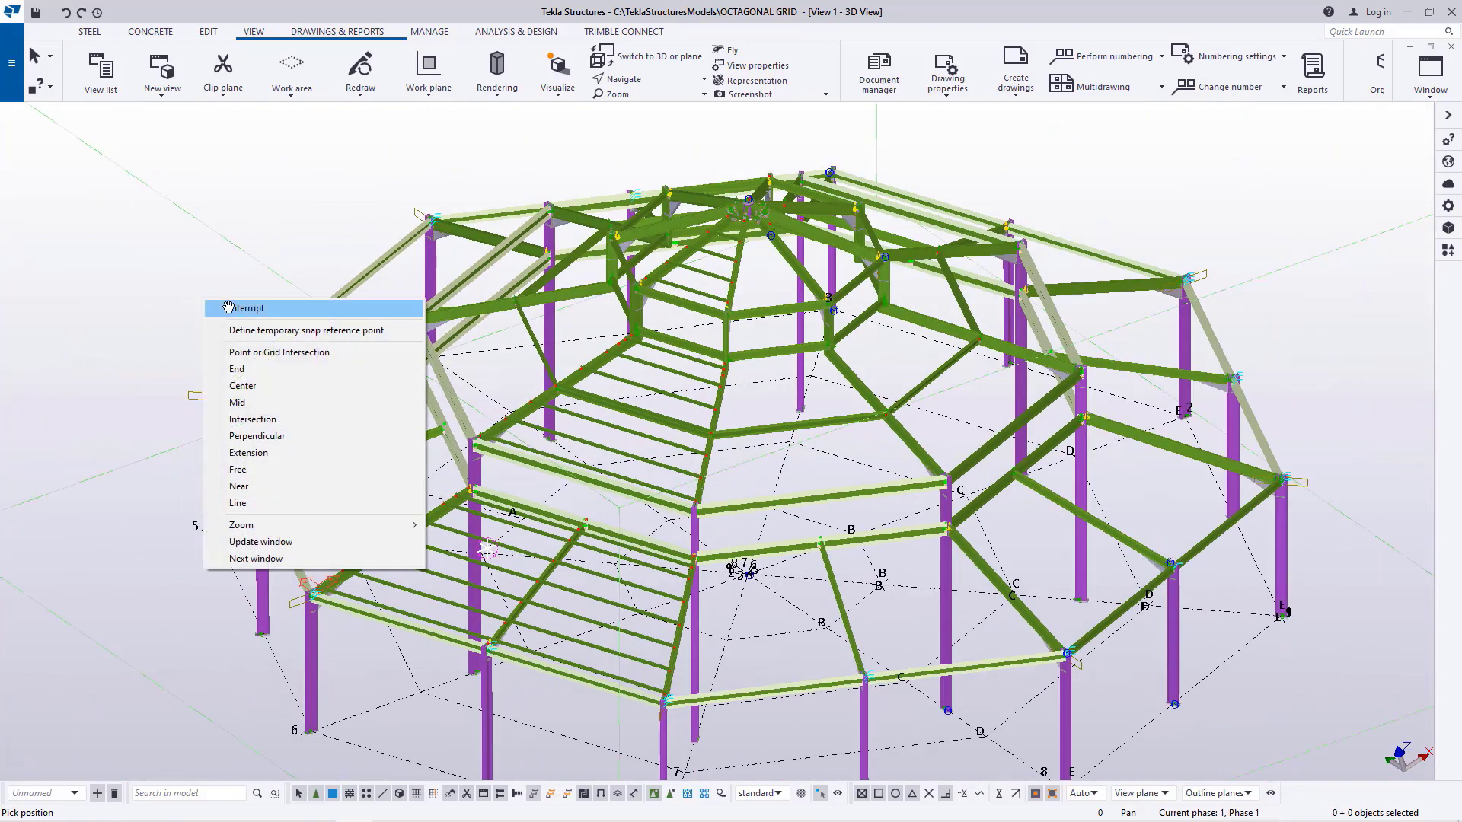
{"action": "left_click", "coordinate": [226, 305]}
{"action": "left_click", "coordinate": [1448, 251]}
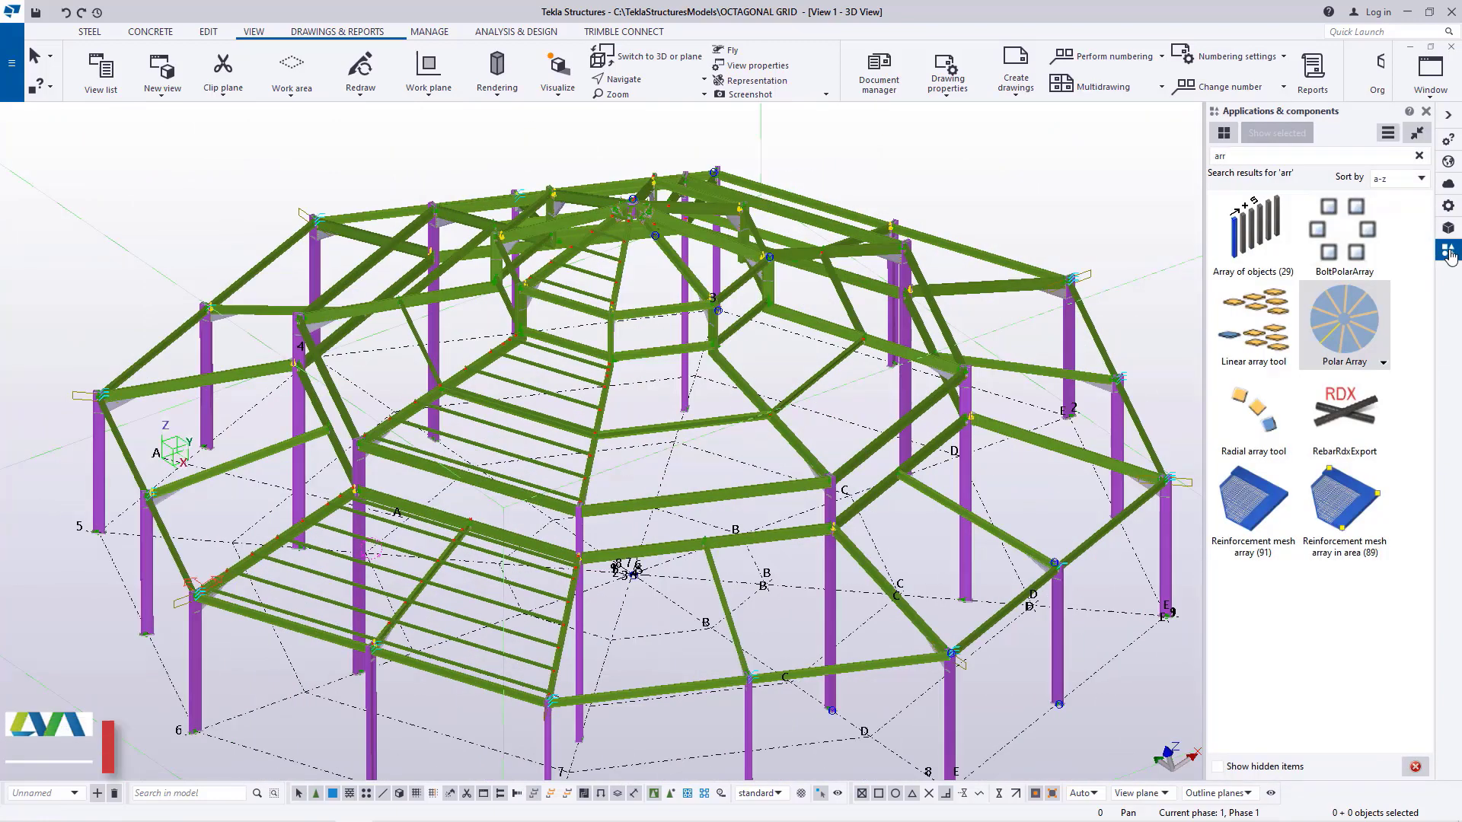
Launch Polar Array and select the first six purlins of the roof bay
{"action": "double_click", "coordinate": [1351, 329]}
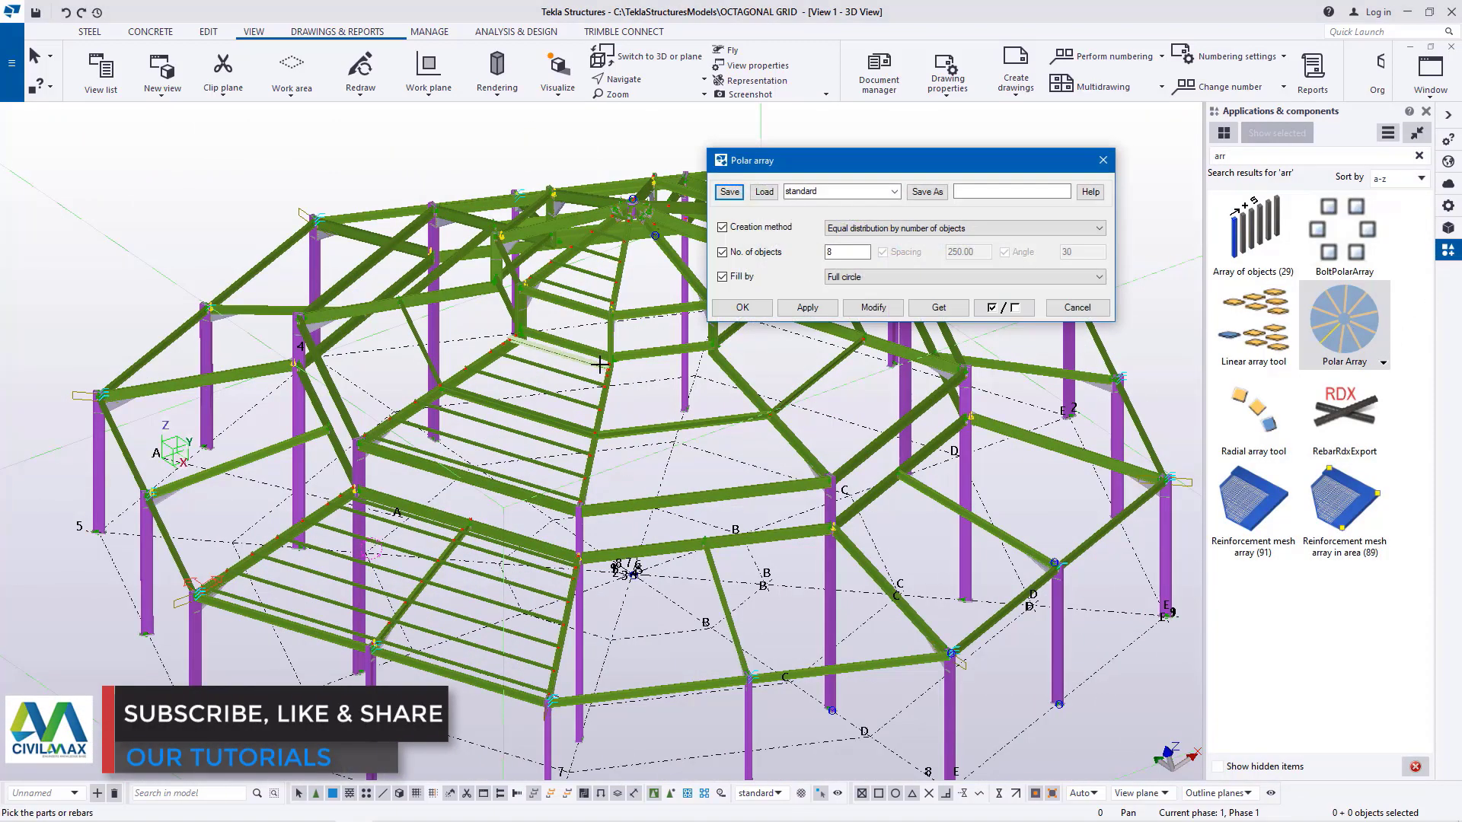
{"action": "scroll", "coordinate": [268, 576], "scroll_direction": "up", "scroll_amount": 6}
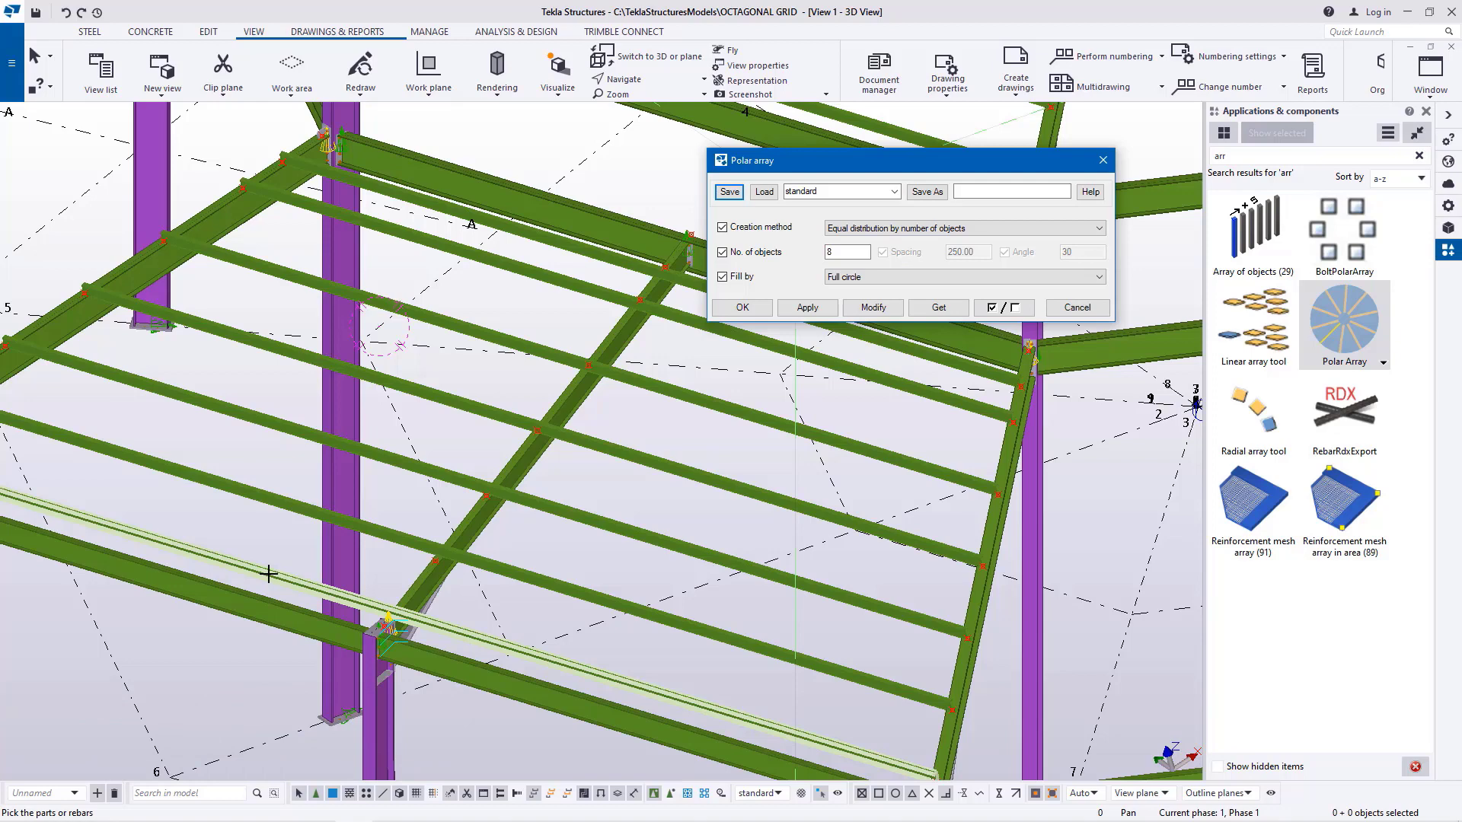
{"action": "scroll", "coordinate": [241, 565], "scroll_direction": "down", "scroll_amount": 2}
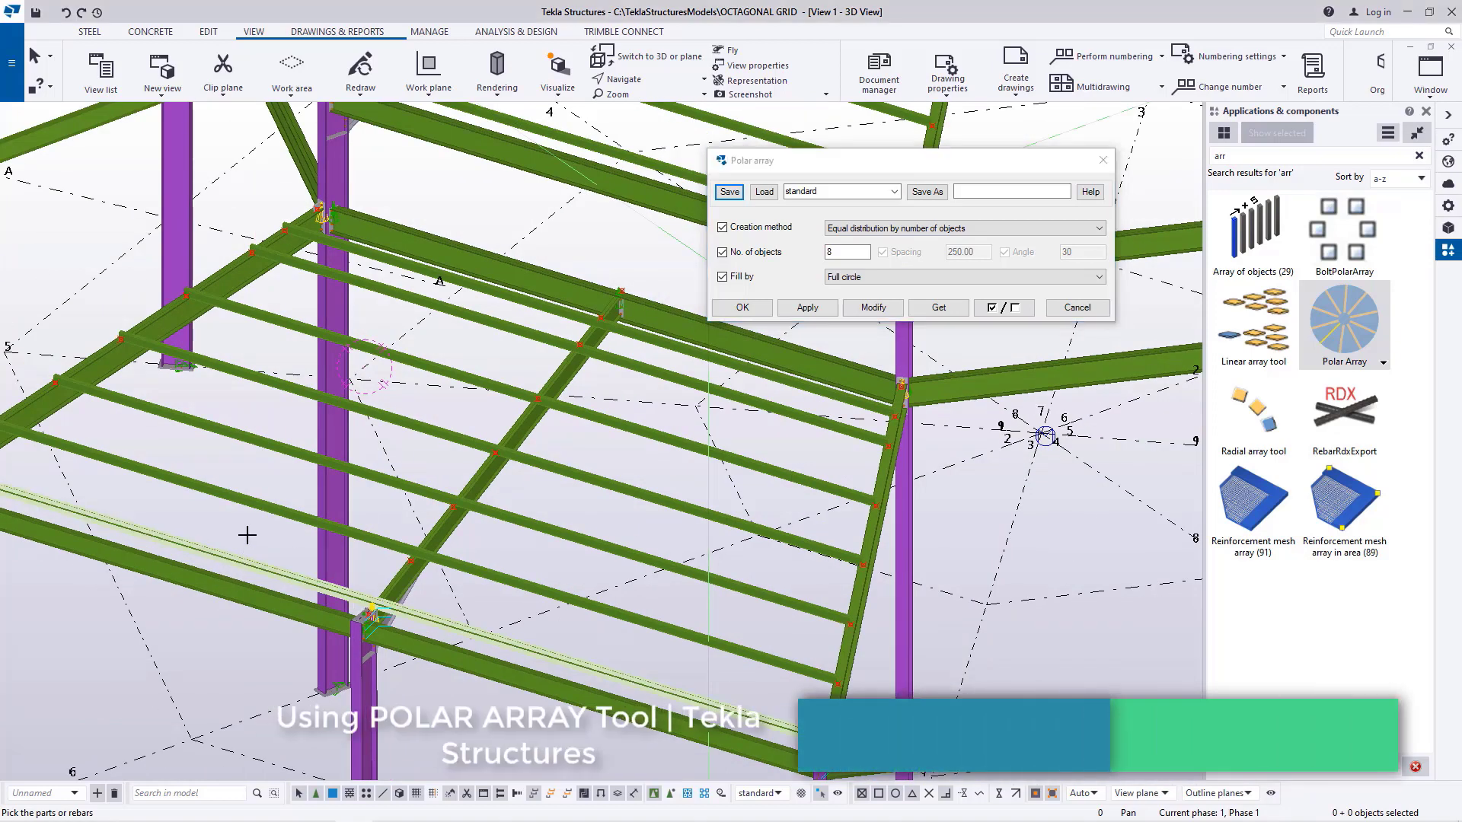
{"action": "left_click", "coordinate": [276, 496]}
{"action": "left_click", "coordinate": [275, 445]}
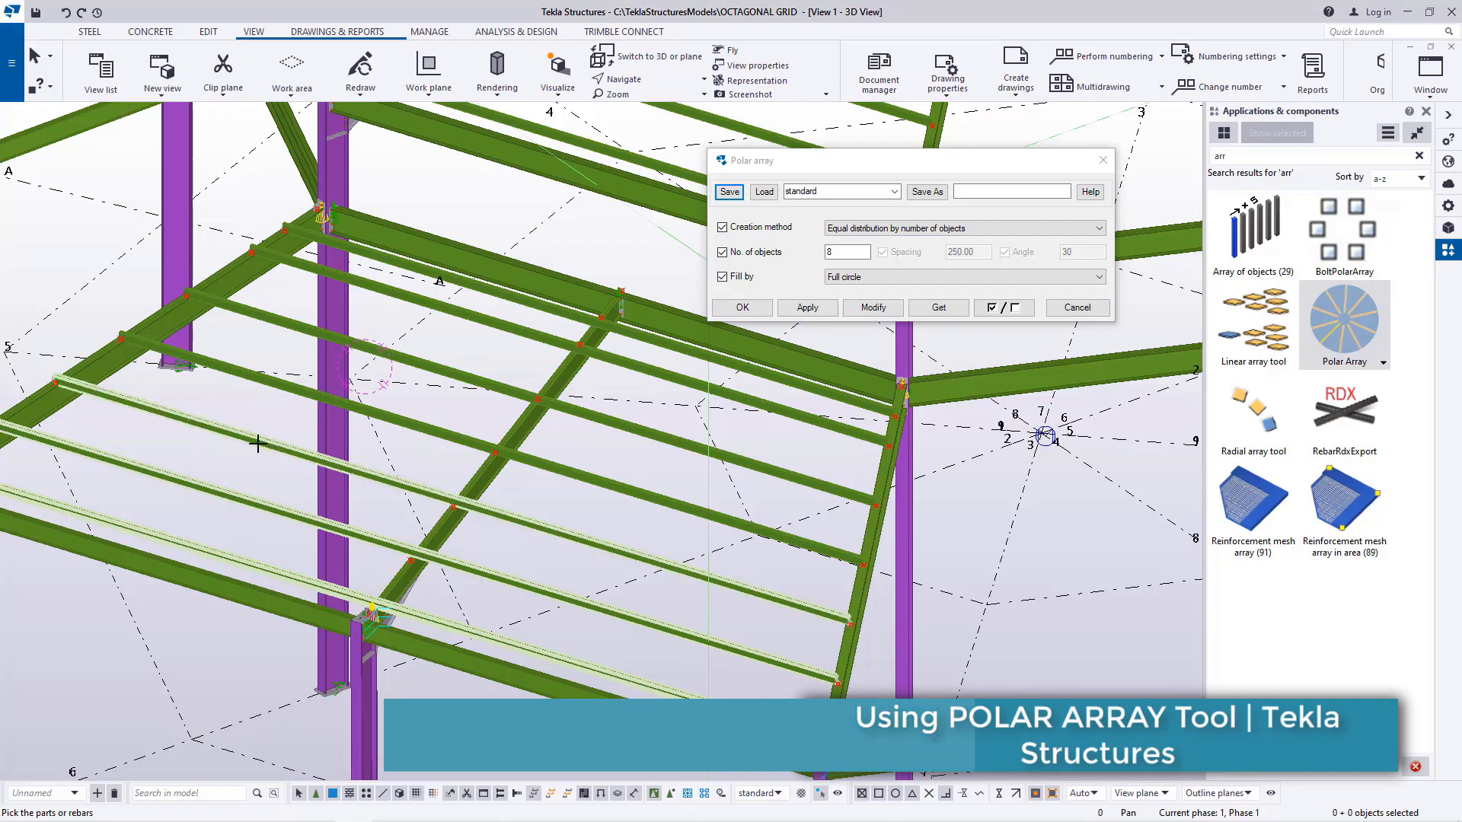
{"action": "left_click", "coordinate": [276, 388]}
{"action": "left_click", "coordinate": [275, 330]}
{"action": "left_click", "coordinate": [291, 264]}
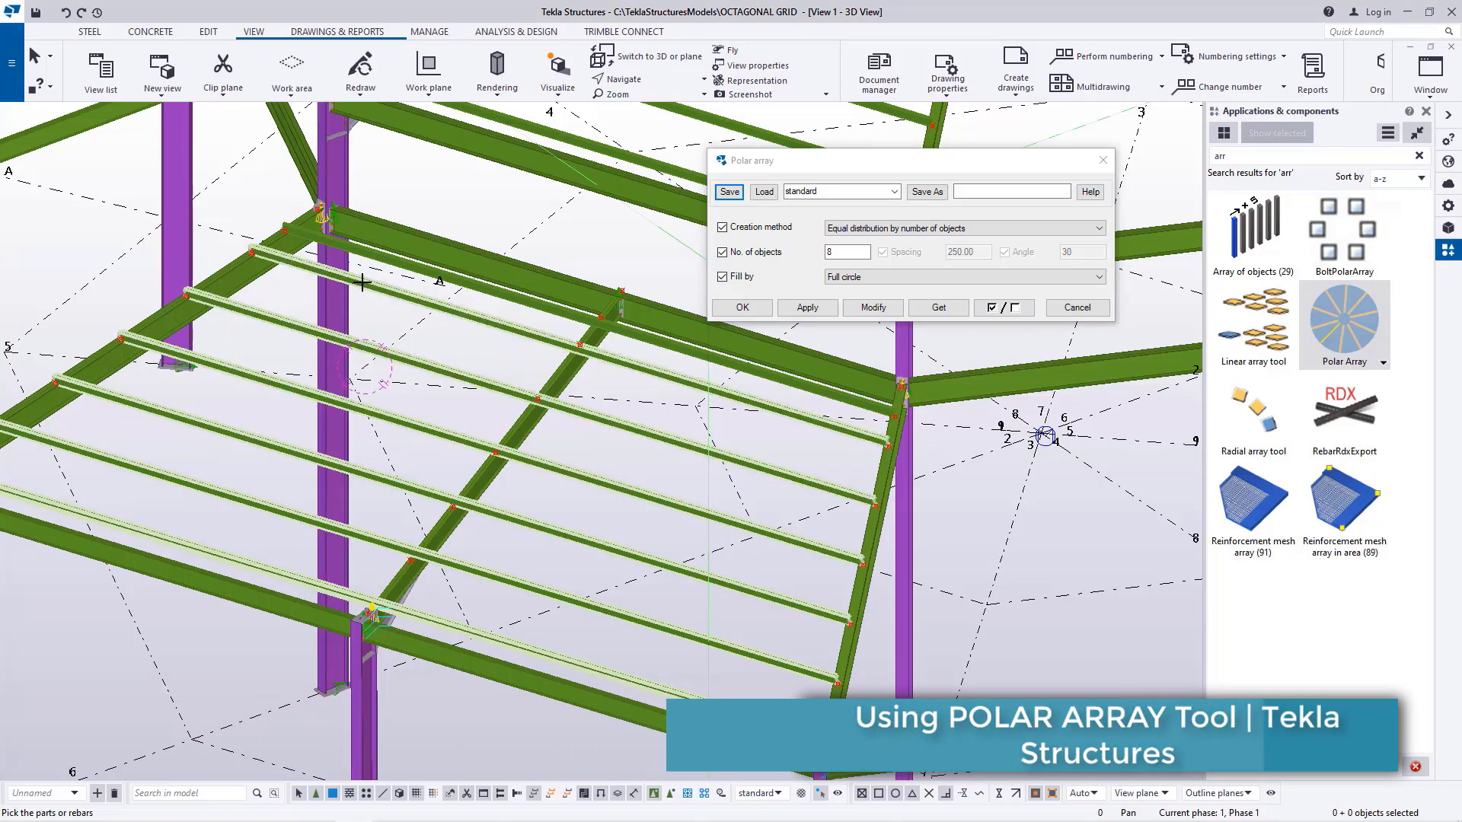
{"action": "left_click", "coordinate": [310, 239]}
Add one more purlin to the polar array of 8 objects over a full circle
{"action": "scroll", "coordinate": [265, 406], "scroll_direction": "down", "scroll_amount": 2}
{"action": "scroll", "coordinate": [252, 505], "scroll_direction": "up", "scroll_amount": 3}
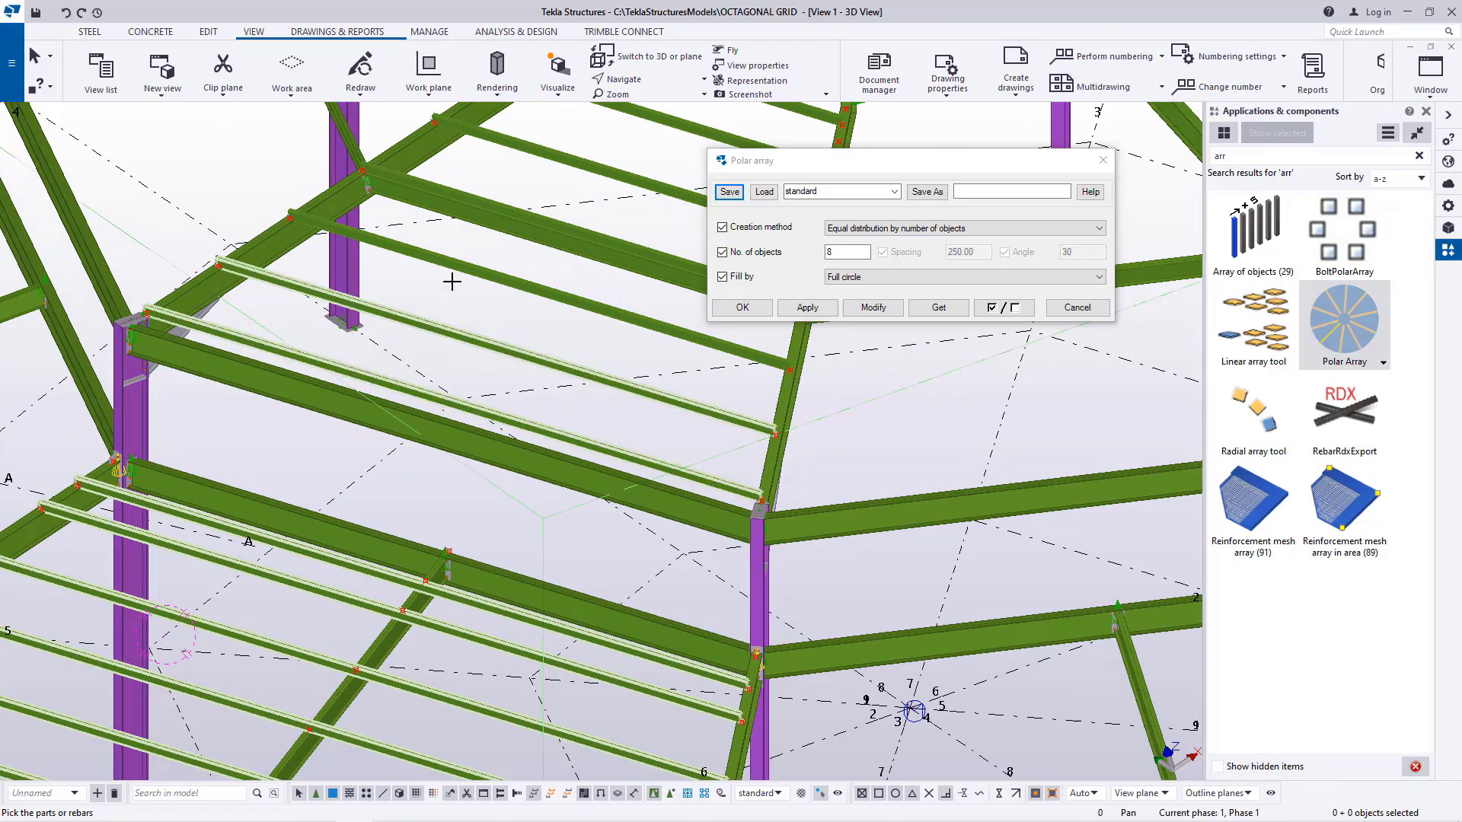
{"action": "scroll", "coordinate": [447, 259], "scroll_direction": "down", "scroll_amount": 1}
{"action": "scroll", "coordinate": [424, 249], "scroll_direction": "up", "scroll_amount": 3}
{"action": "left_click", "coordinate": [403, 296]}
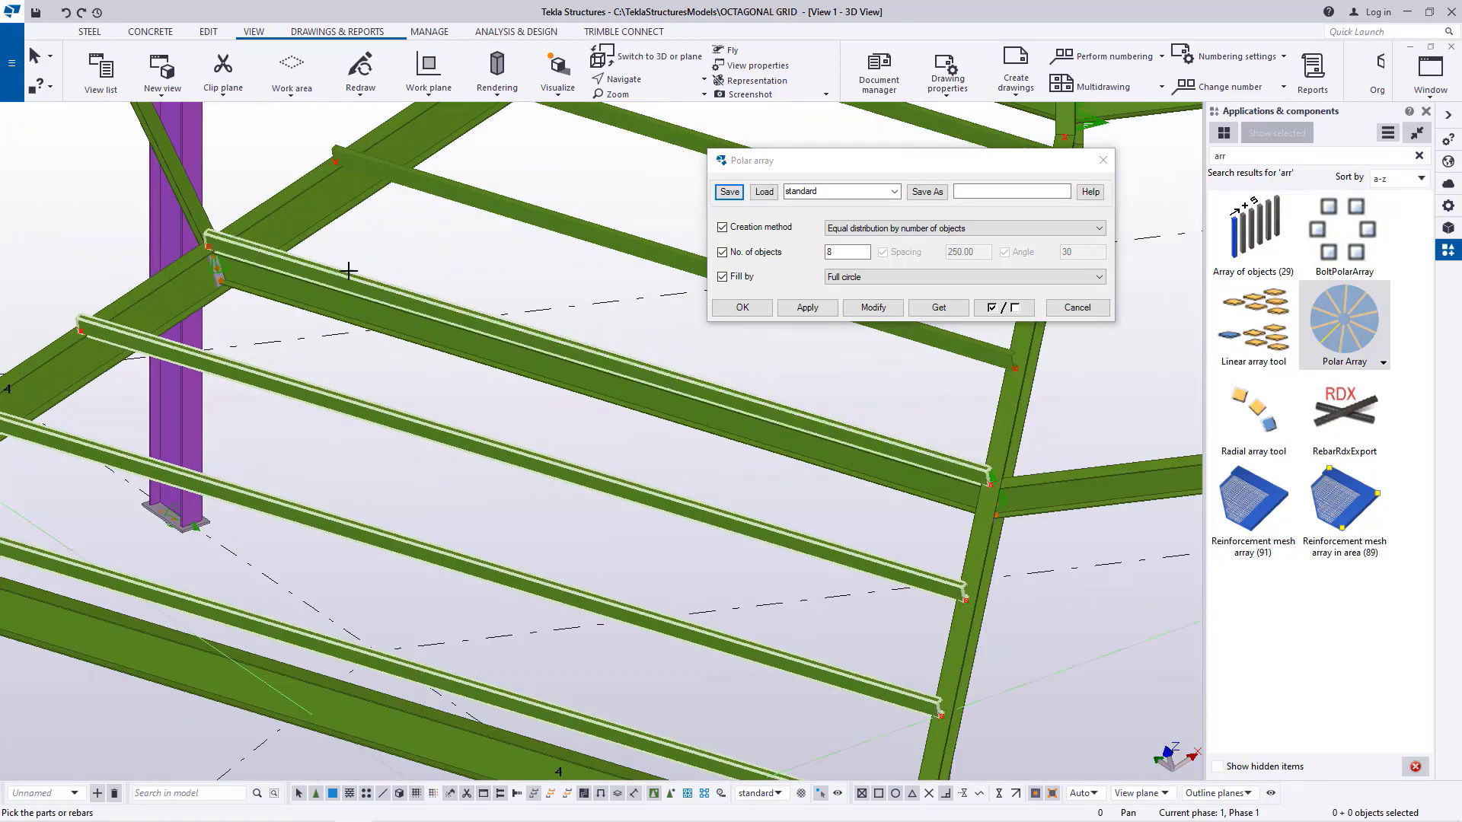
{"action": "scroll", "coordinate": [434, 274], "scroll_direction": "down", "scroll_amount": 3}
{"action": "scroll", "coordinate": [444, 314], "scroll_direction": "up", "scroll_amount": 1}
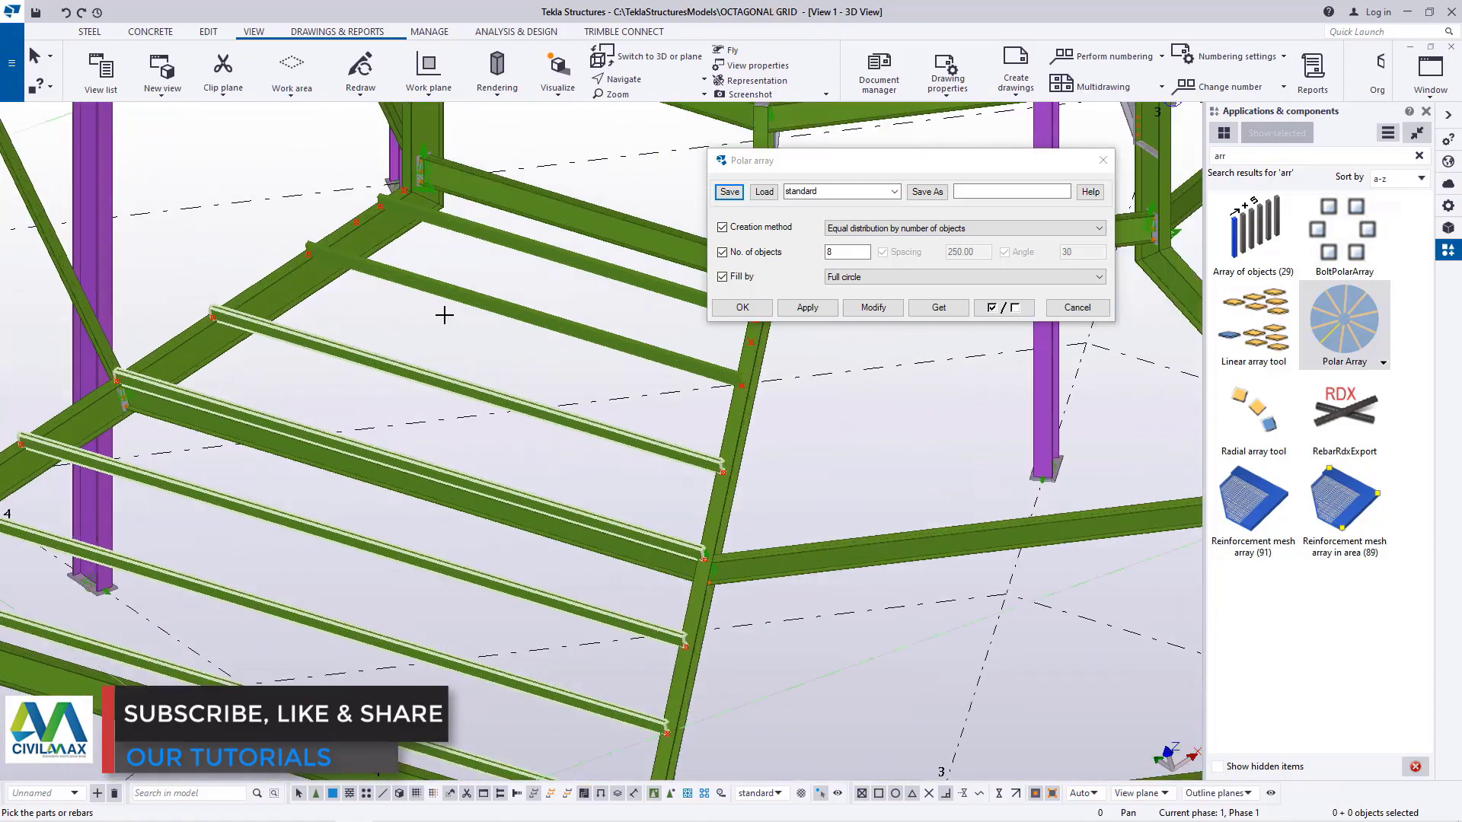
{"action": "scroll", "coordinate": [481, 242], "scroll_direction": "down", "scroll_amount": 3}
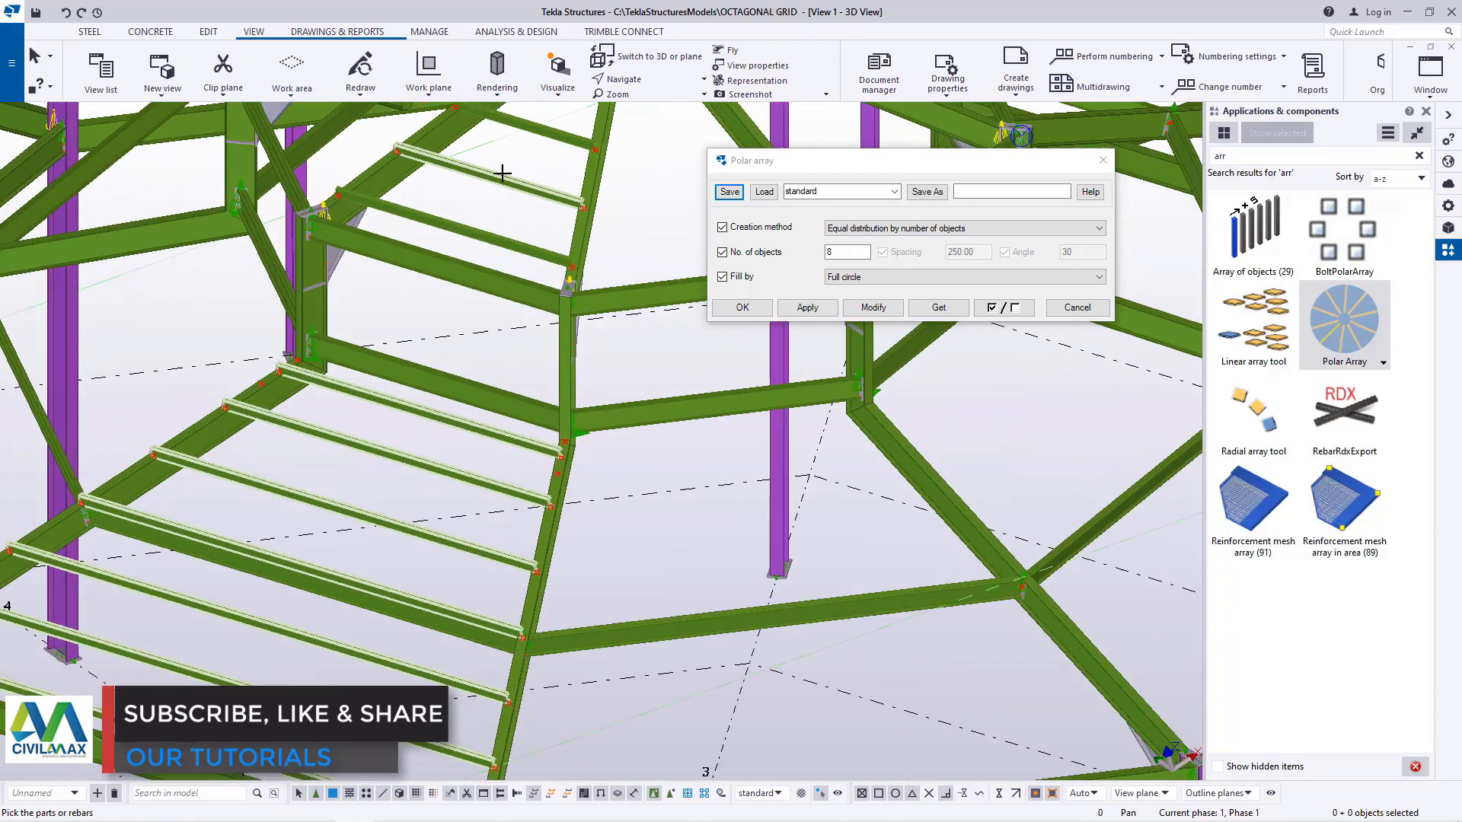
{"action": "scroll", "coordinate": [427, 229], "scroll_direction": "up", "scroll_amount": 2}
{"action": "scroll", "coordinate": [392, 358], "scroll_direction": "down", "scroll_amount": 2}
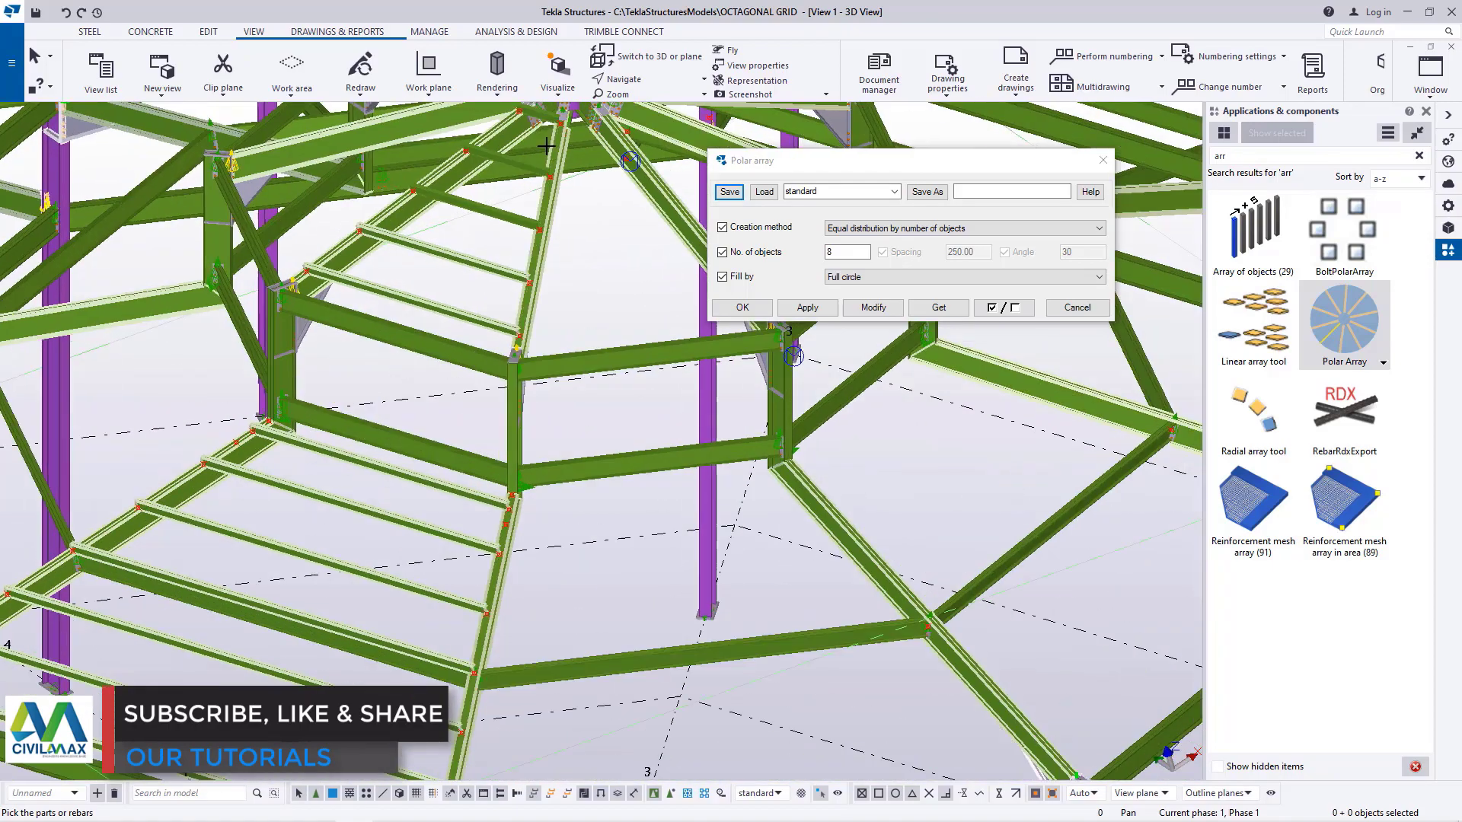
{"action": "scroll", "coordinate": [515, 217], "scroll_direction": "up", "scroll_amount": 3}
{"action": "scroll", "coordinate": [479, 264], "scroll_direction": "down", "scroll_amount": 3}
{"action": "scroll", "coordinate": [442, 320], "scroll_direction": "up", "scroll_amount": 4}
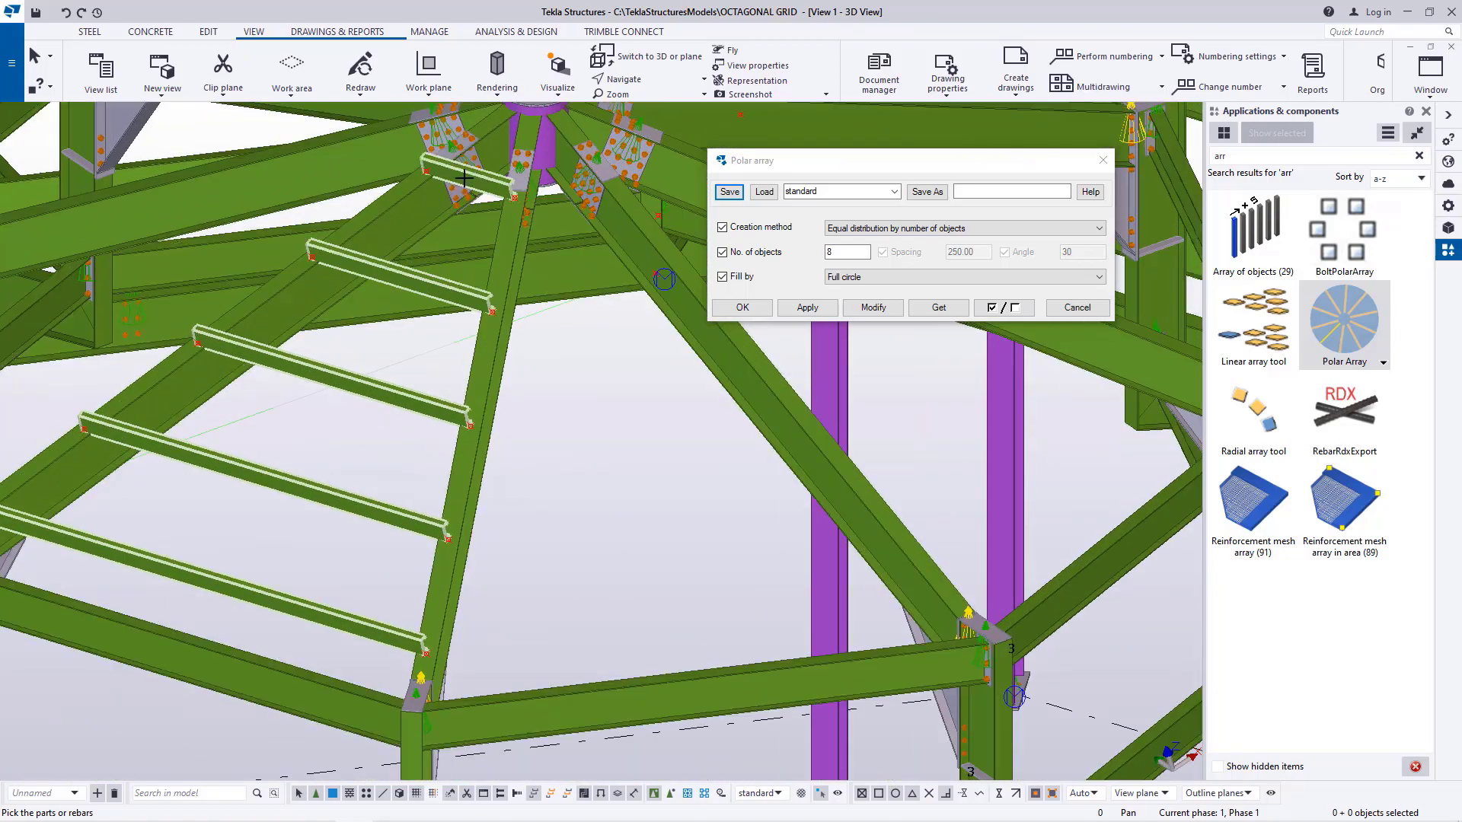
{"action": "scroll", "coordinate": [463, 178], "scroll_direction": "down", "scroll_amount": 6}
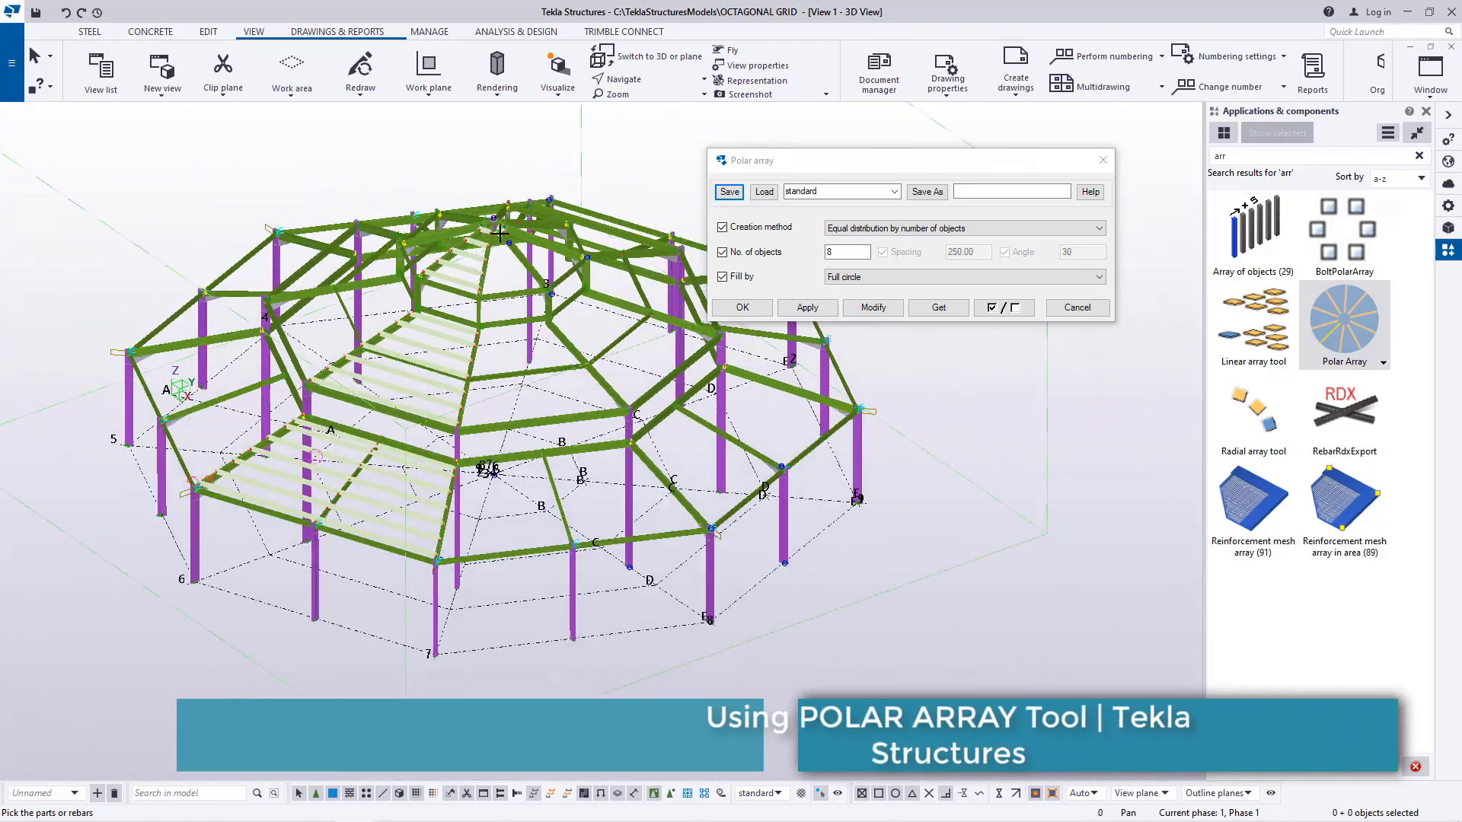
Finish selecting the purlins to copy and pick the first column-base midpoint
{"action": "middle_click", "coordinate": [470, 167]}
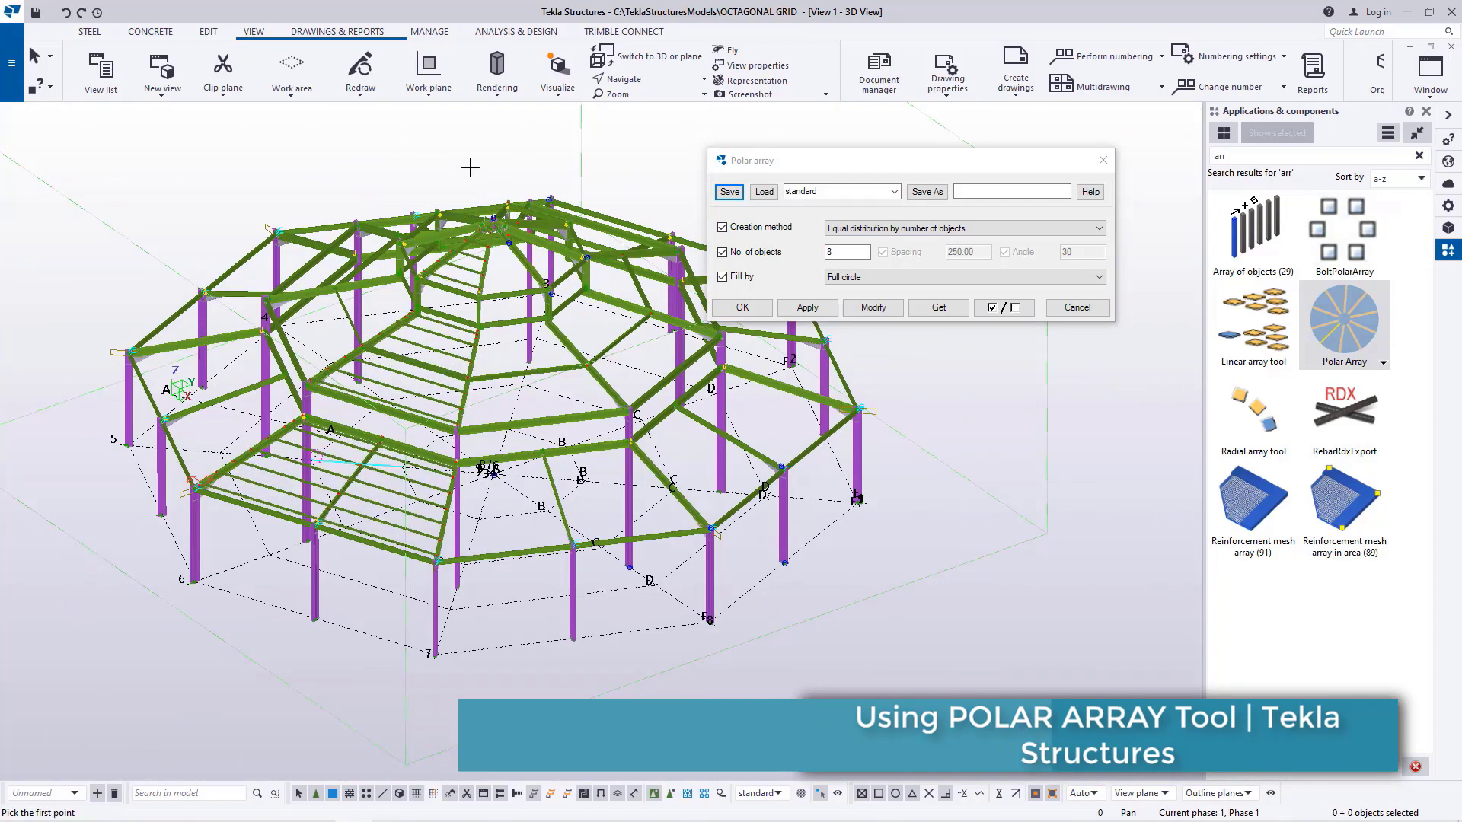
{"action": "scroll", "coordinate": [316, 598], "scroll_direction": "up", "scroll_amount": 5}
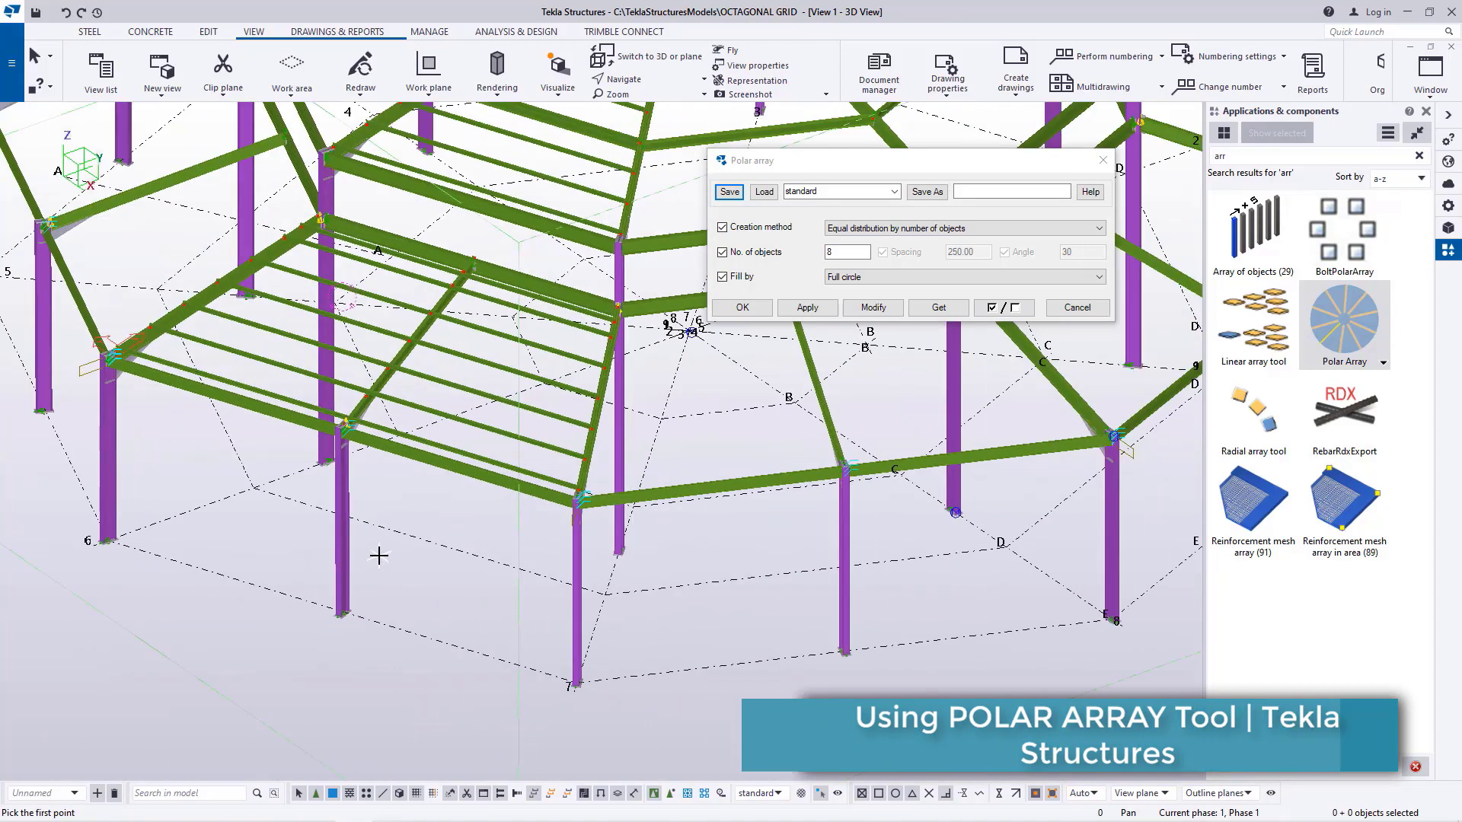
{"action": "scroll", "coordinate": [376, 567], "scroll_direction": "up", "scroll_amount": 5}
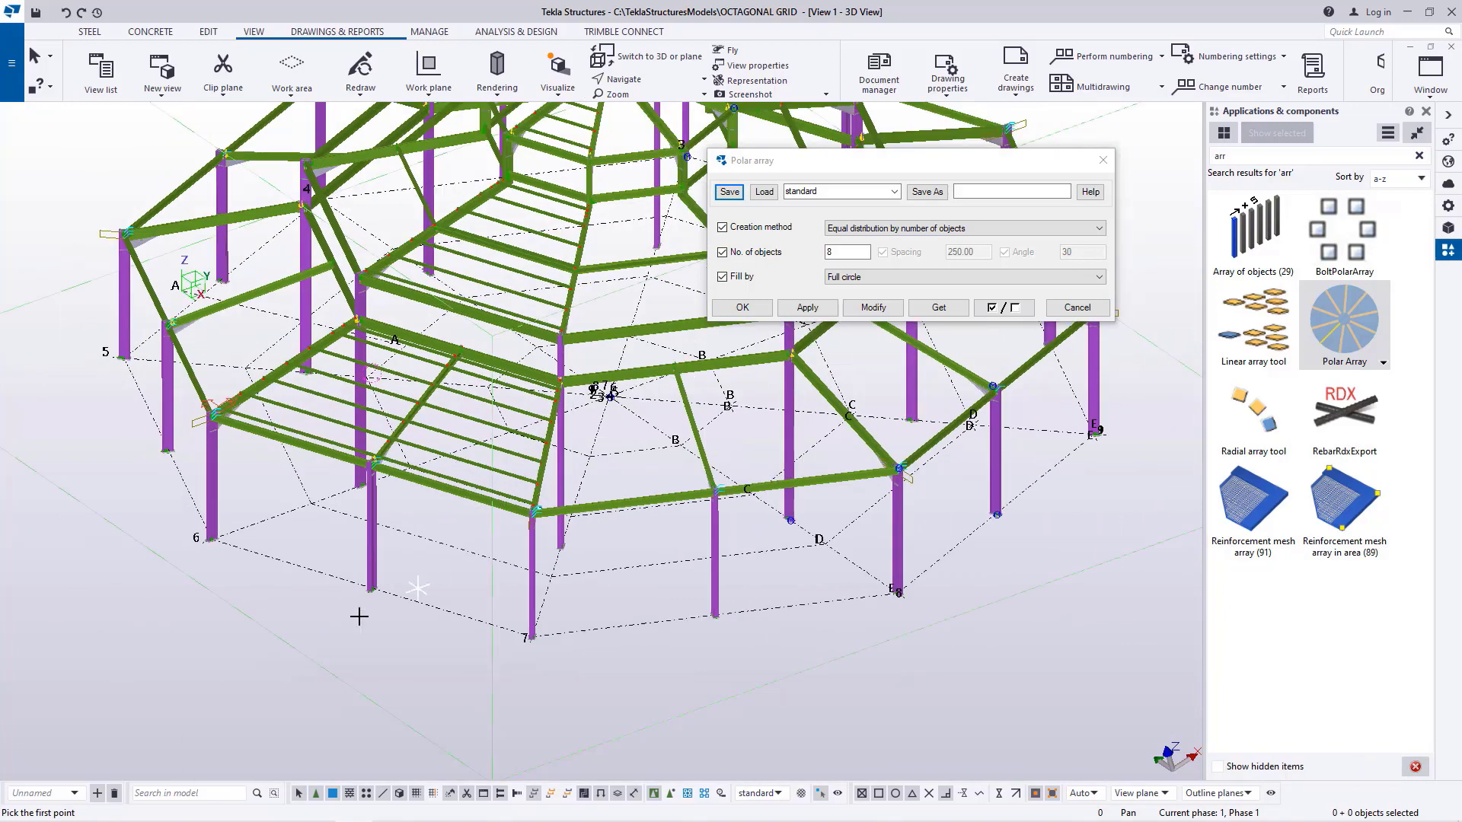
{"action": "scroll", "coordinate": [373, 581], "scroll_direction": "up", "scroll_amount": 6}
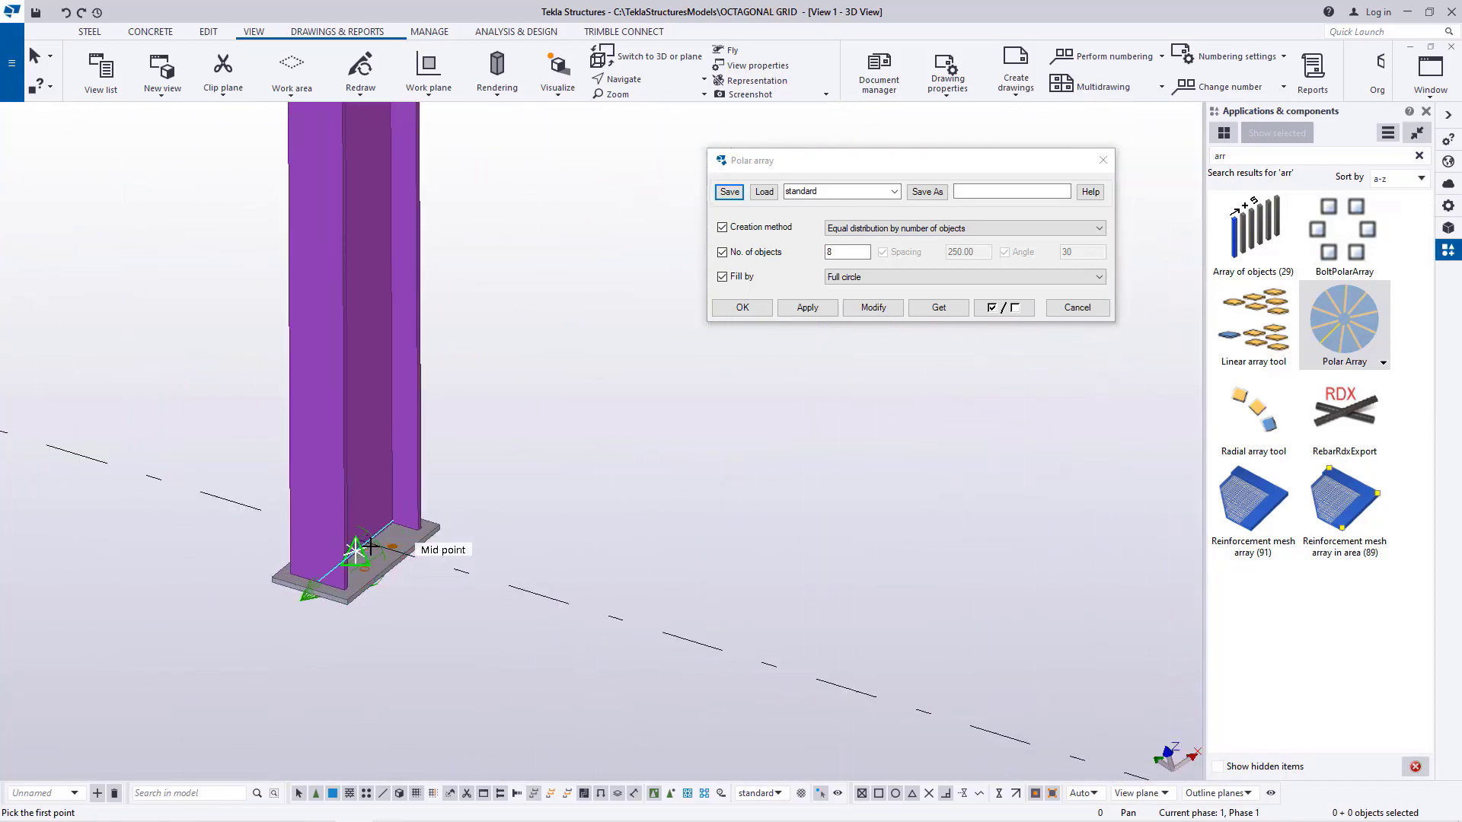
{"action": "left_click", "coordinate": [356, 539]}
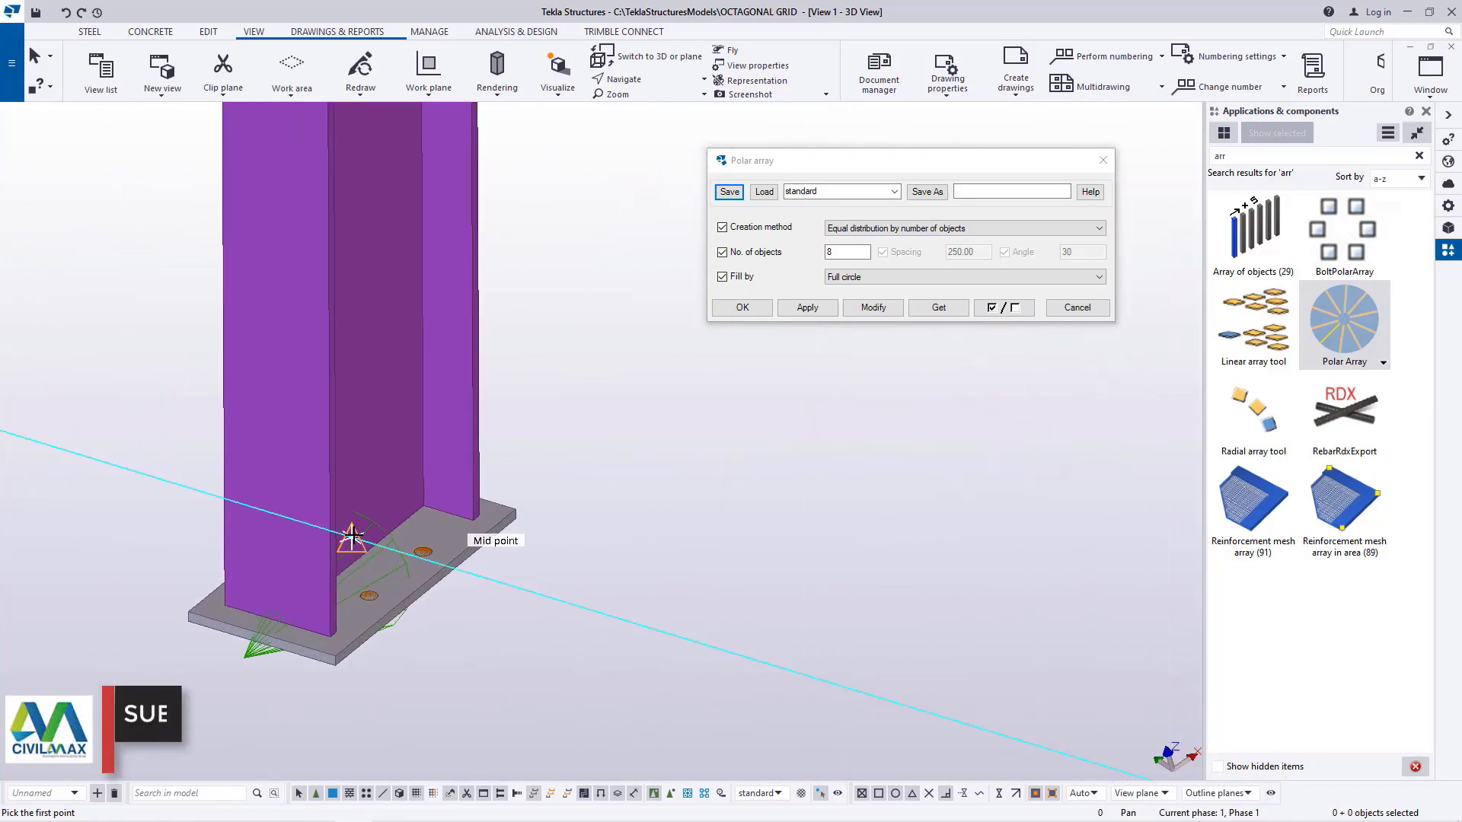
Pick a second column-base midpoint as the polar array's next reference point
{"action": "scroll", "coordinate": [415, 560], "scroll_direction": "down", "scroll_amount": 10}
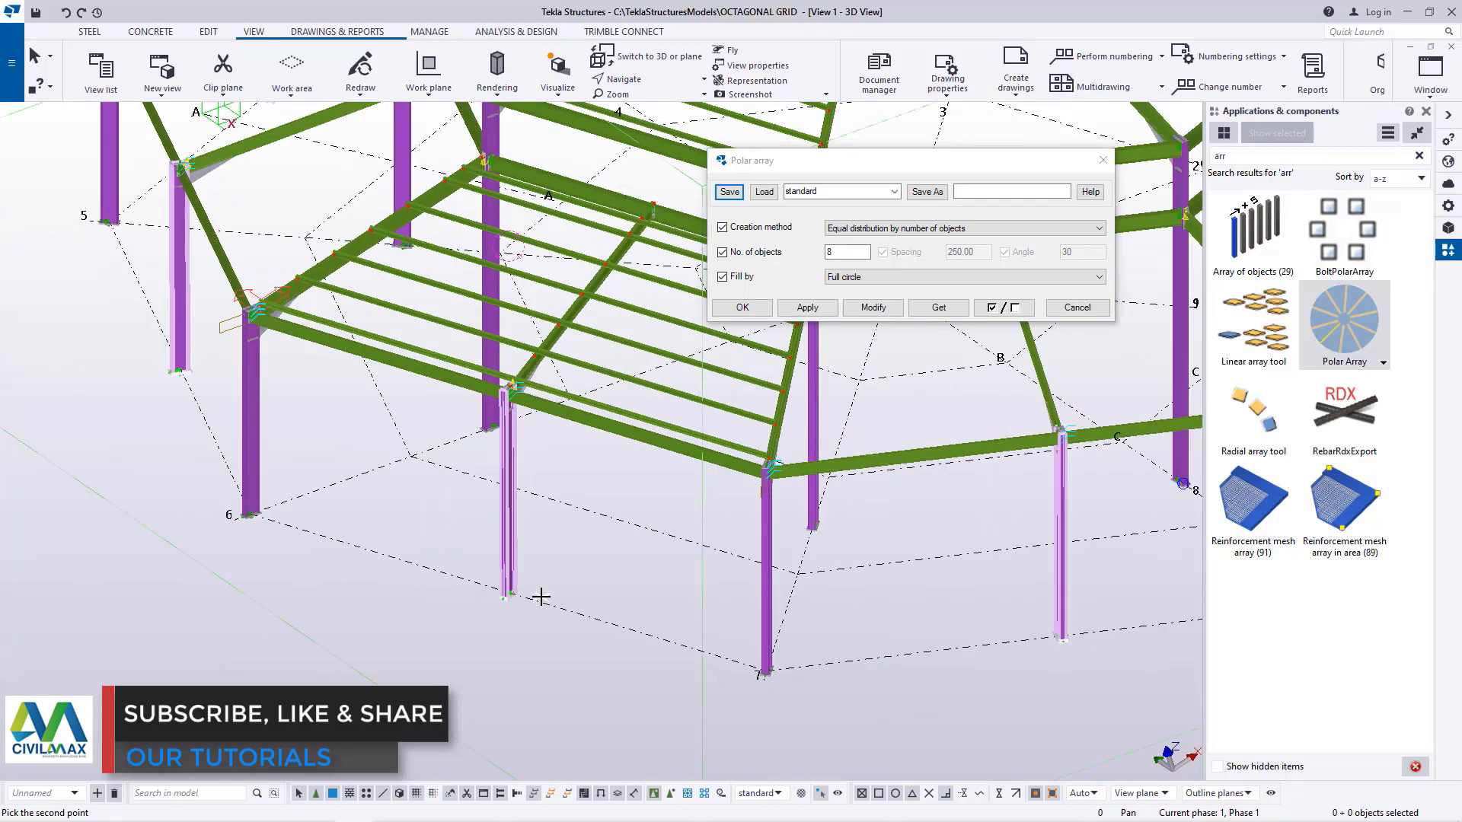
{"action": "scroll", "coordinate": [240, 409], "scroll_direction": "up", "scroll_amount": 8}
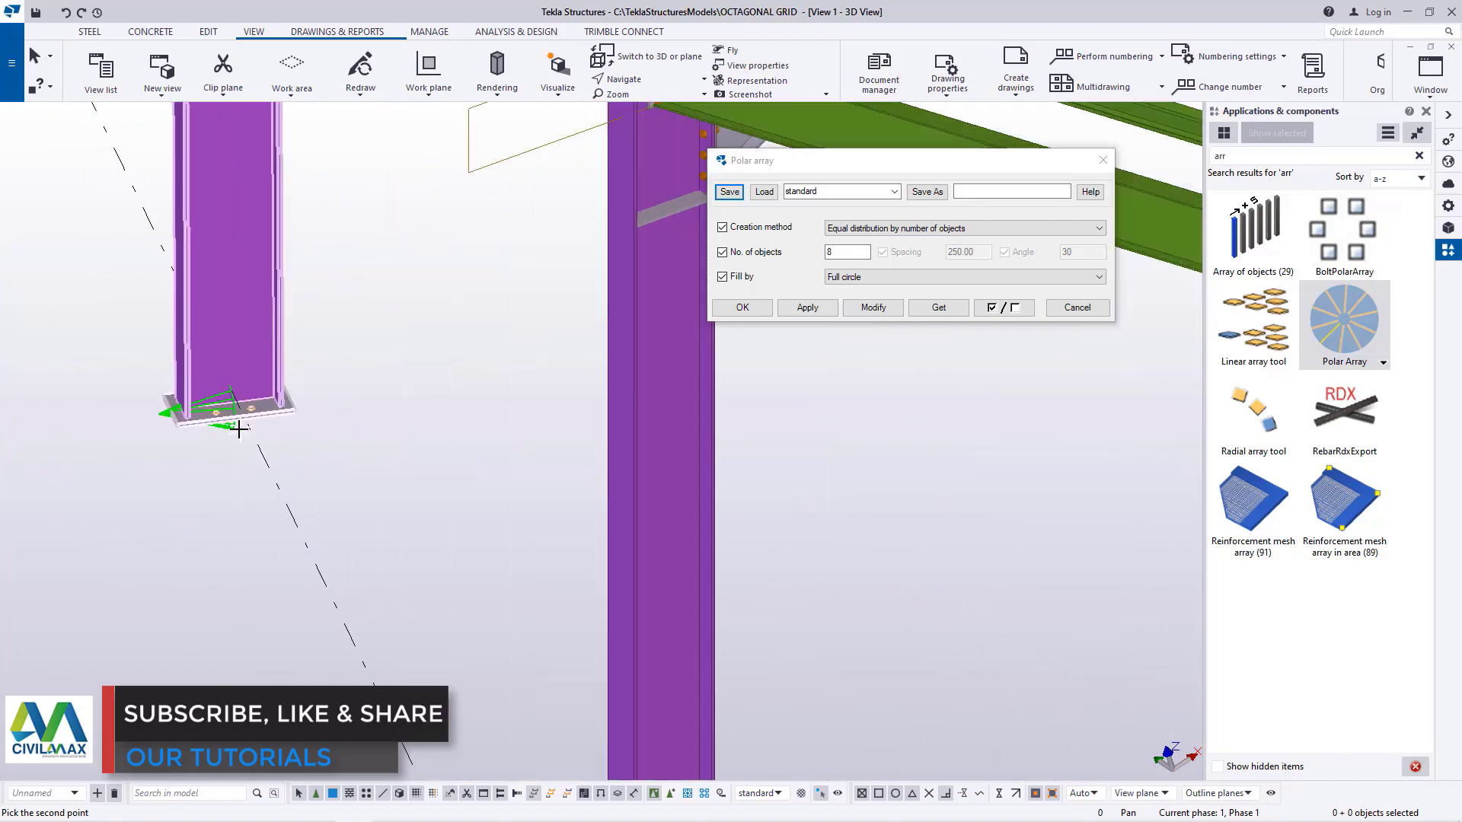
{"action": "left_click", "coordinate": [224, 377]}
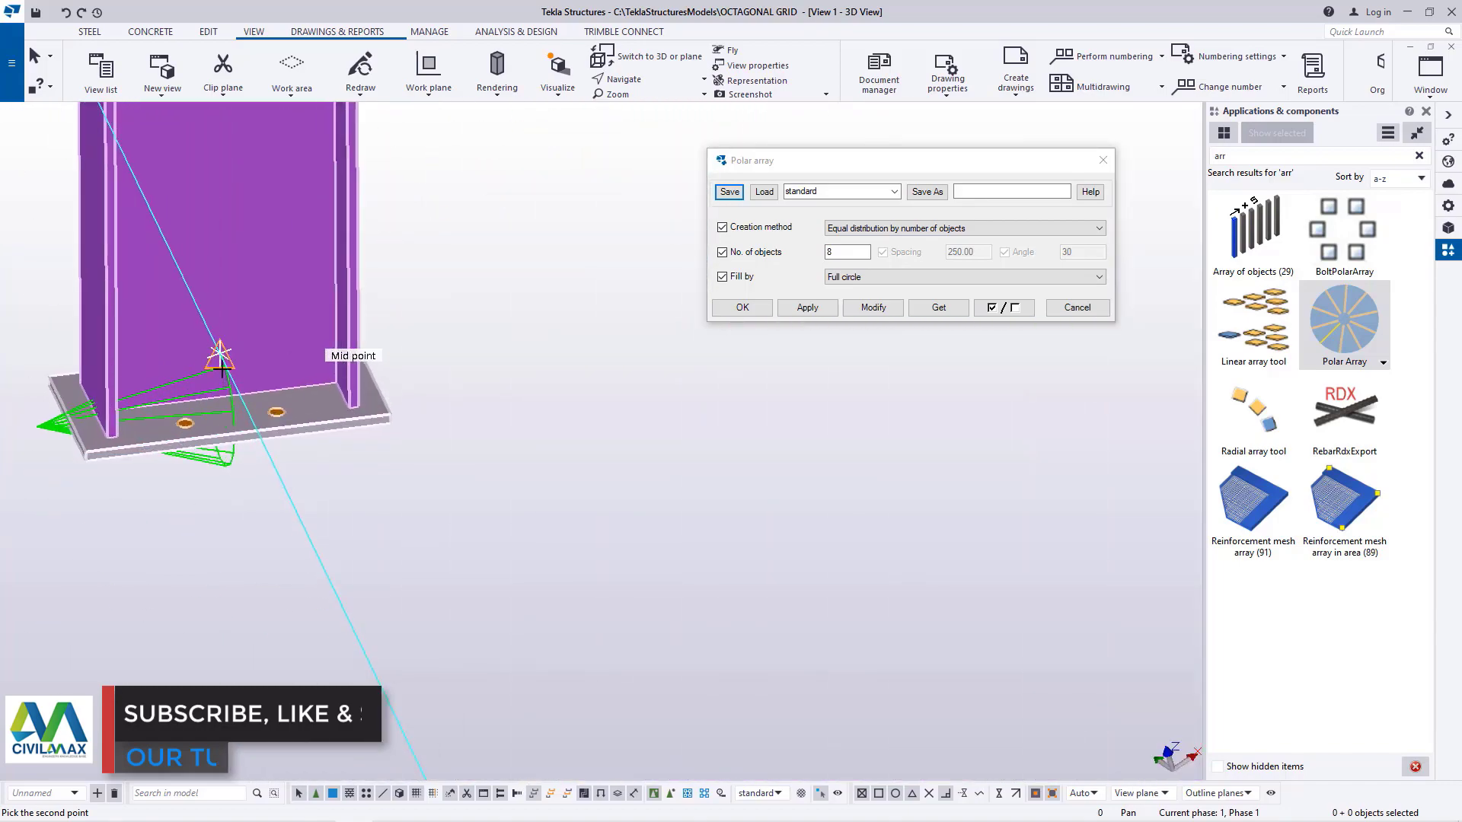
{"action": "scroll", "coordinate": [136, 373], "scroll_direction": "down", "scroll_amount": 5}
{"action": "scroll", "coordinate": [141, 378], "scroll_direction": "down", "scroll_amount": 6}
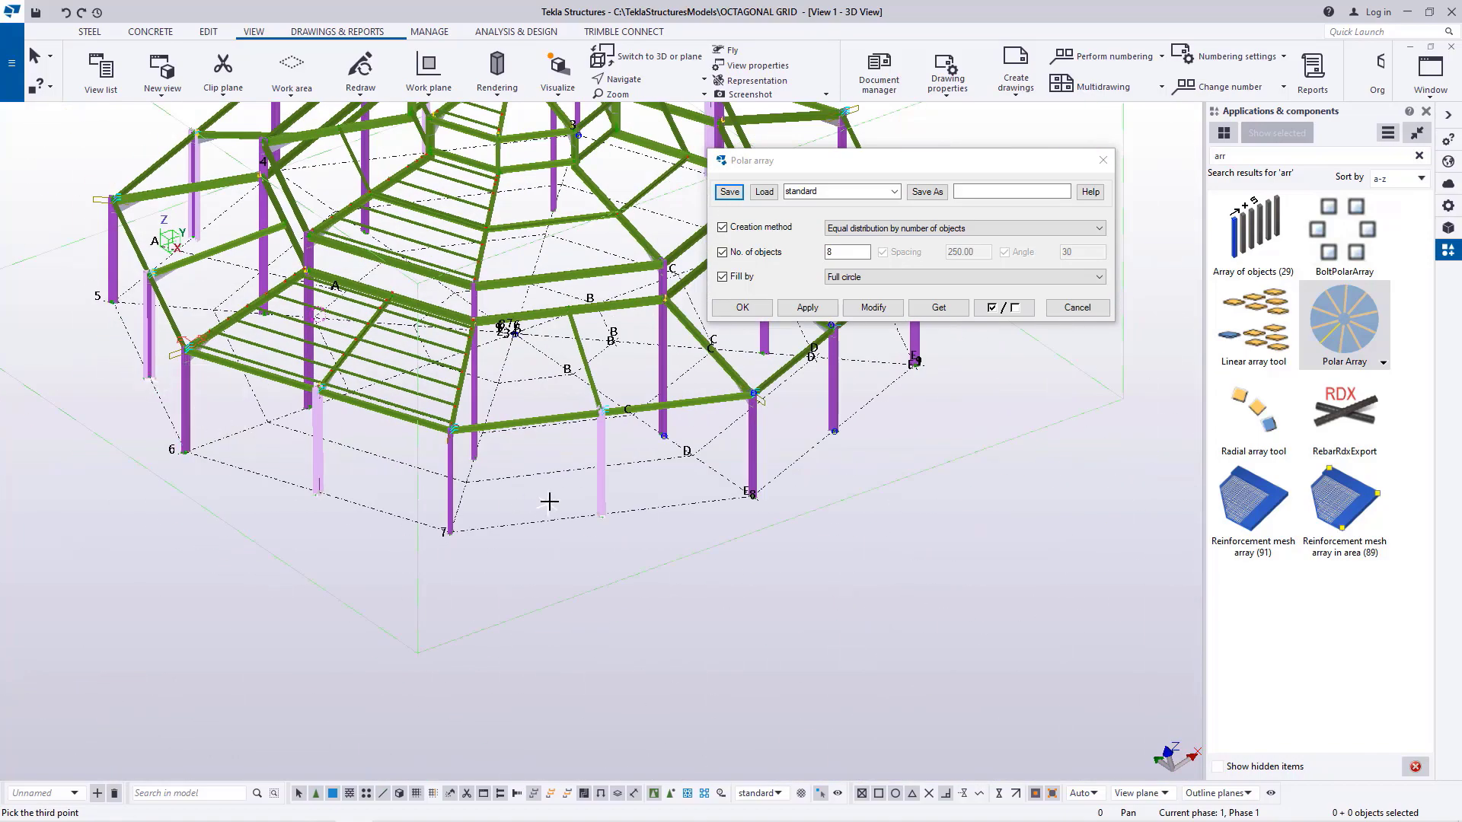
{"action": "scroll", "coordinate": [563, 504], "scroll_direction": "up", "scroll_amount": 10}
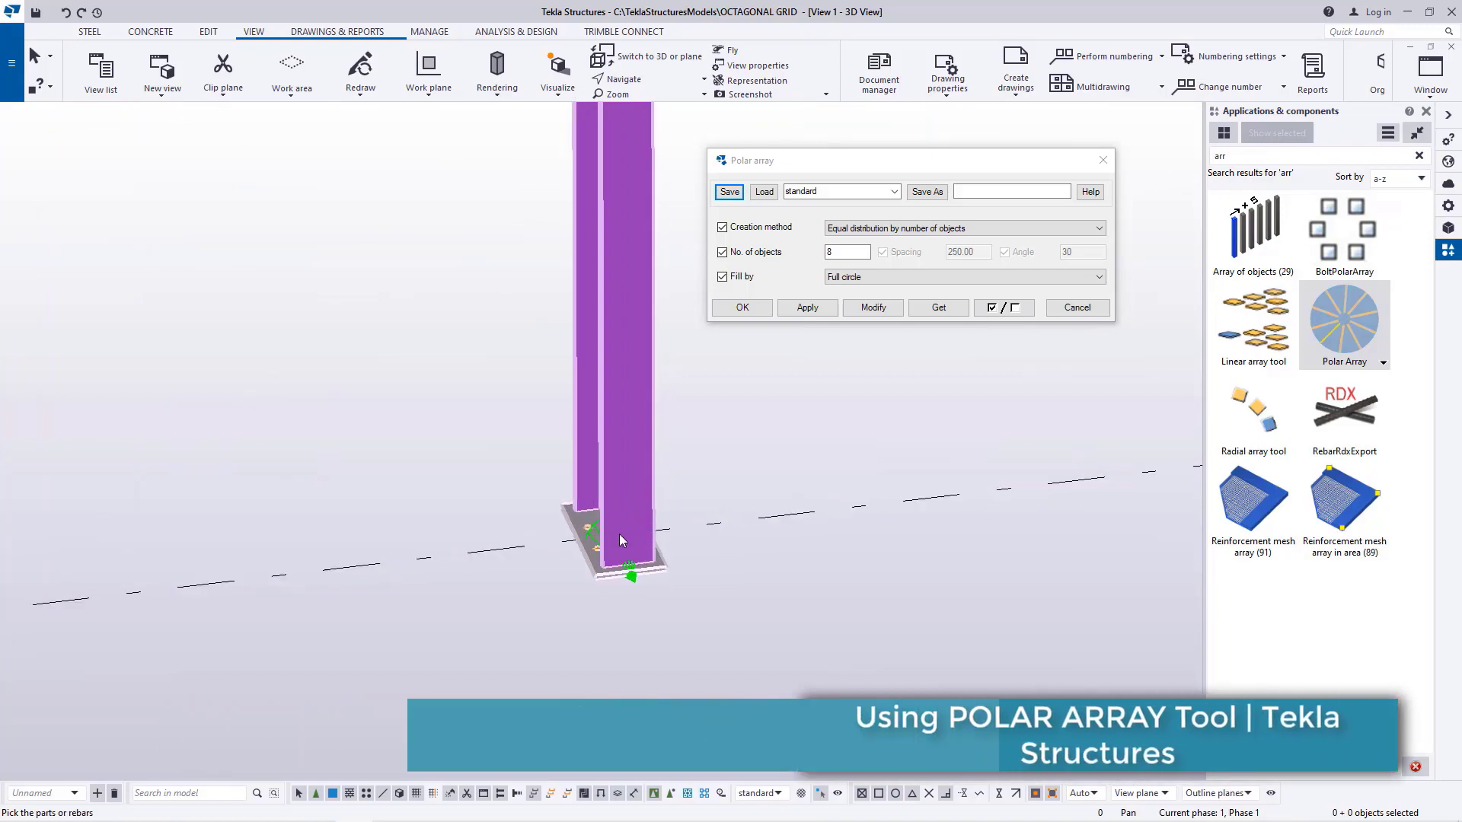
{"action": "scroll", "coordinate": [569, 538], "scroll_direction": "down", "scroll_amount": 10}
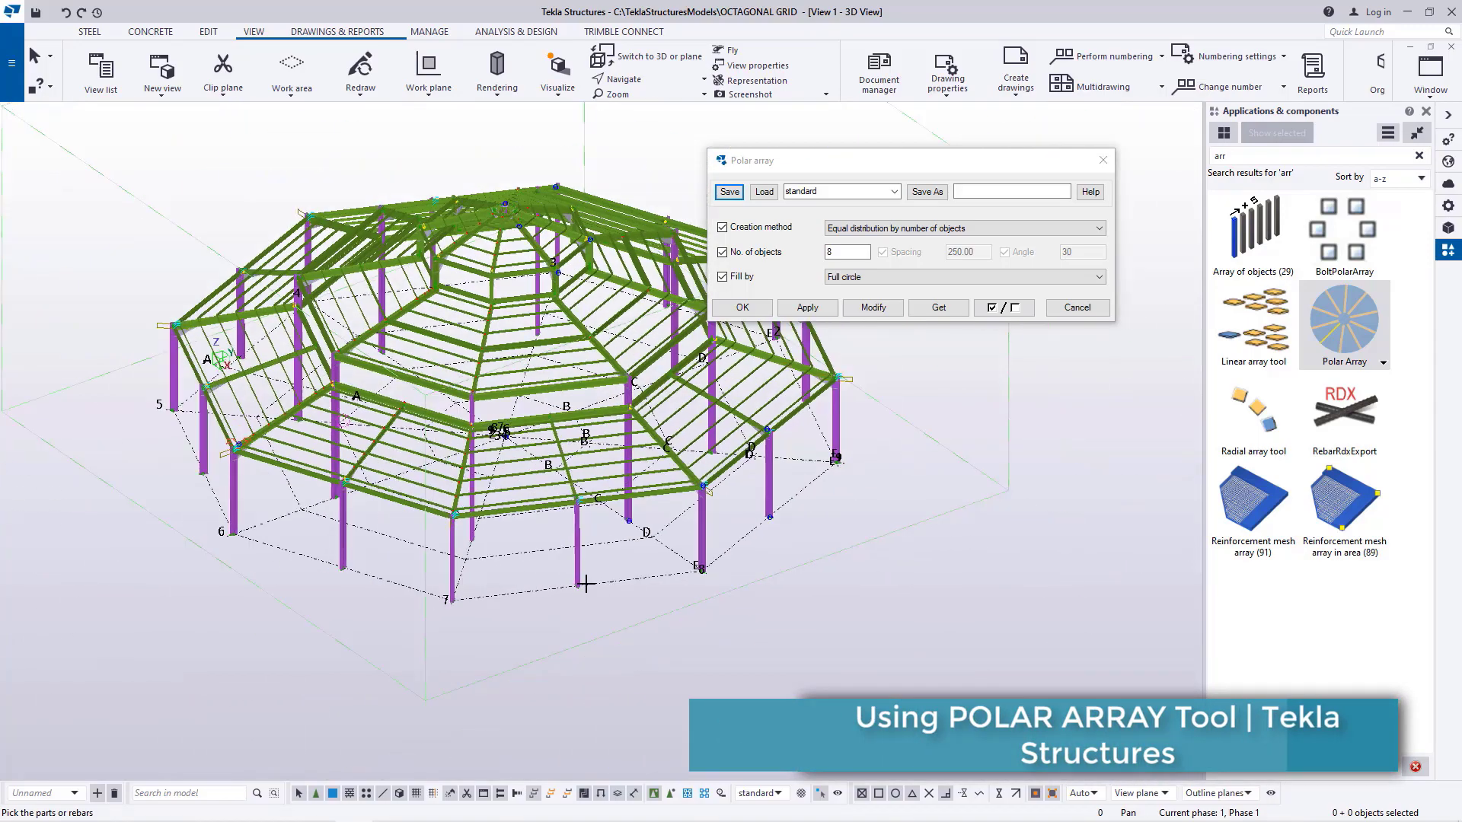
{"action": "right_click", "coordinate": [944, 430]}
Interrupt point picking and confirm the polar array with OK
{"action": "left_click", "coordinate": [975, 438]}
{"action": "left_click", "coordinate": [744, 308]}
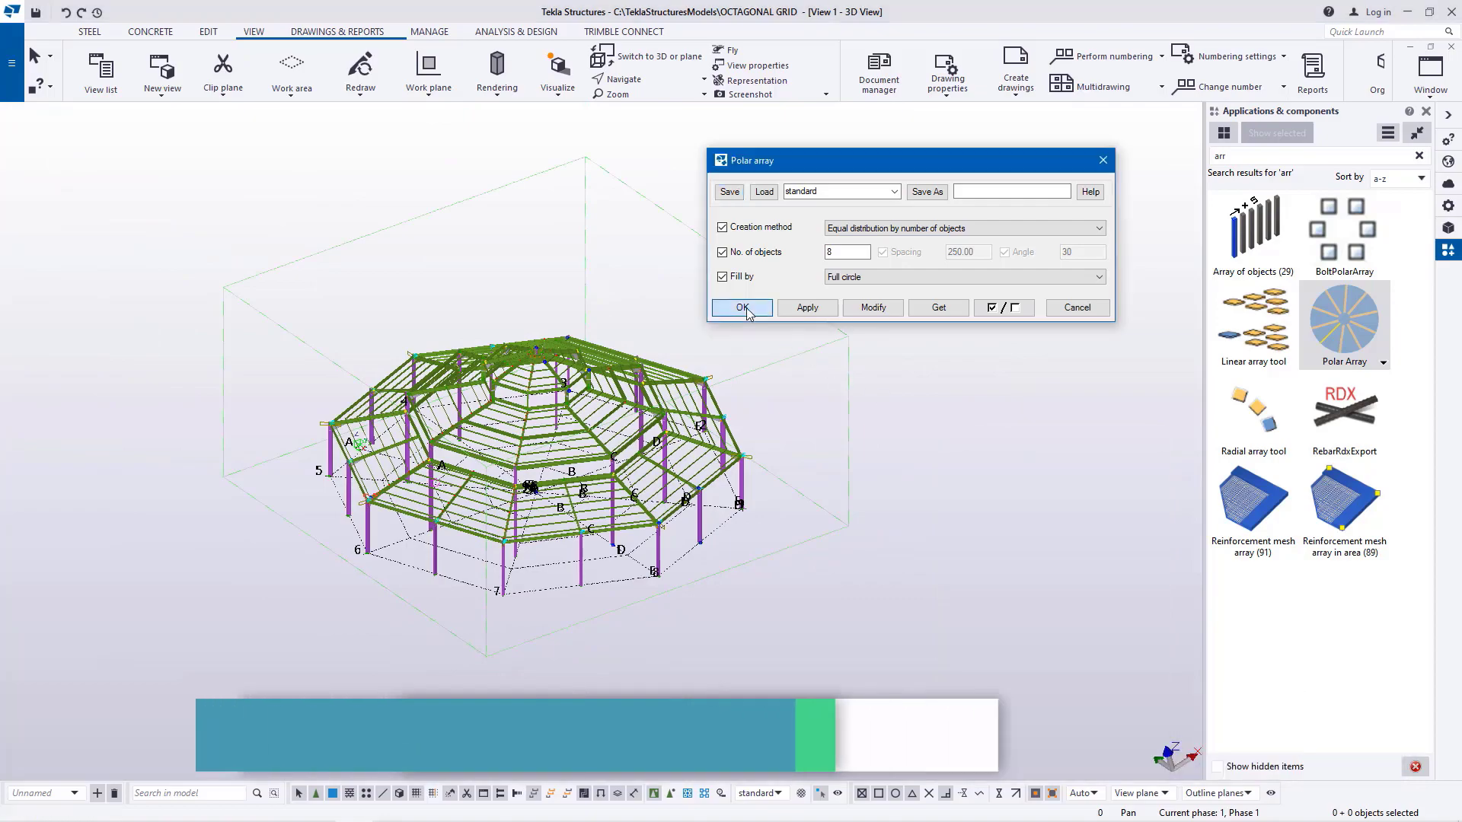
{"action": "scroll", "coordinate": [536, 382], "scroll_direction": "up", "scroll_amount": 2}
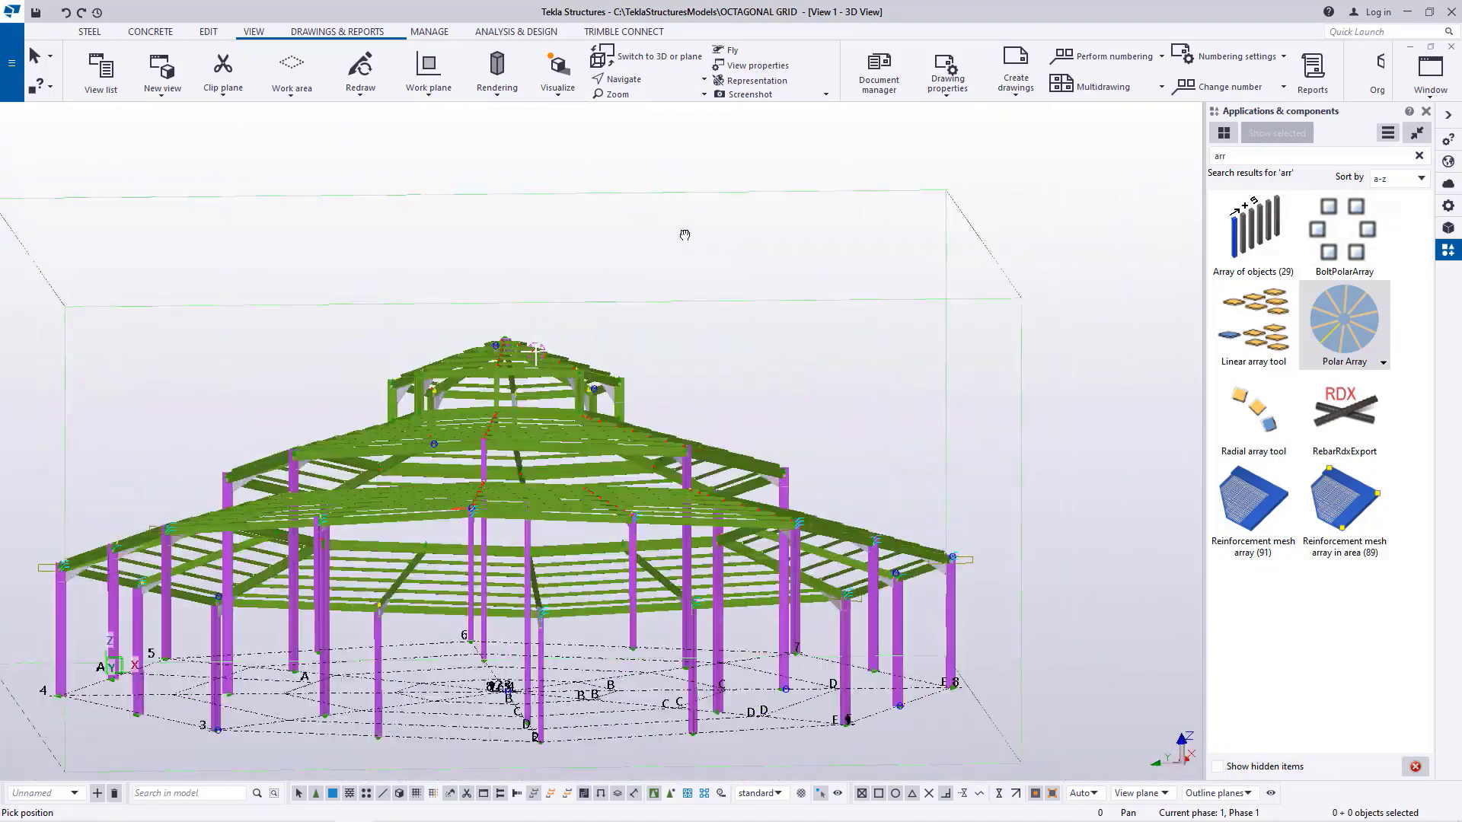
Orbit from above, a lower angle and below to inspect purlins in every bay
{"action": "middle_click_drag", "start_coordinate": [619, 255], "coordinate": [708, 353], "text": "ctrl"}
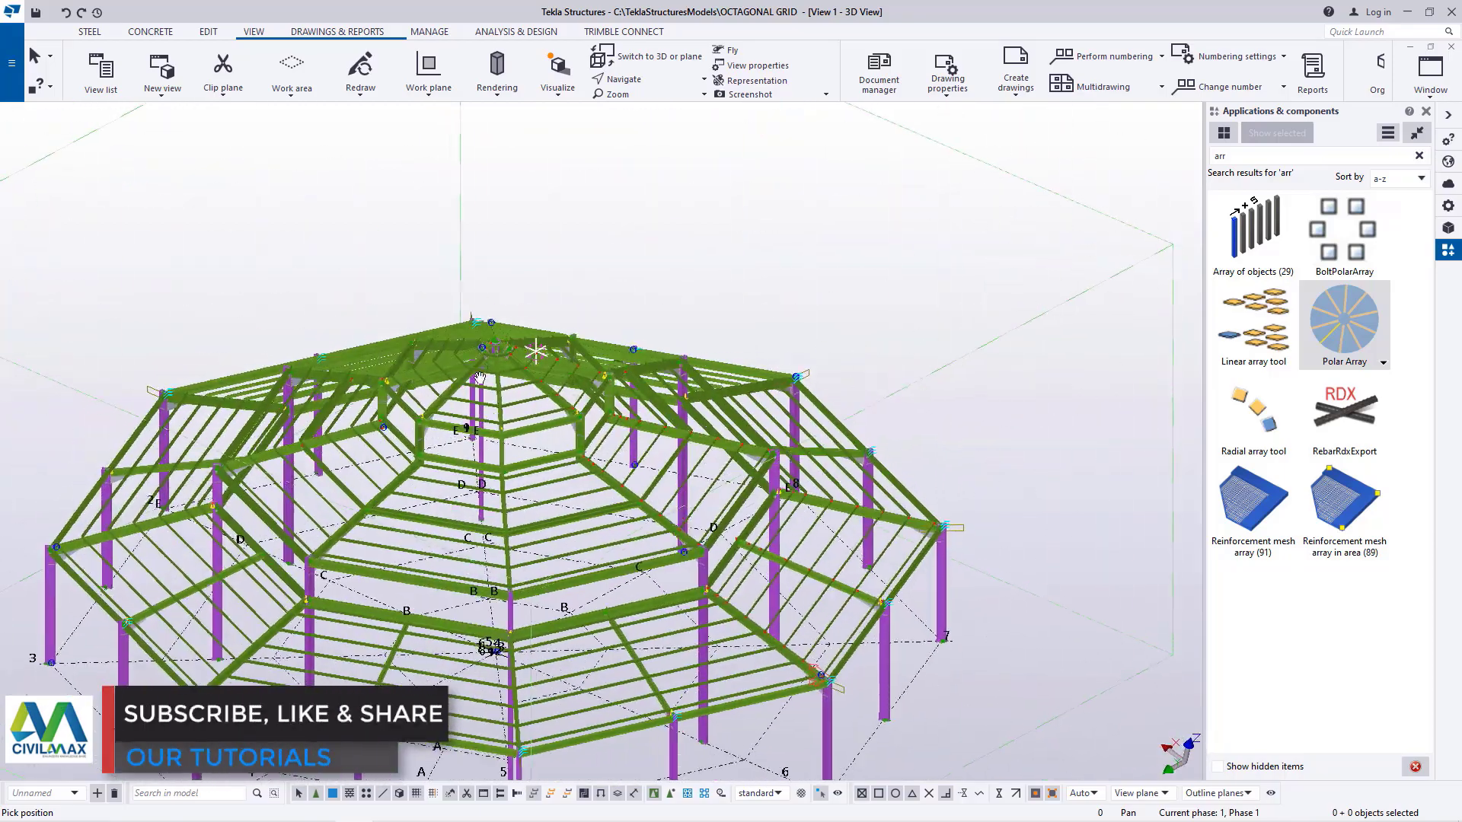
{"action": "scroll", "coordinate": [480, 378], "scroll_direction": "up", "scroll_amount": 10}
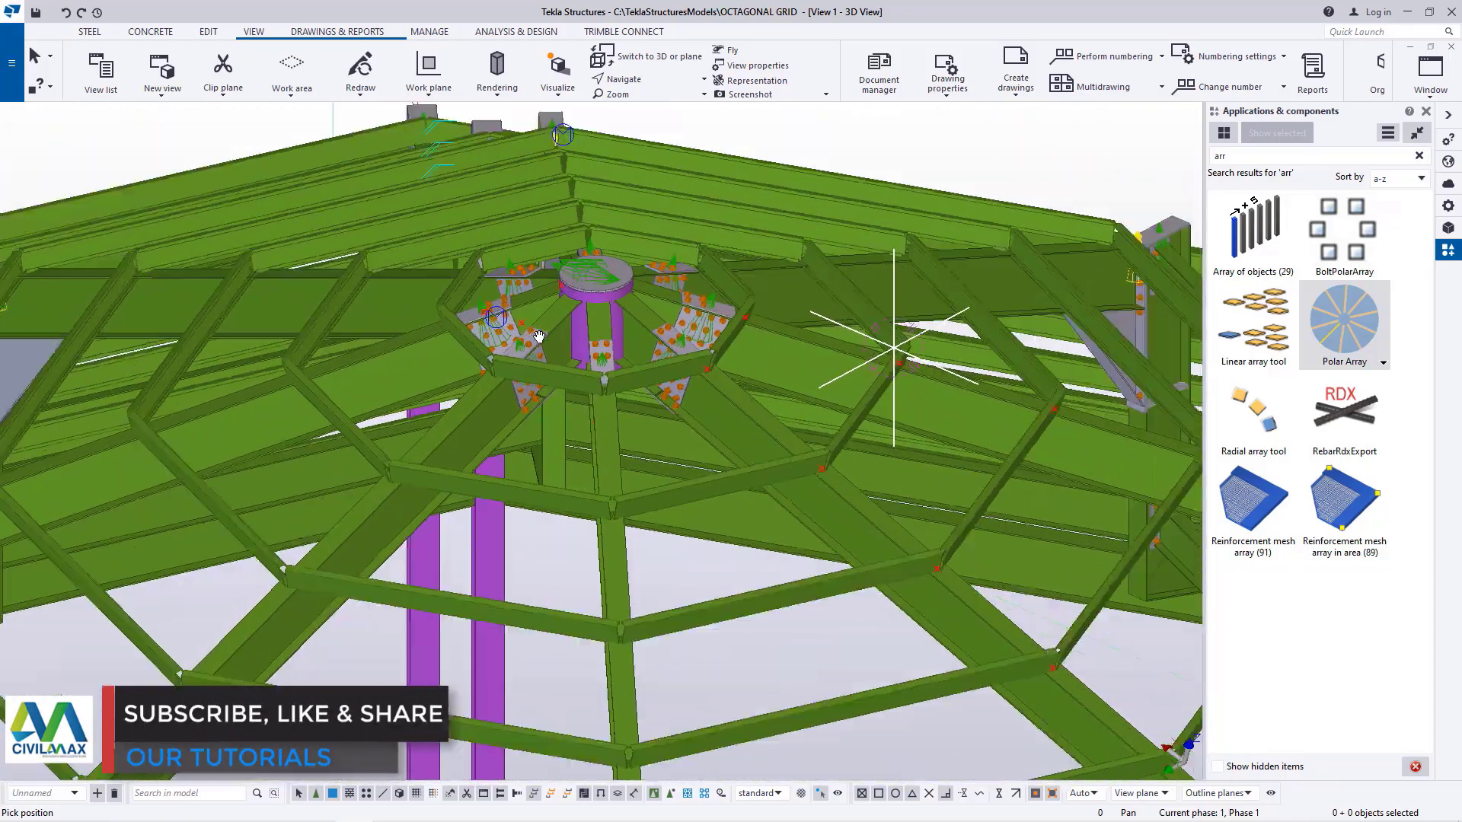
{"action": "scroll", "coordinate": [539, 336], "scroll_direction": "down", "scroll_amount": 3}
{"action": "middle_click_drag", "start_coordinate": [574, 365], "coordinate": [687, 268], "text": "ctrl"}
{"action": "middle_click_drag", "start_coordinate": [509, 254], "coordinate": [458, 495], "text": "ctrl"}
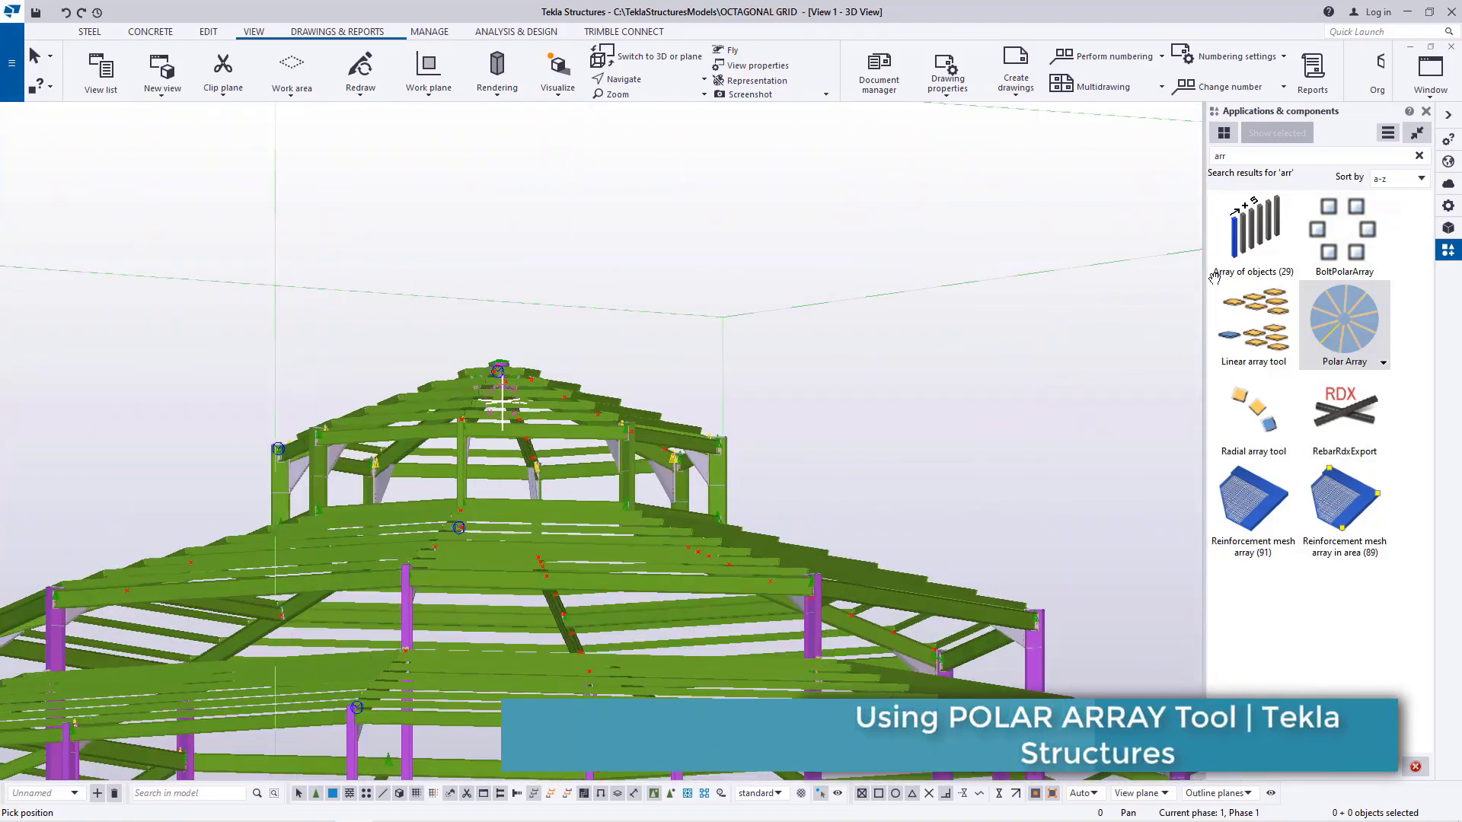
Close the Applications & components panel and orbit the view to review the purlin-framed roof
{"action": "left_click", "coordinate": [1426, 112]}
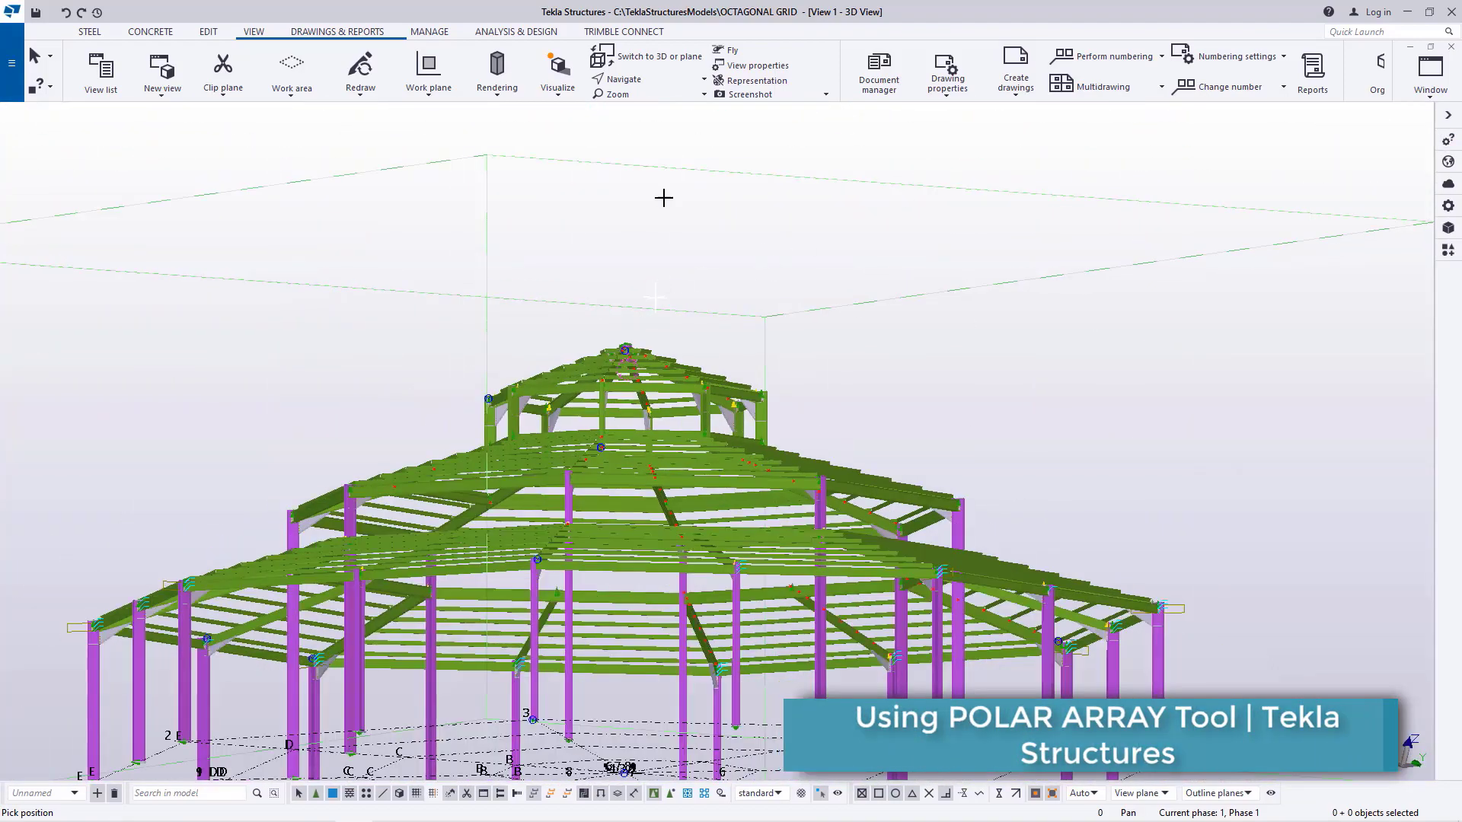
{"action": "left_click", "coordinate": [695, 198]}
{"action": "left_click", "coordinate": [632, 79]}
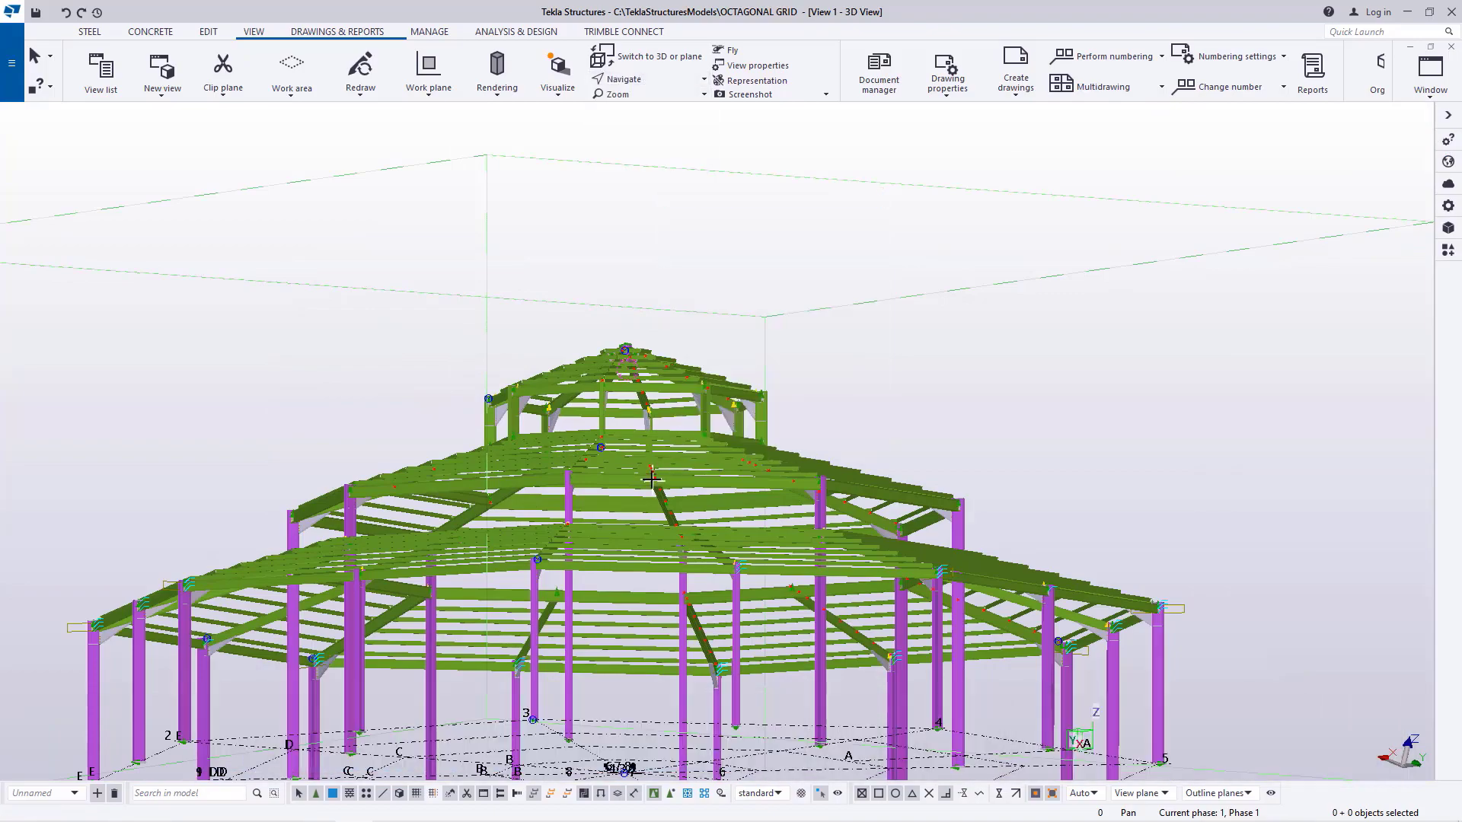
{"action": "middle_click_drag", "start_coordinate": [644, 514], "coordinate": [644, 431], "text": "ctrl"}
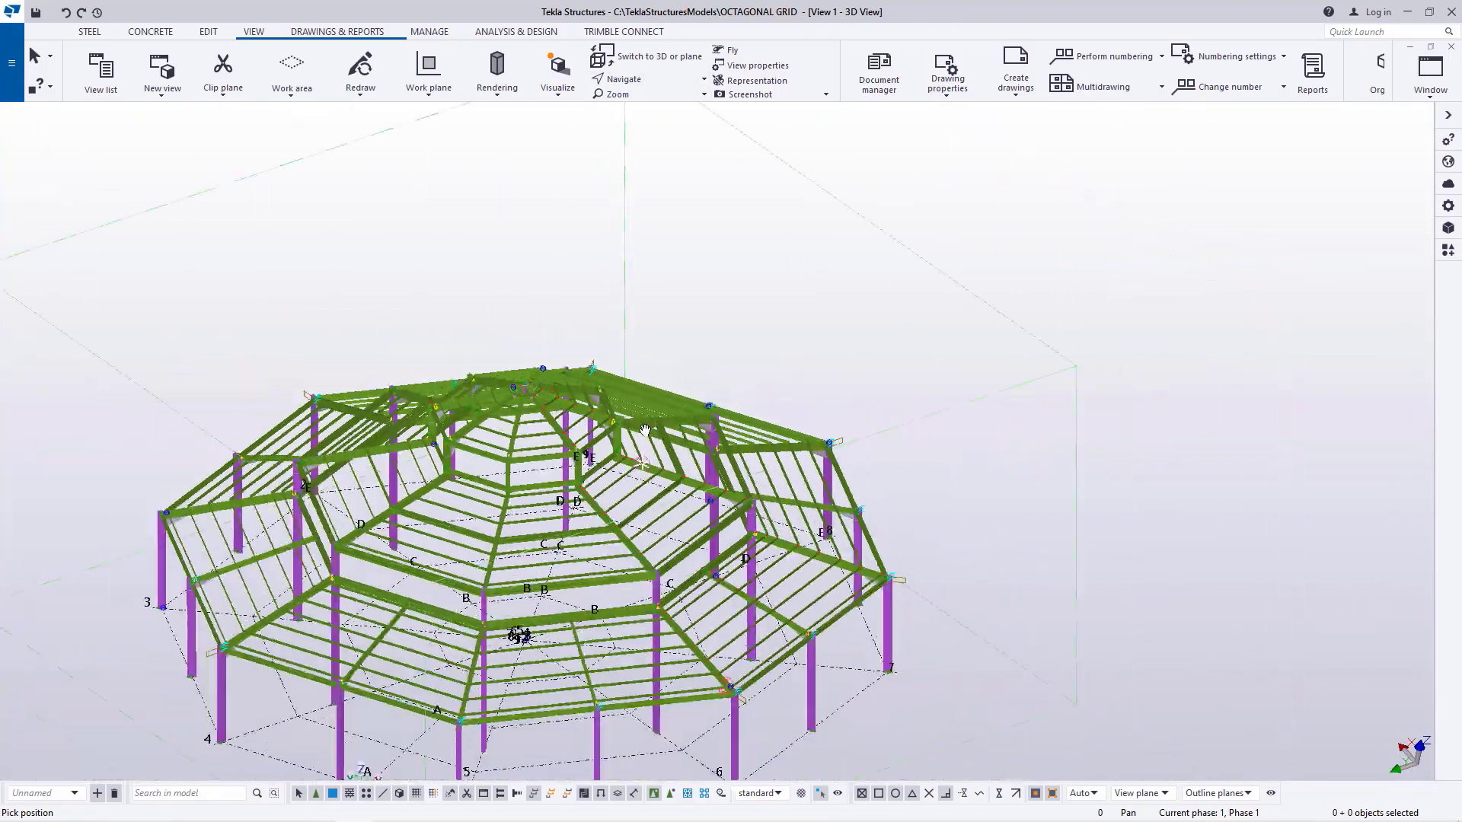
{"action": "scroll", "coordinate": [509, 646], "scroll_direction": "up", "scroll_amount": 10}
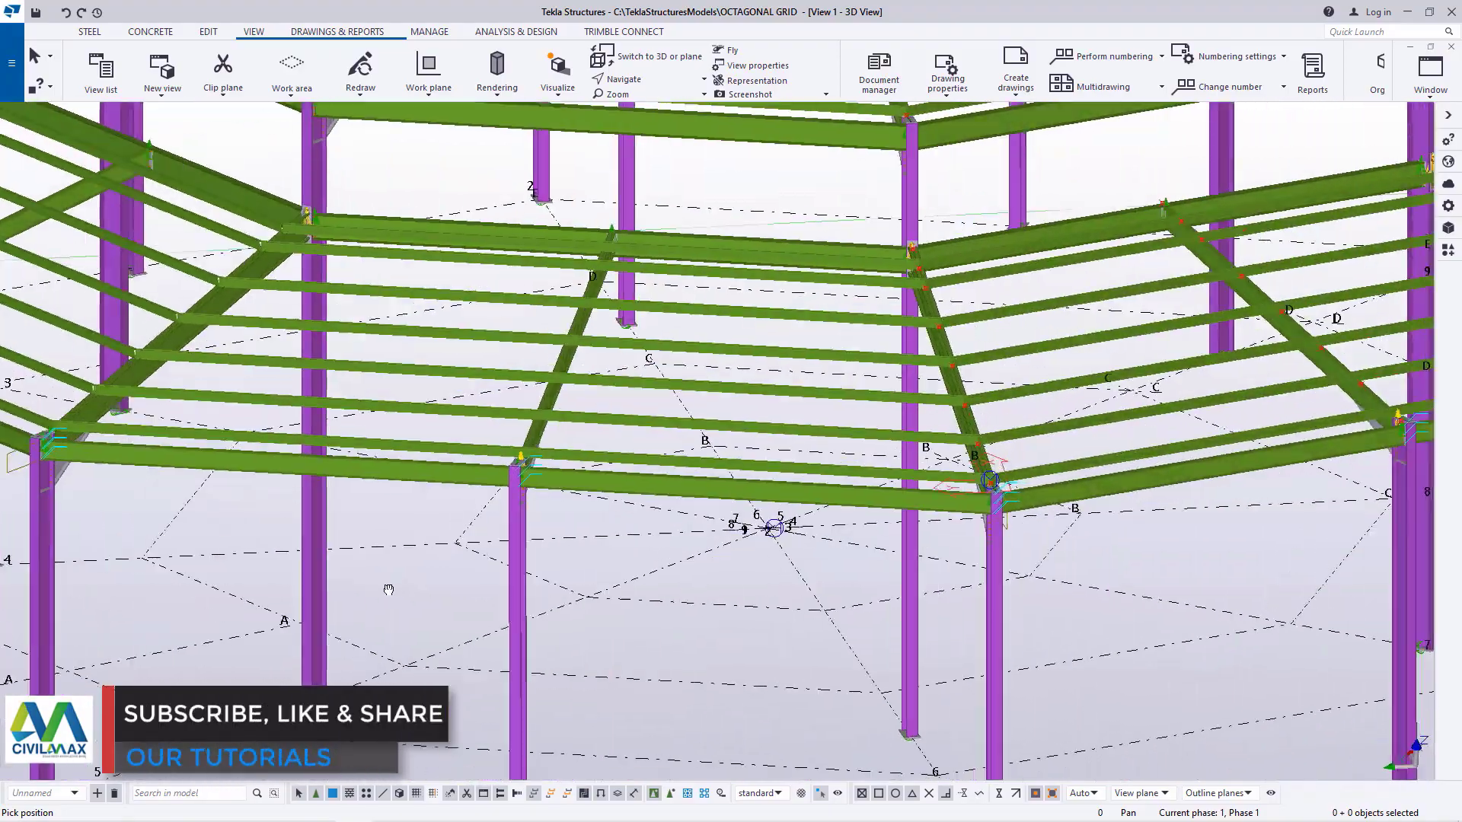
{"action": "middle_click_drag", "start_coordinate": [389, 589], "coordinate": [600, 593], "text": "ctrl"}
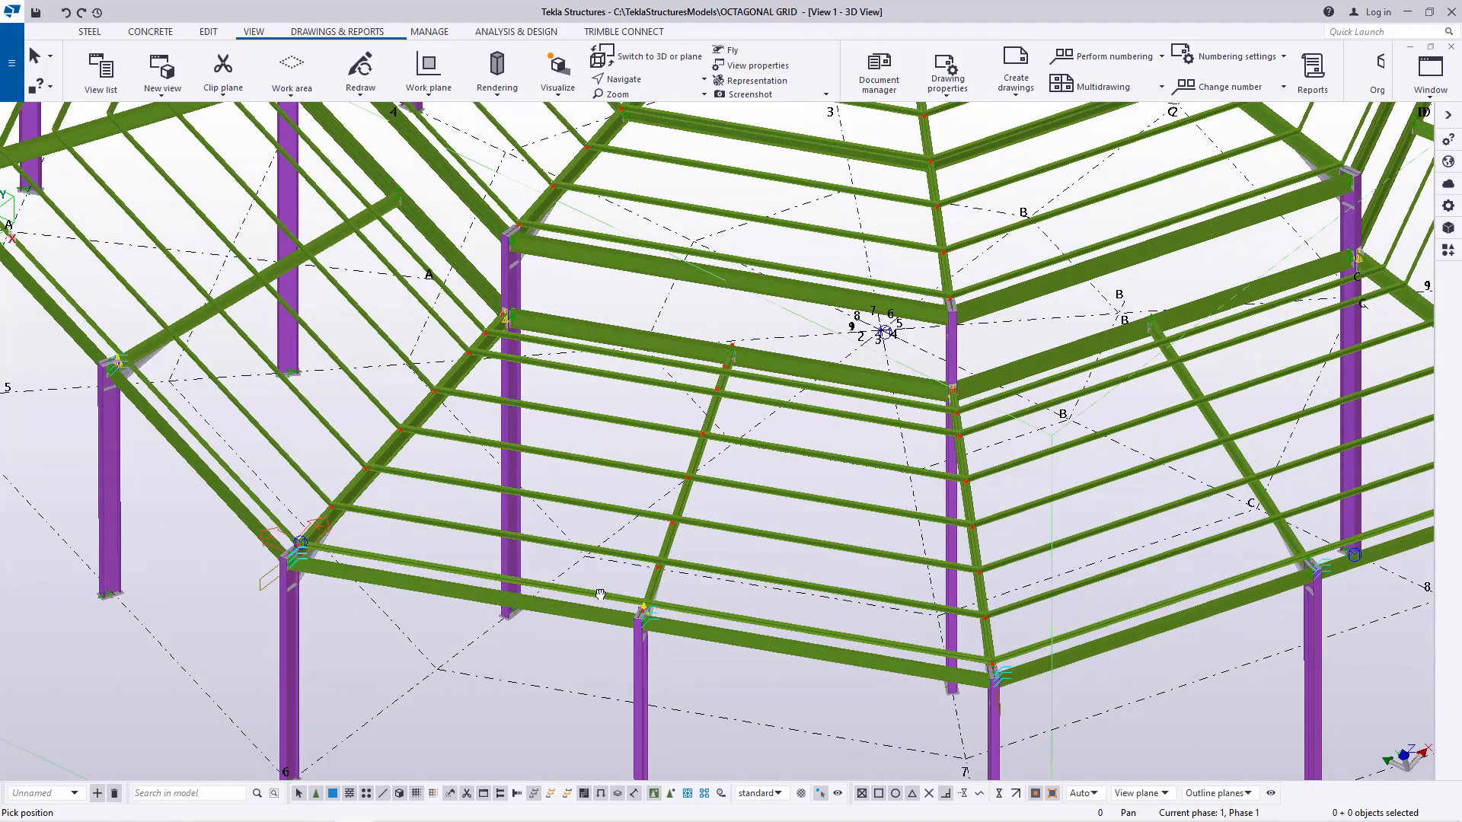